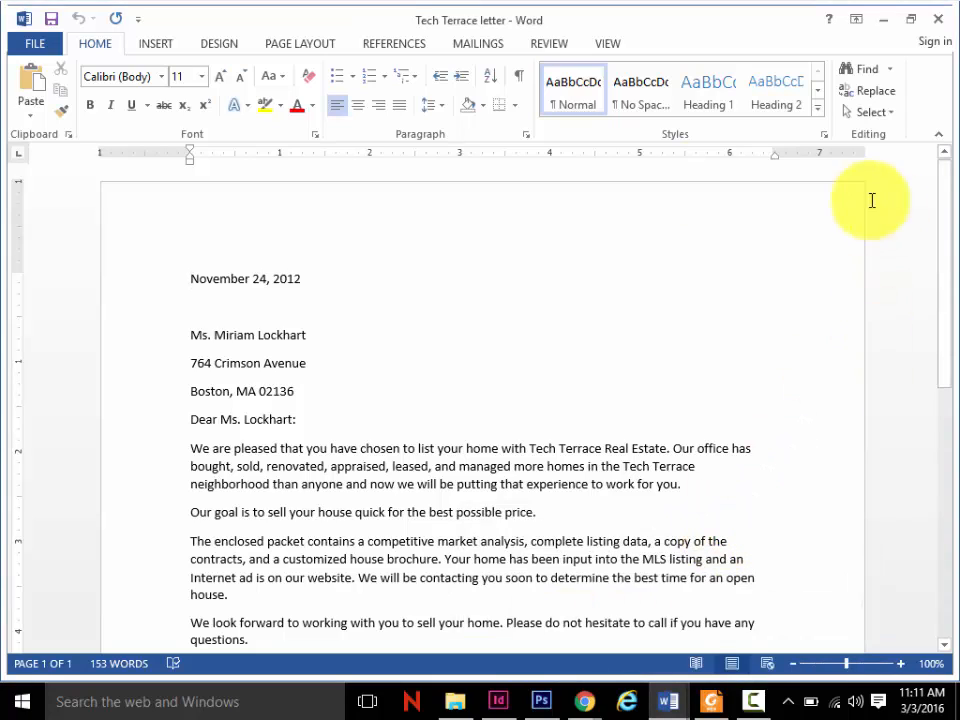
- Display the nonprinting characters in the letter and insert a tab after the date
left_click(519, 80)
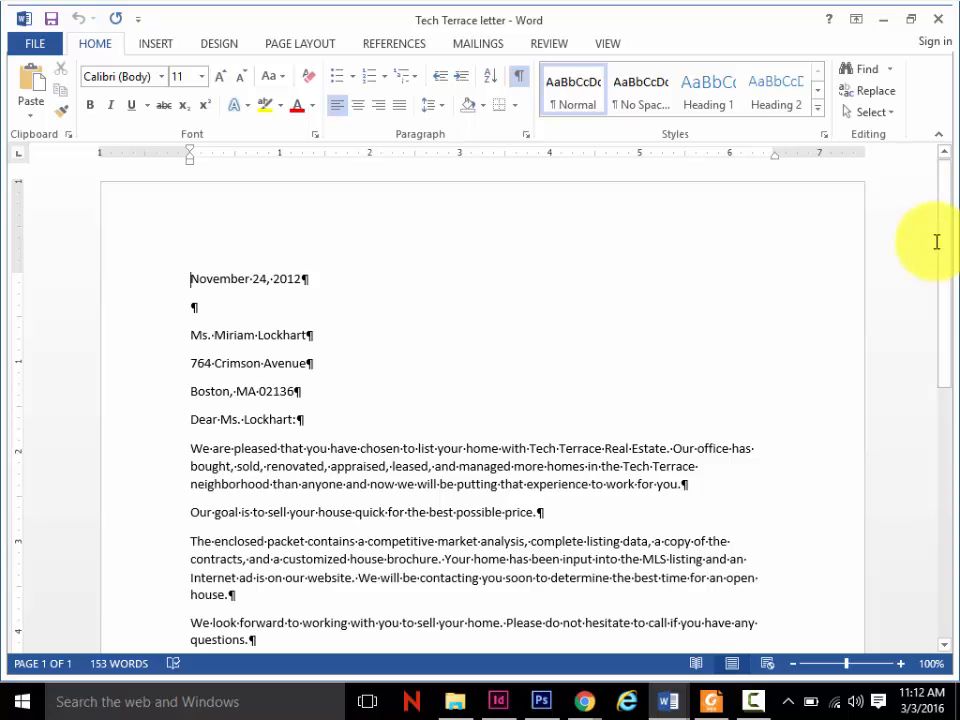
mouse_move(945, 245)
left_mouse_down()
mouse_move(955, 345)
mouse_move(943, 242)
left_mouse_up()
left_click(339, 275)
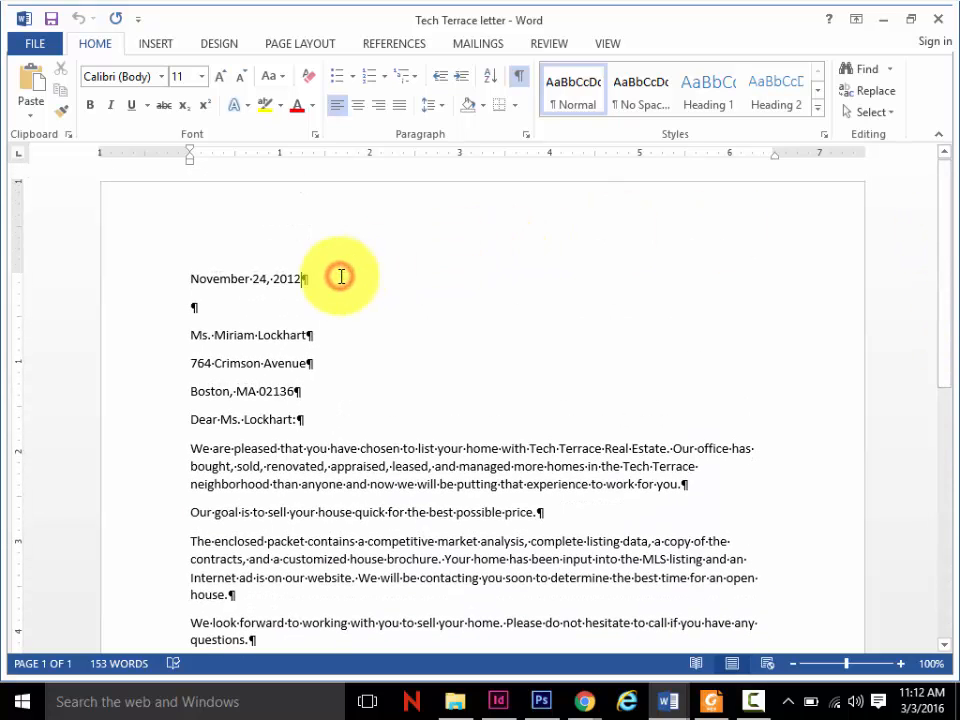
key("Tab")
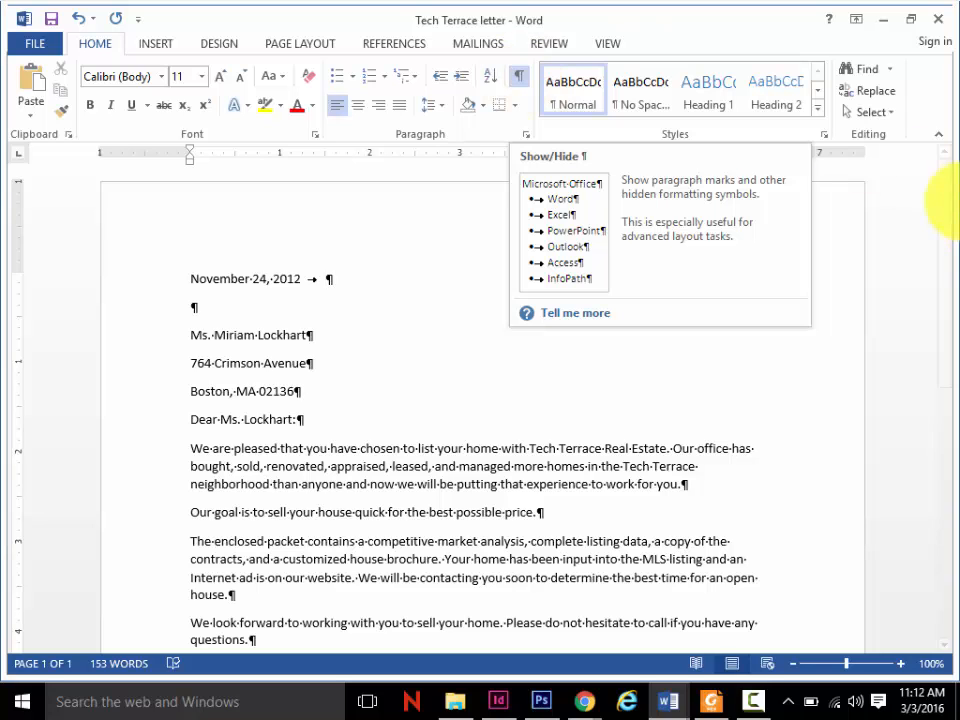
- Add empty paragraphs below the signature name until the document runs onto a second page
left_click(754, 315)
left_click_drag(942, 268, 949, 386)
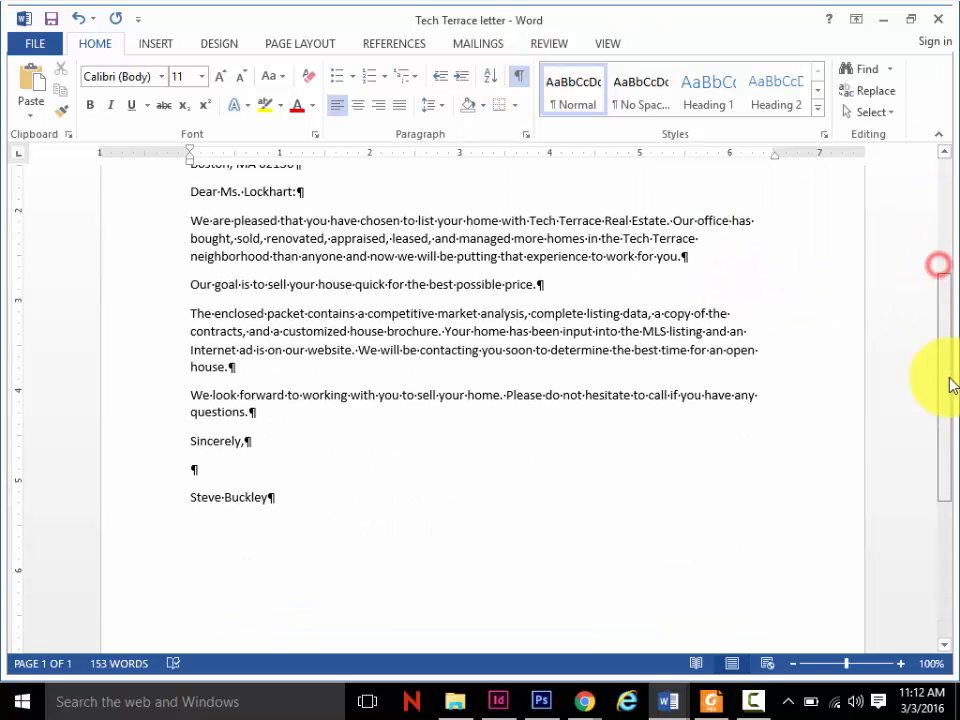
left_click(284, 471)
key("Return")
key("Return")
key("Return")
key("Return")
key("Return")
key("Return")
key("Return")
key("Return")
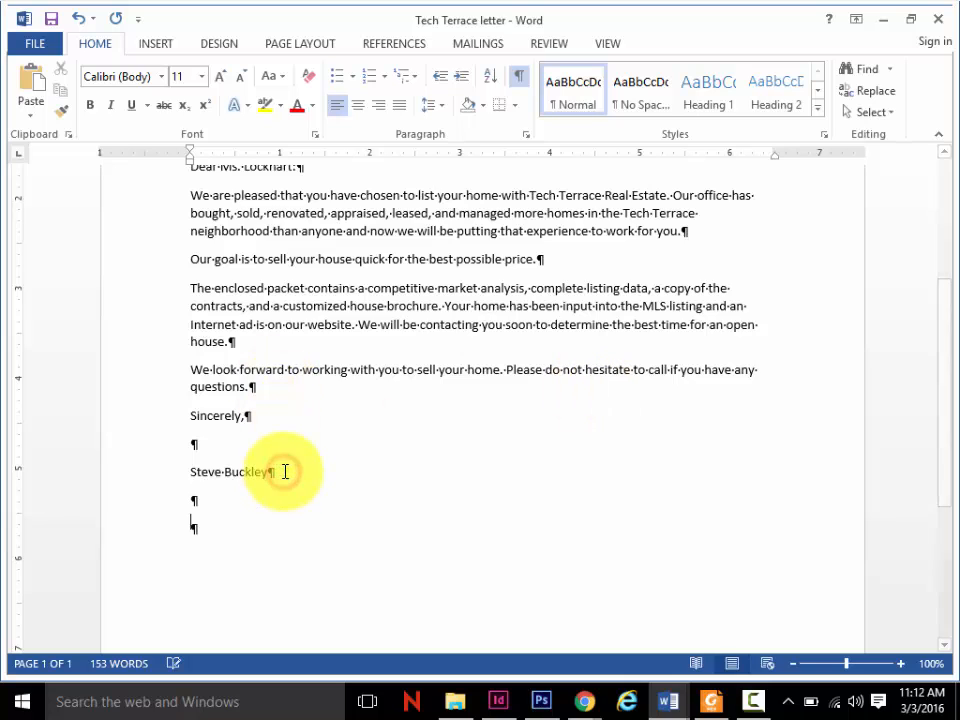
key("Return")
key("Return")
key("Return")
key("Return")
key("Return")
key("Return")
key("Return")
key("Return")
key("Return")
key("Return")
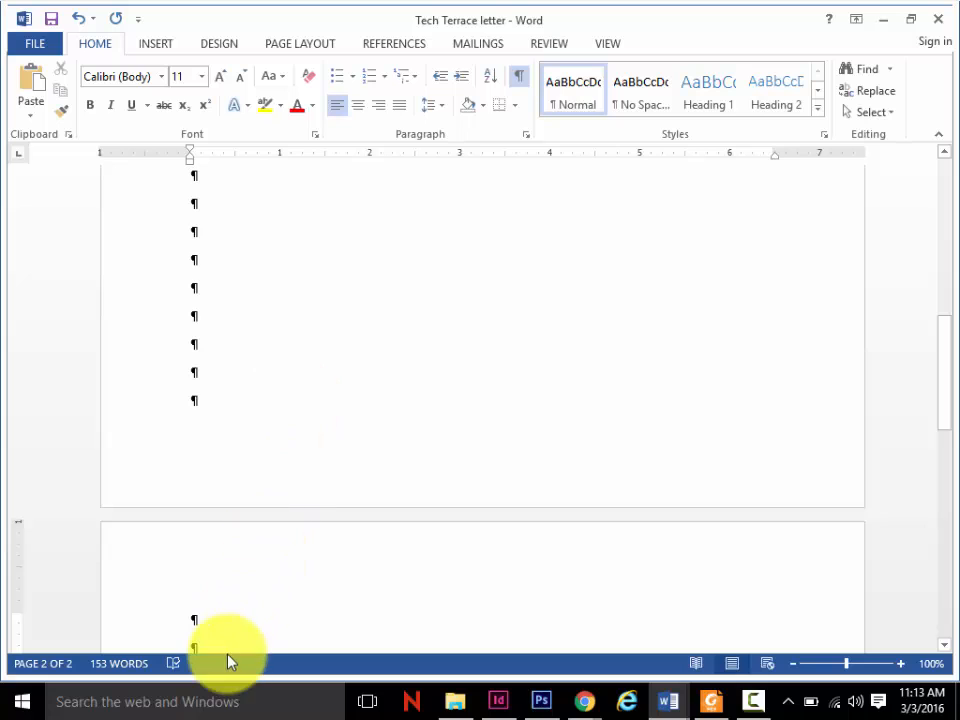
- Delete the empty paragraphs below the signature name and insert a page break in their place
left_click_drag(219, 644, 163, 285)
key("Delete")
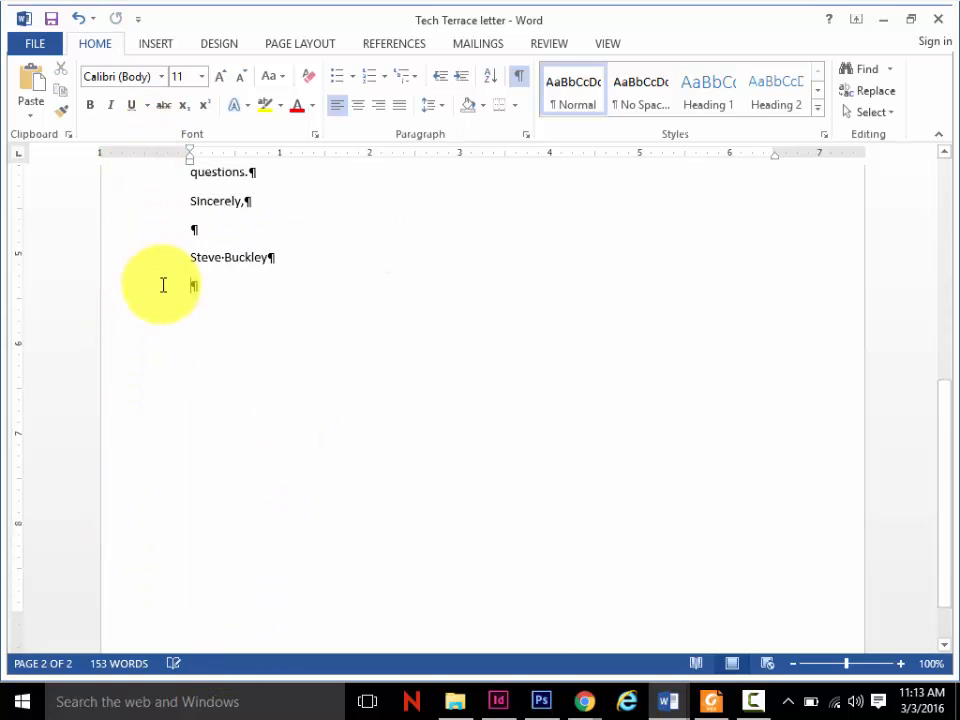
key("ctrl+z")
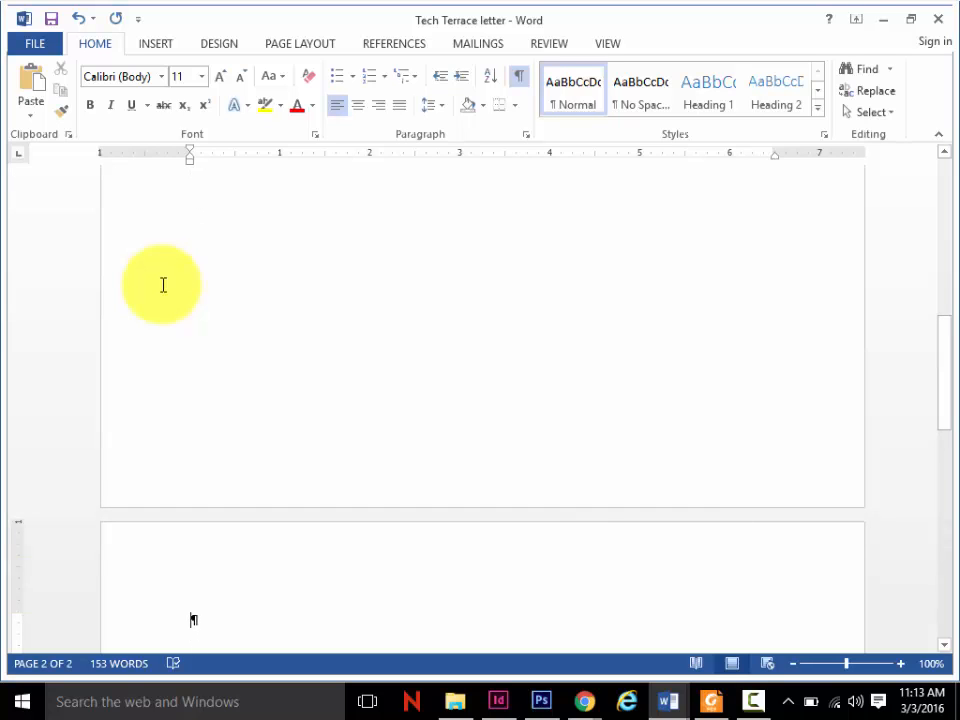
- Toggle the nonprinting characters off and on twice to examine how the page break below the signature is displayed
left_click_drag(939, 375, 955, 312)
left_click(369, 376)
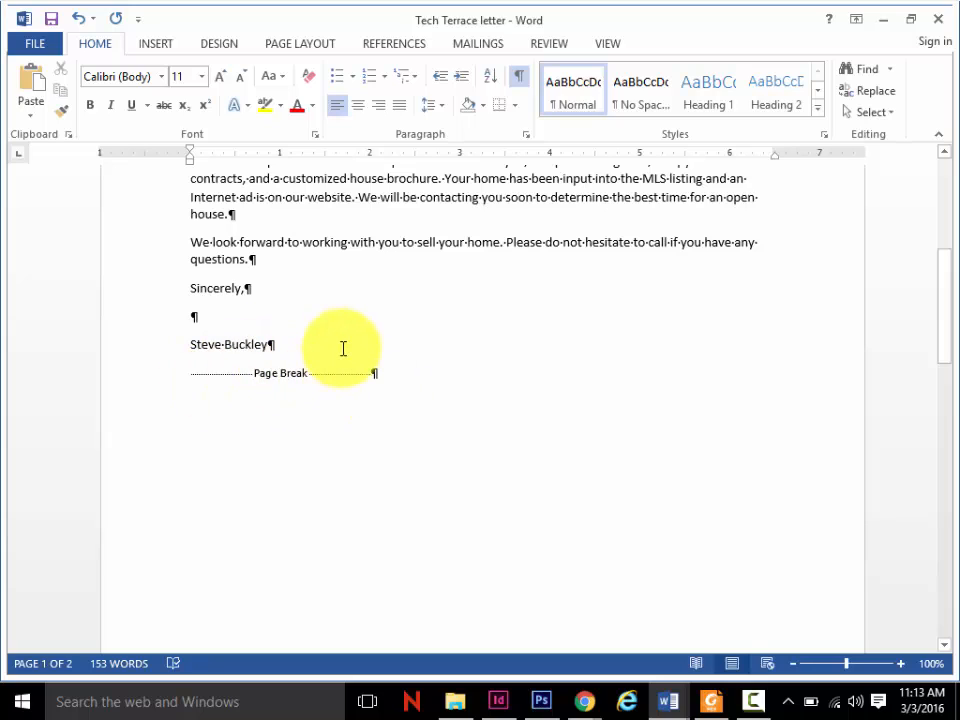
left_click(520, 80)
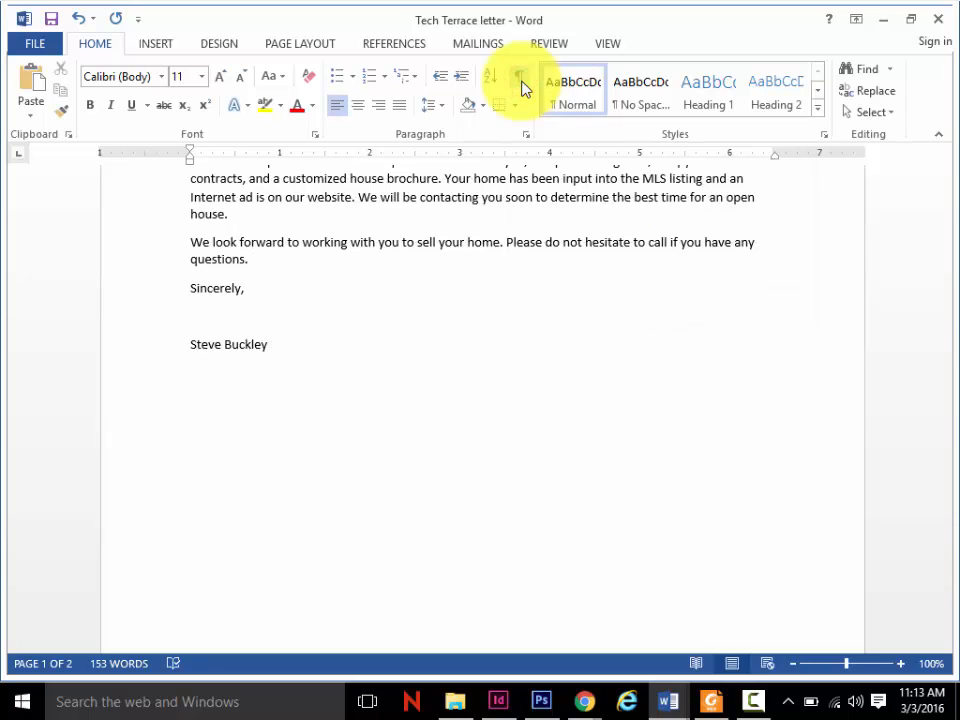
left_click(520, 80)
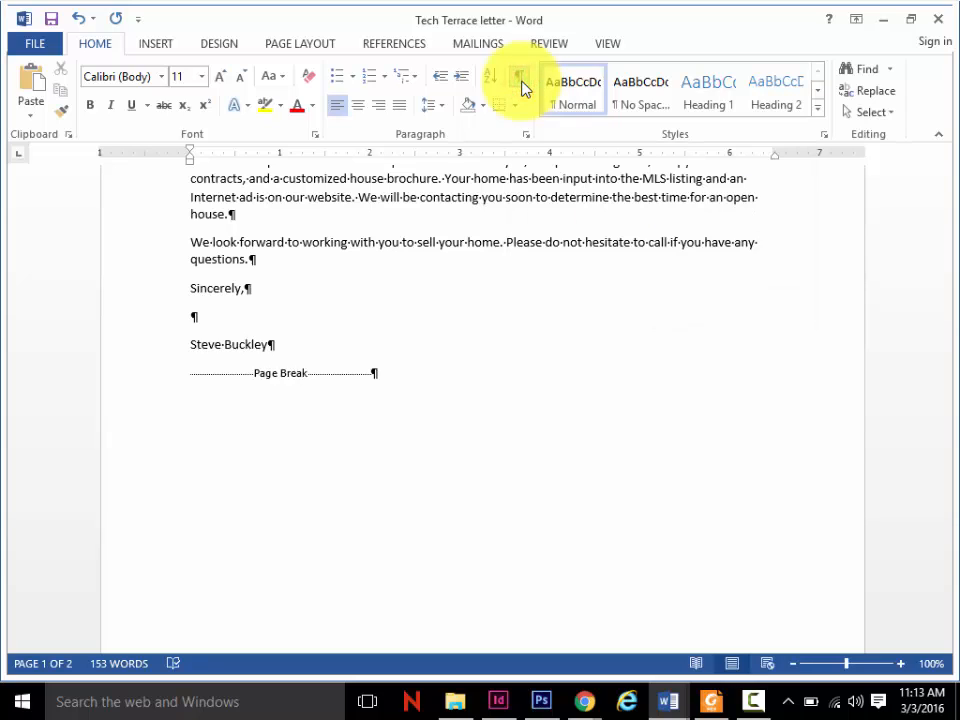
left_click(520, 84)
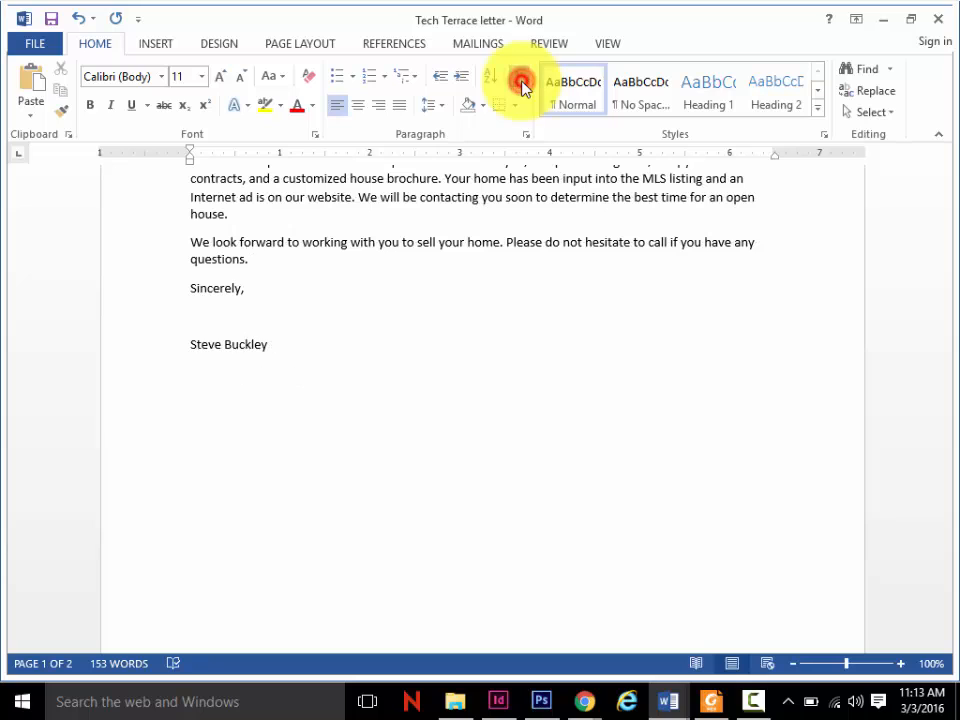
left_click(520, 84)
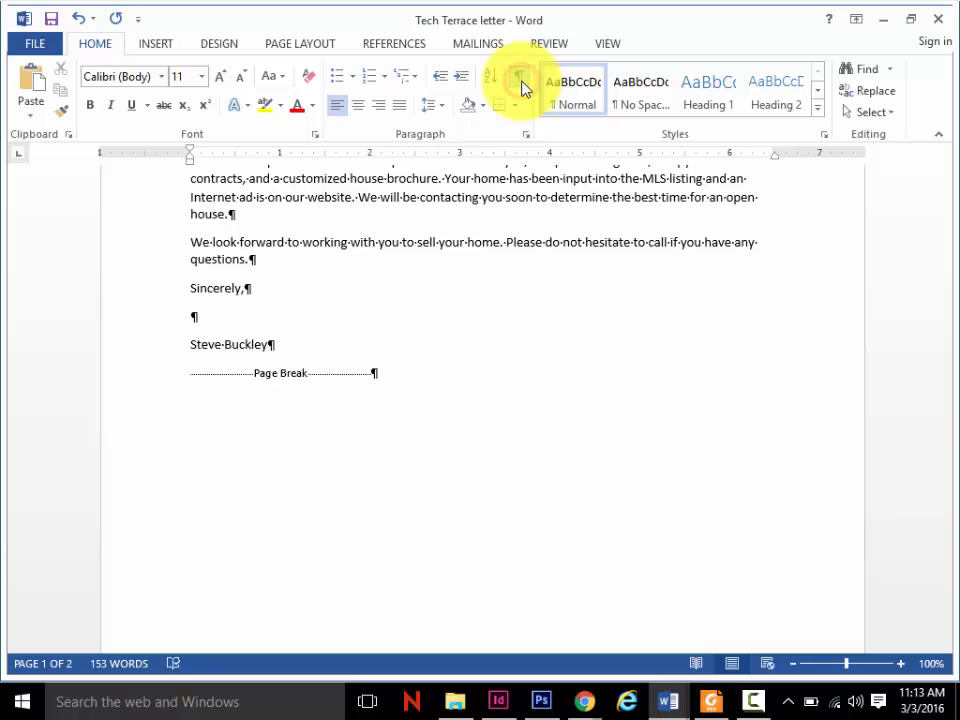
- Delete the page break and empty paragraph after the signature name, and hide the nonprinting characters
left_click(294, 343)
key("Delete")
key("Delete")
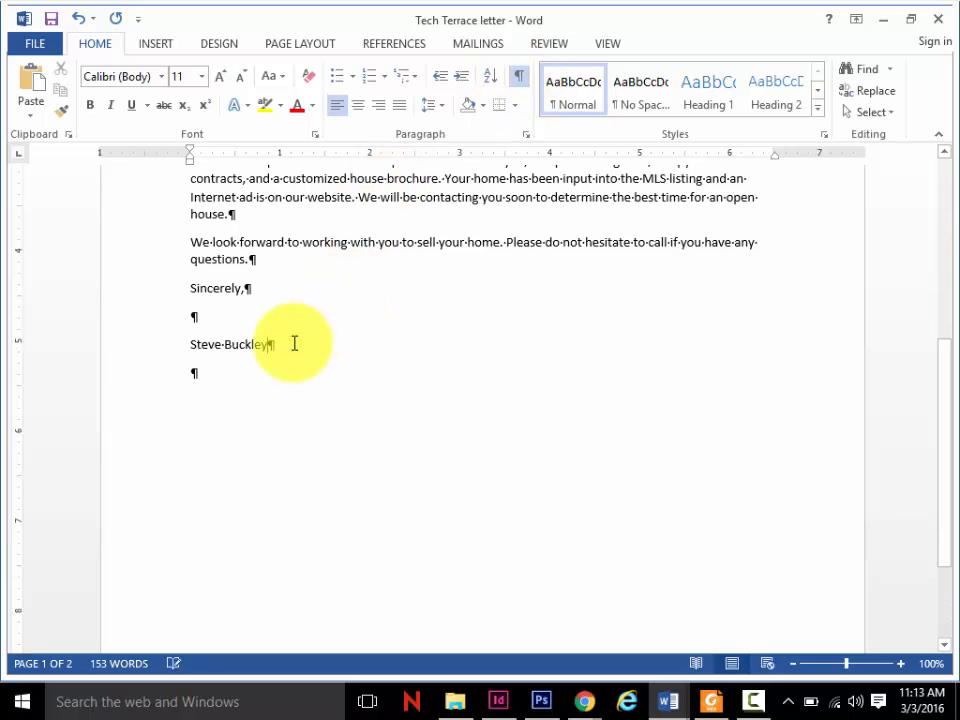
key("Delete")
left_click(519, 77)
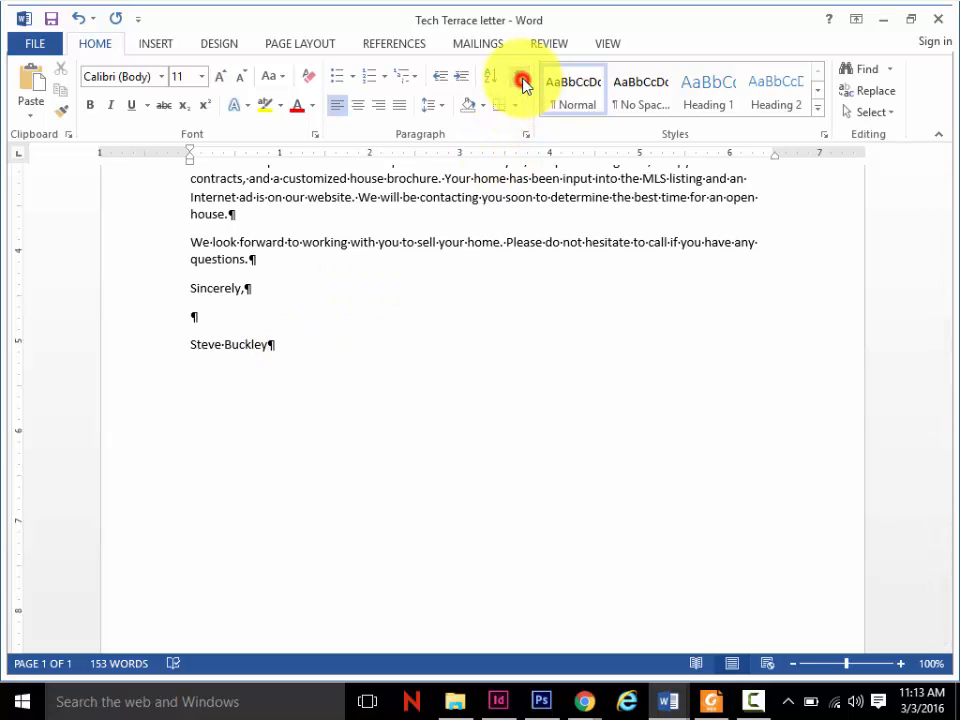
- Consult the Use AutoComplete exercise on page 15 of the textbook PDF in Foxit Reader, and return to the Tech Terrace letter in Word
left_click(711, 701)
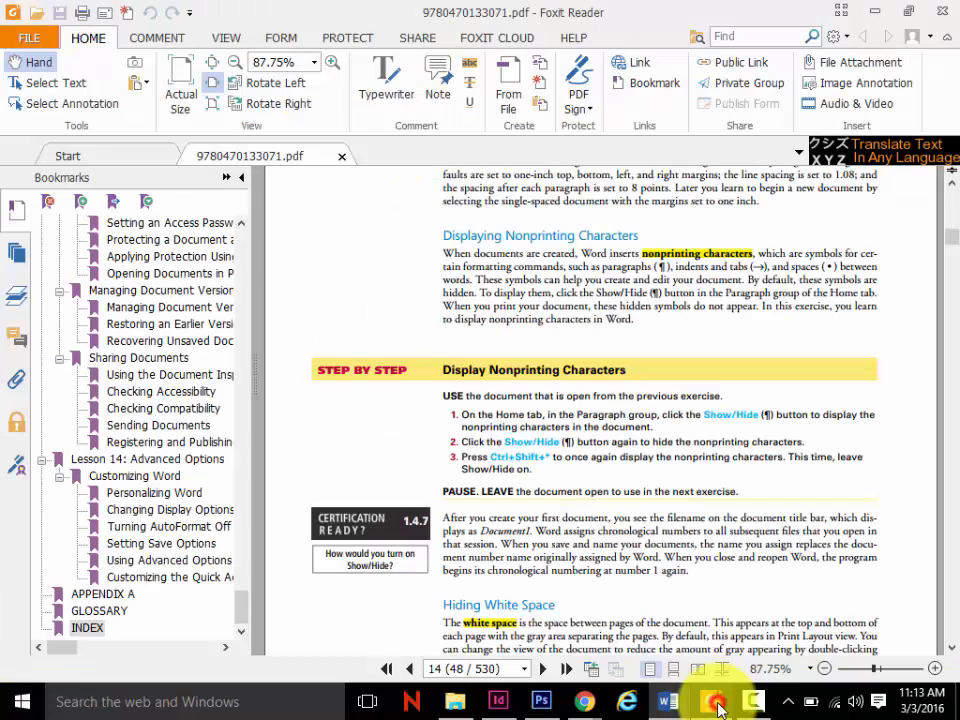
left_click(952, 652)
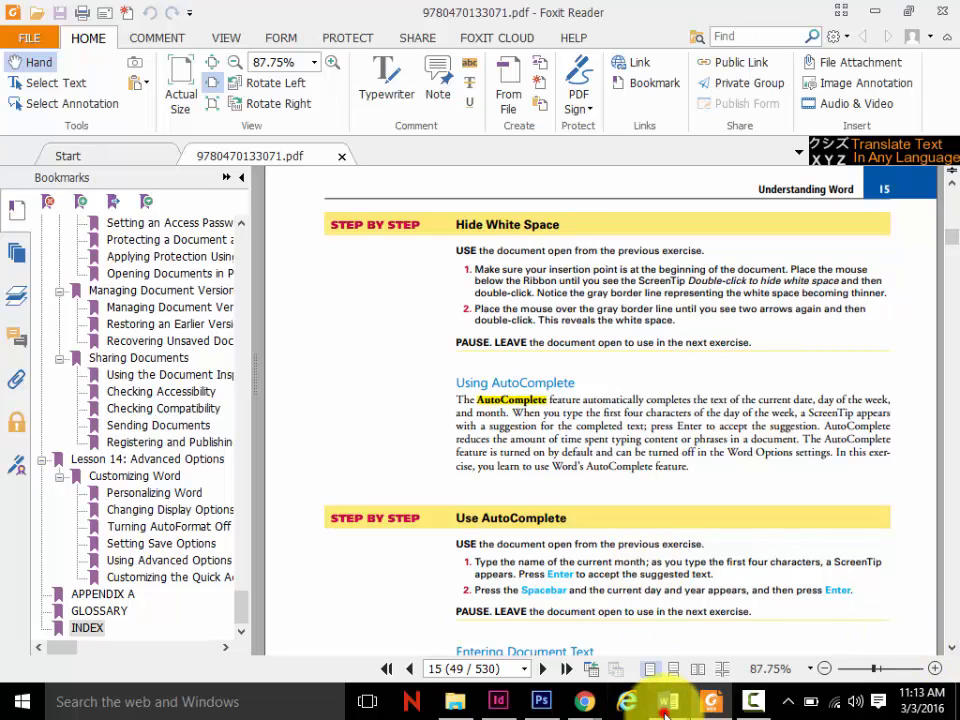
mouse_move(666, 706)
left_click(735, 628)
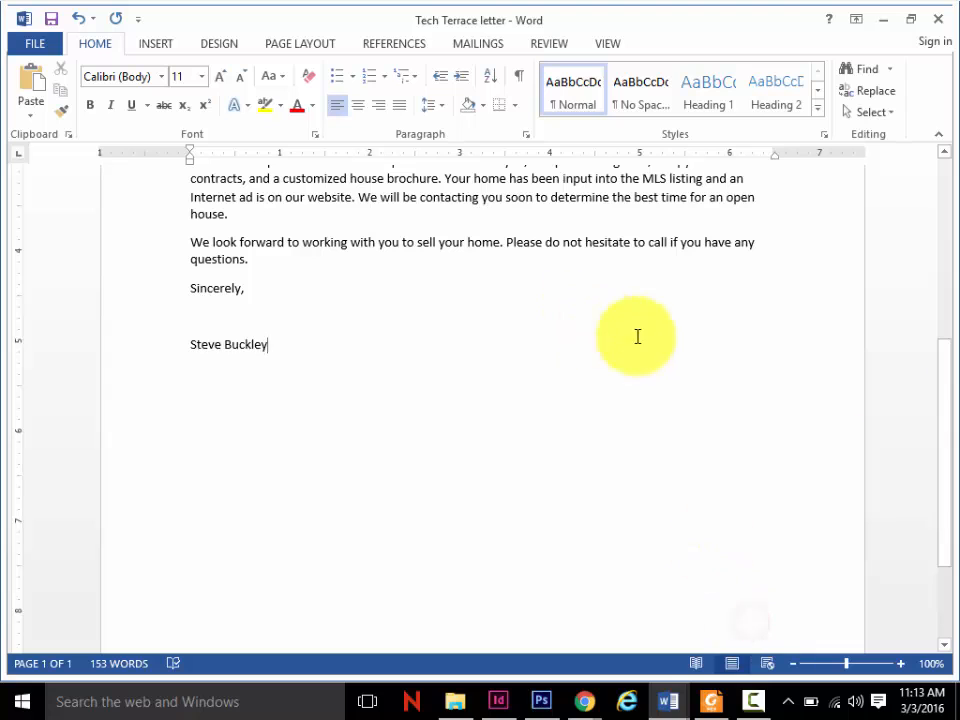
- Replace the date at the start of the letter with March 3, 2016, accepting the AutoComplete suggestion
mouse_move(943, 401)
left_mouse_down()
mouse_move(953, 250)
mouse_move(910, 251)
left_mouse_up()
left_click_drag(304, 260, 172, 253)
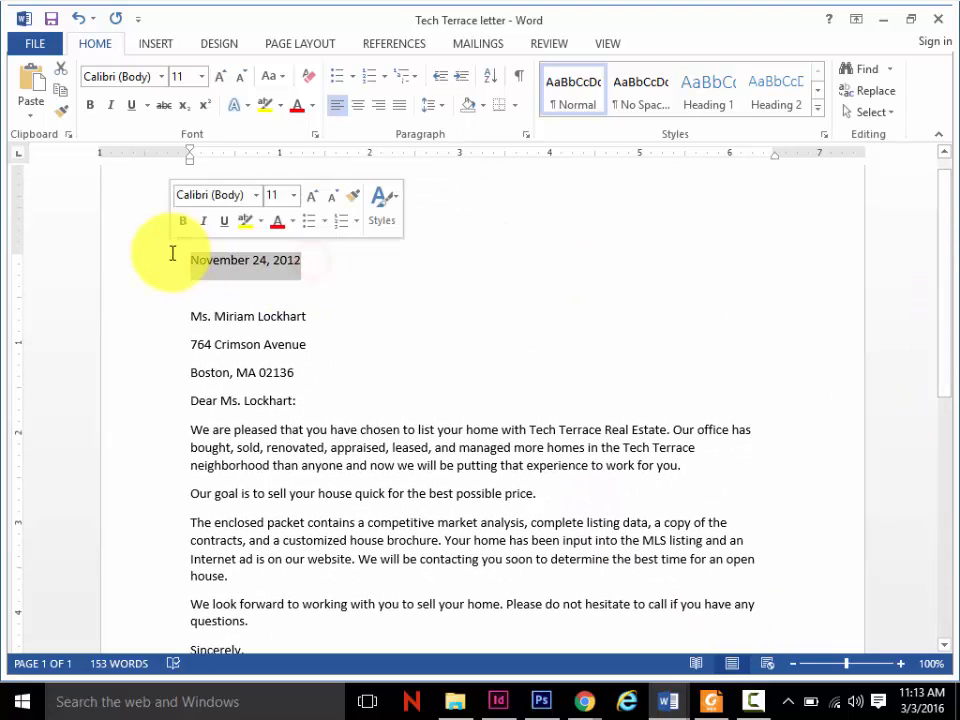
key("Delete")
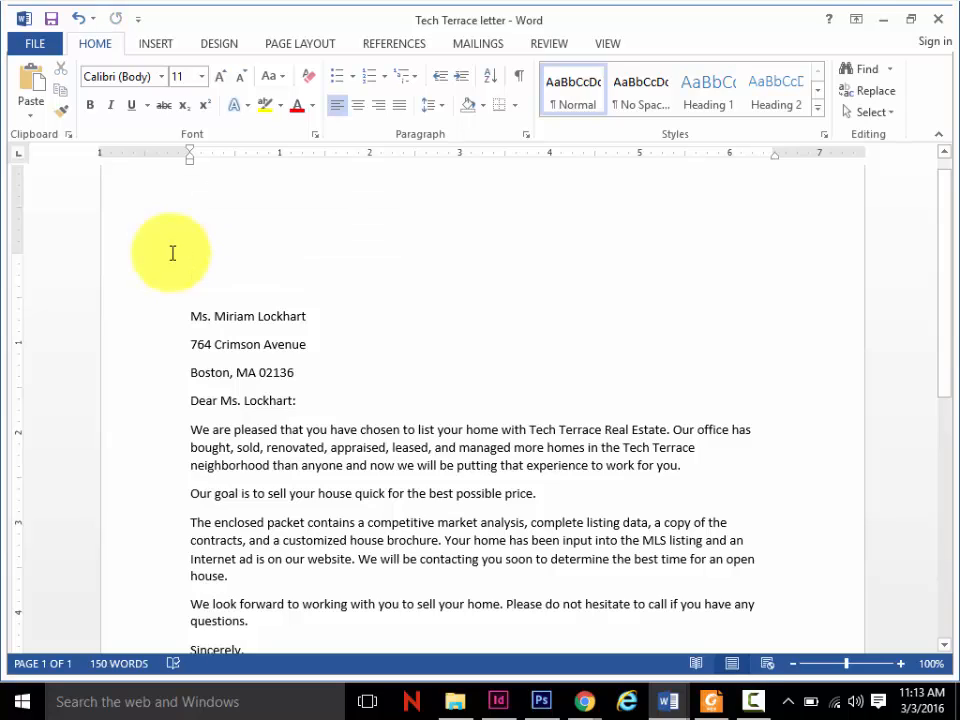
type("Mar")
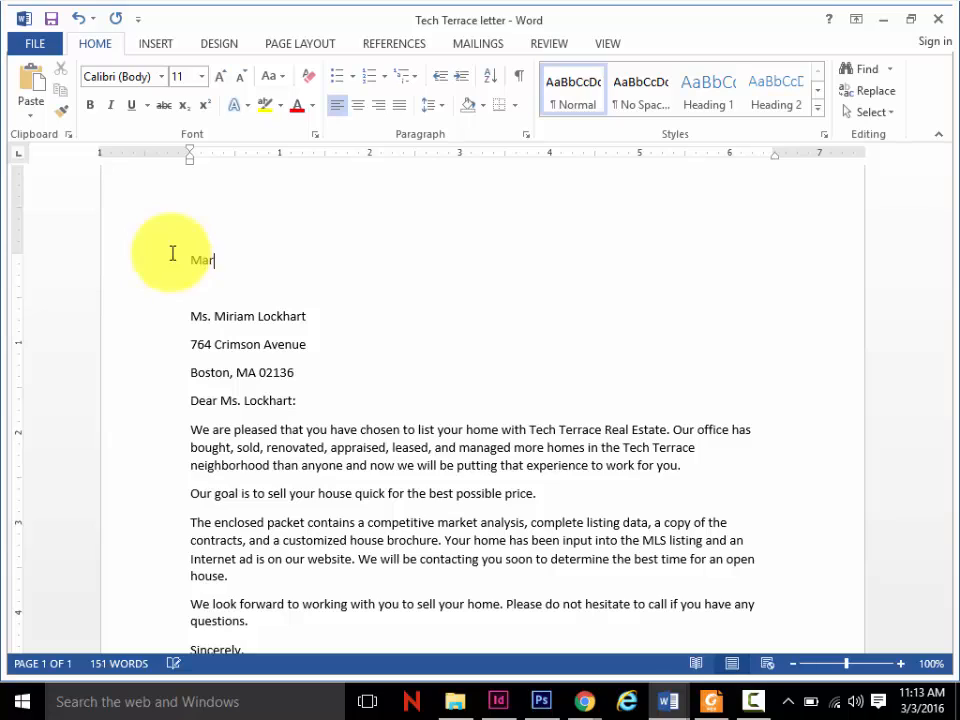
type("ch")
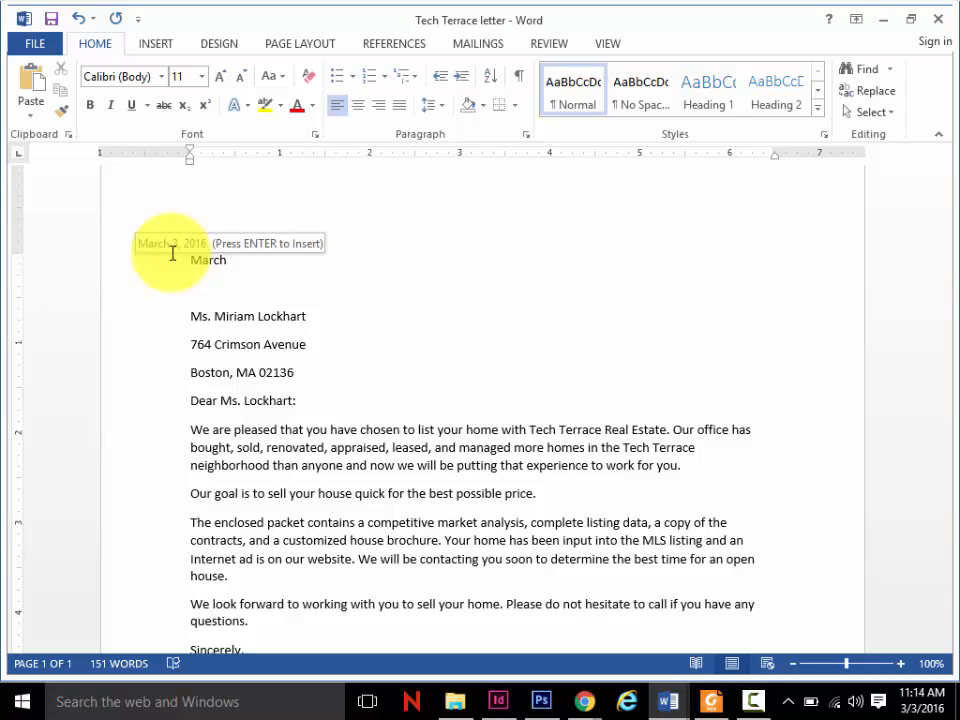
key("Return")
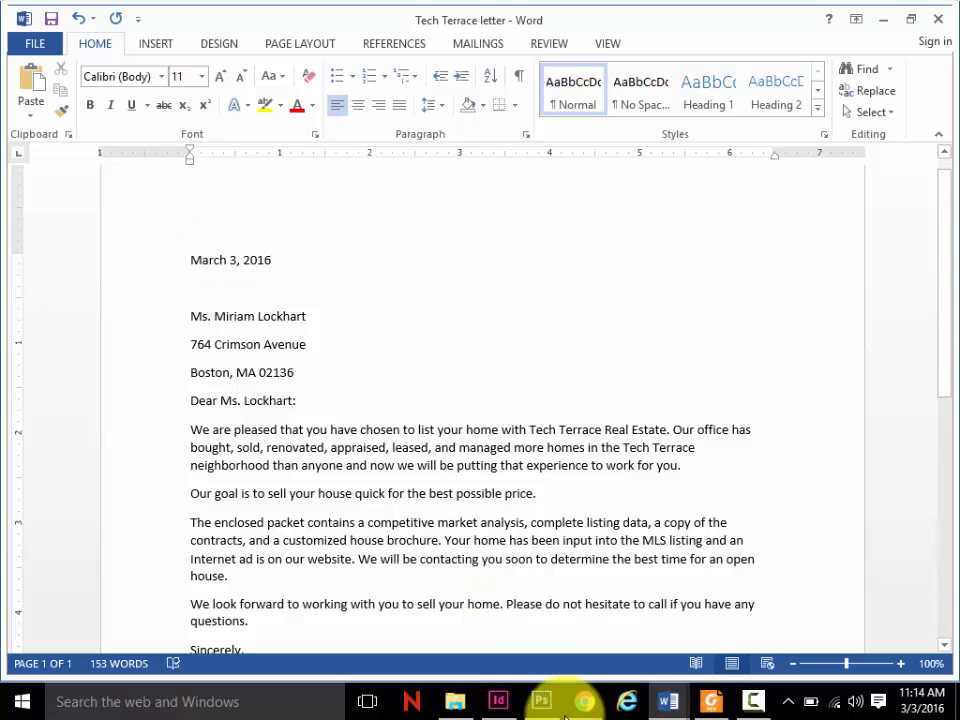
- Read the Entering Document Text section of the PDF in Foxit Reader, and return to the Tech Terrace letter in Word
left_click(704, 704)
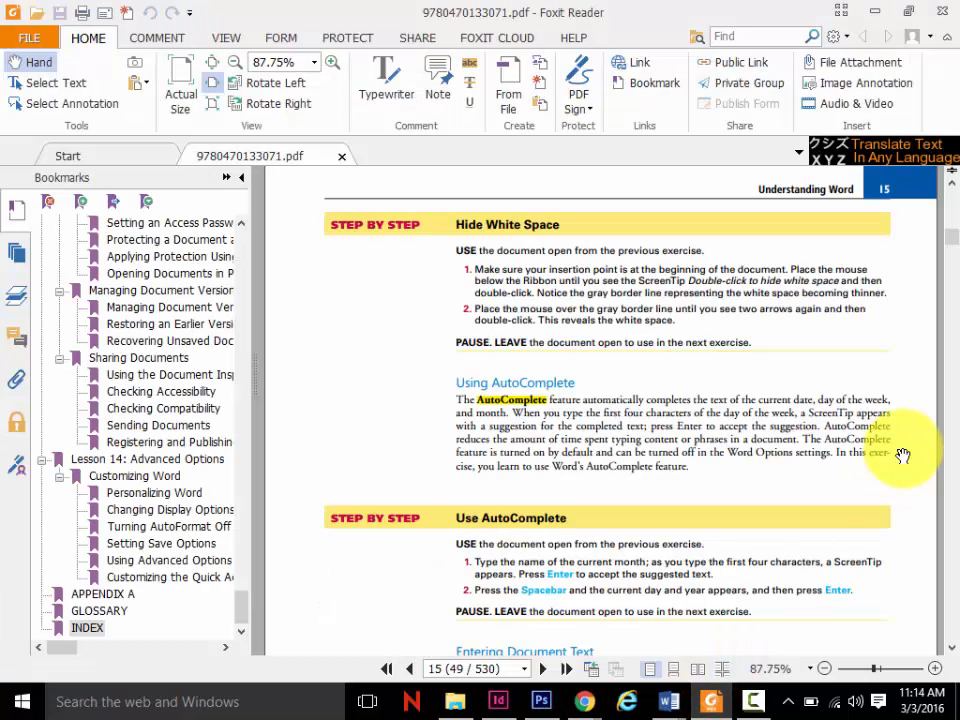
scroll(903, 456, "down", 1)
scroll(750, 402, "down", 5)
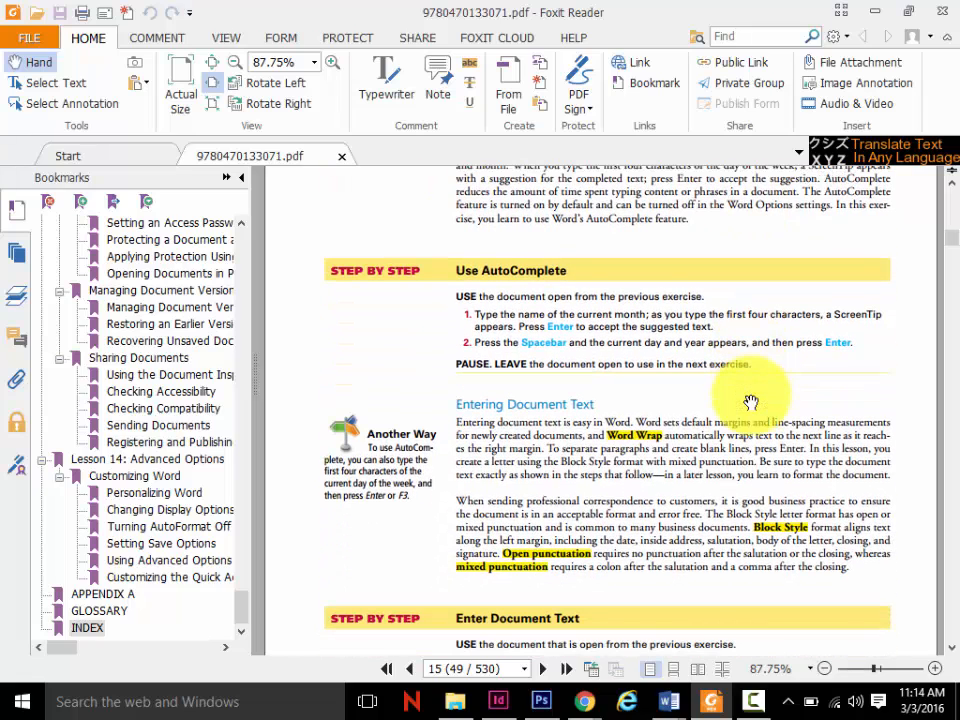
scroll(750, 402, "down", 1)
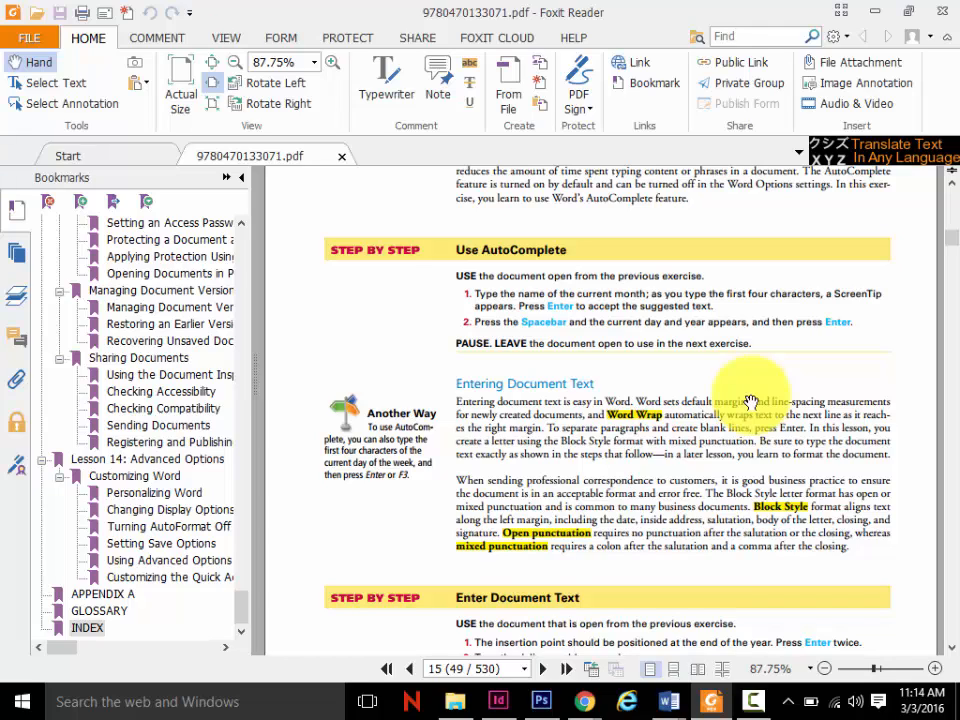
mouse_move(669, 702)
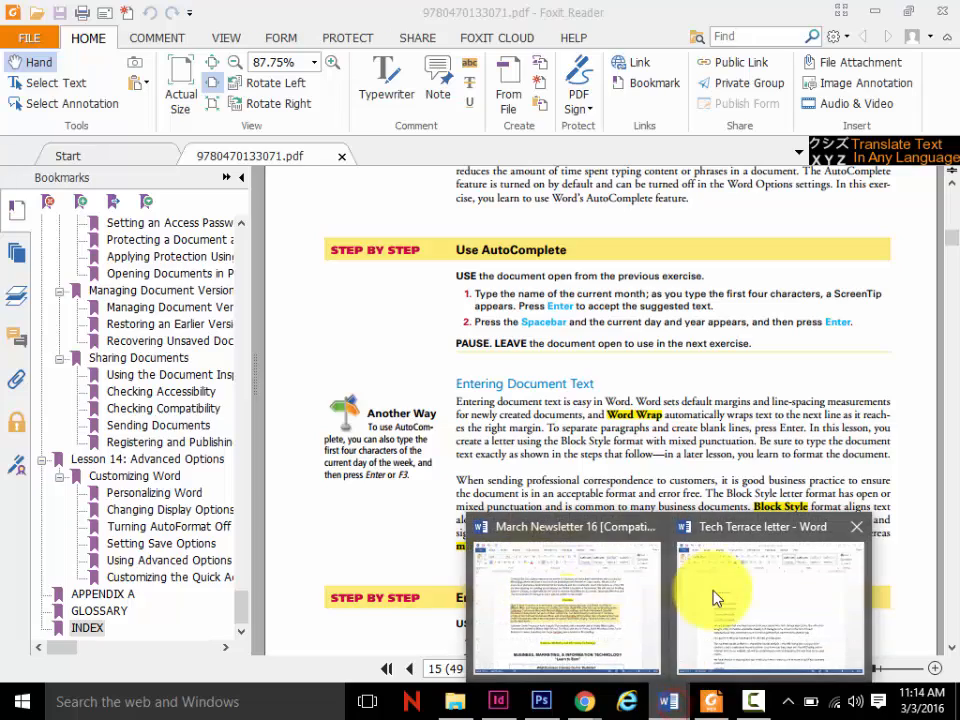
left_click(714, 598)
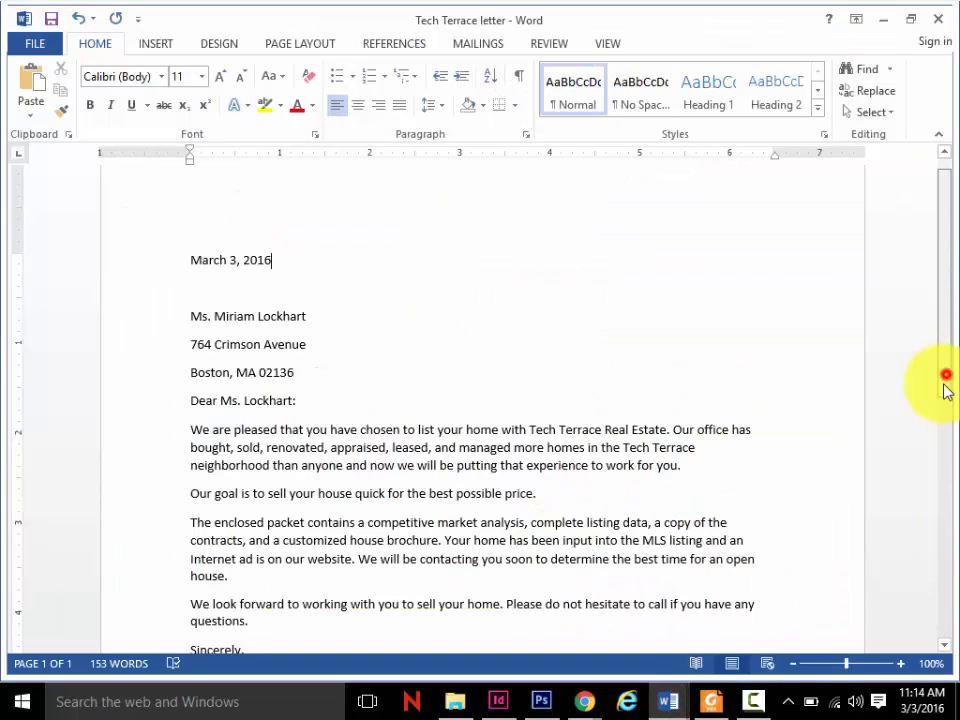
- Insert a page break after the signature name at the end of the letter
left_click_drag(945, 385, 936, 505)
left_click(291, 431)
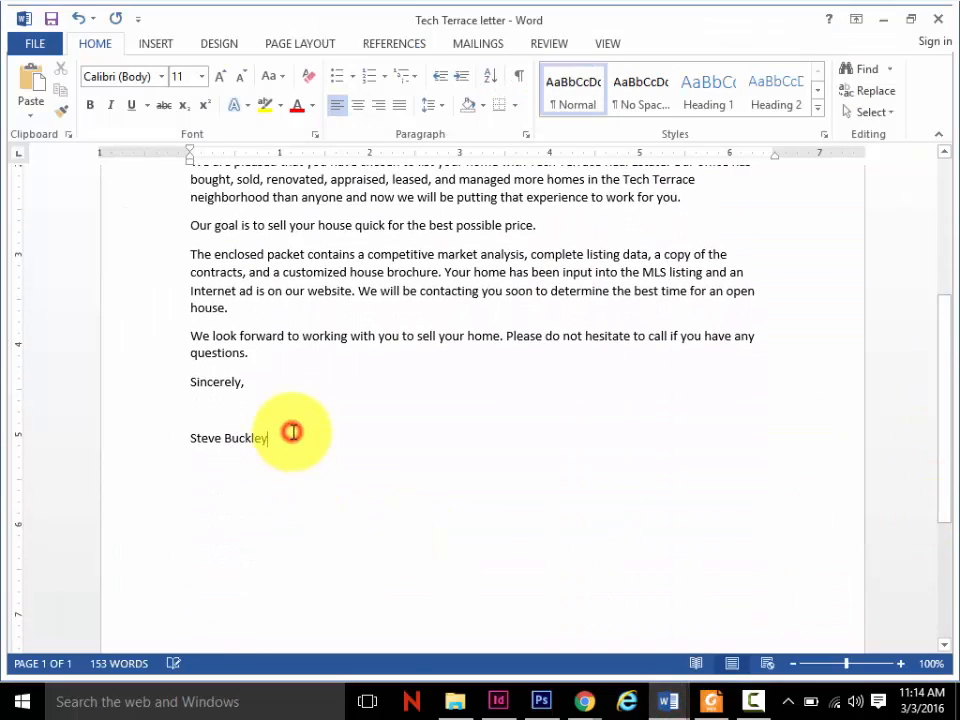
key("ctrl+Return")
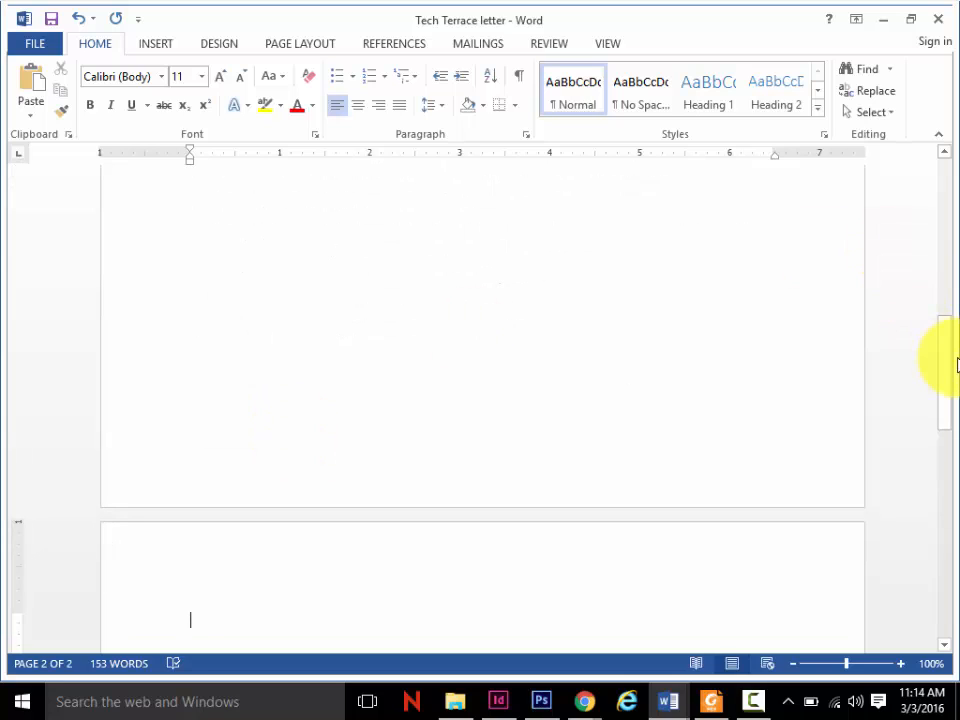
- Copy the paragraph beginning "The enclosed packet contains" and paste it onto the blank second page
left_click_drag(945, 347, 948, 278)
left_click_drag(208, 256, 182, 208)
key("ctrl+c")
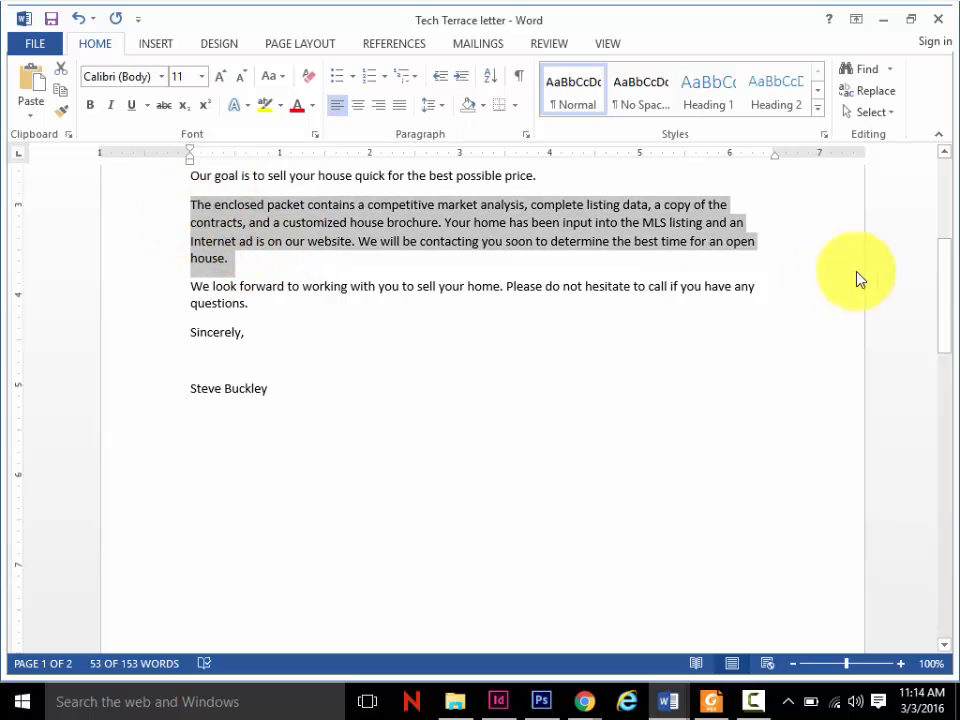
left_click_drag(940, 277, 940, 420)
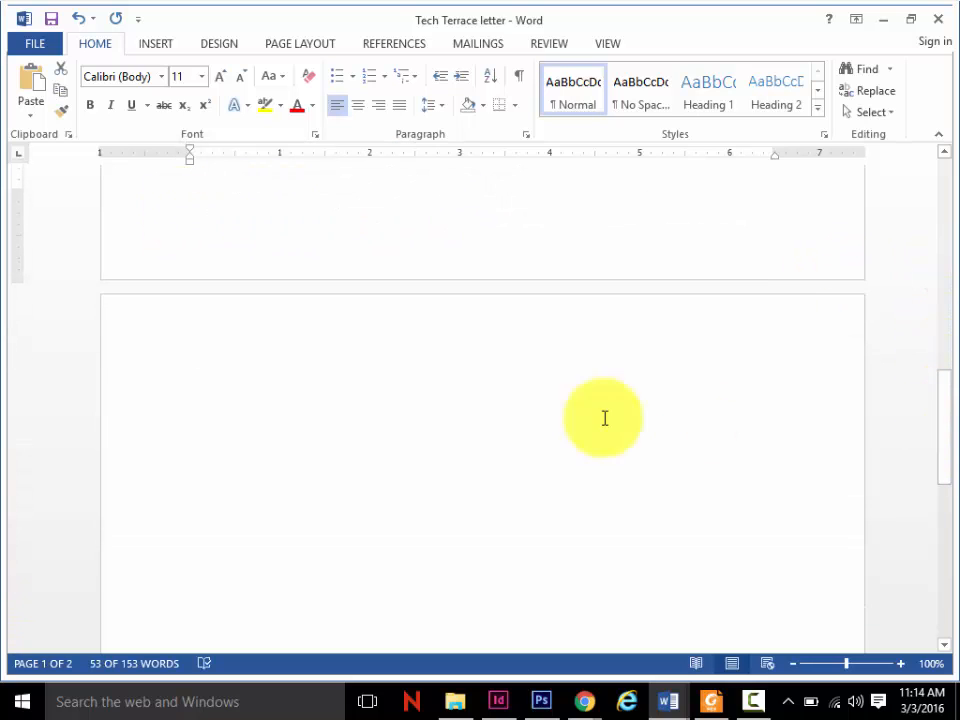
left_click(248, 391)
key("ctrl+v")
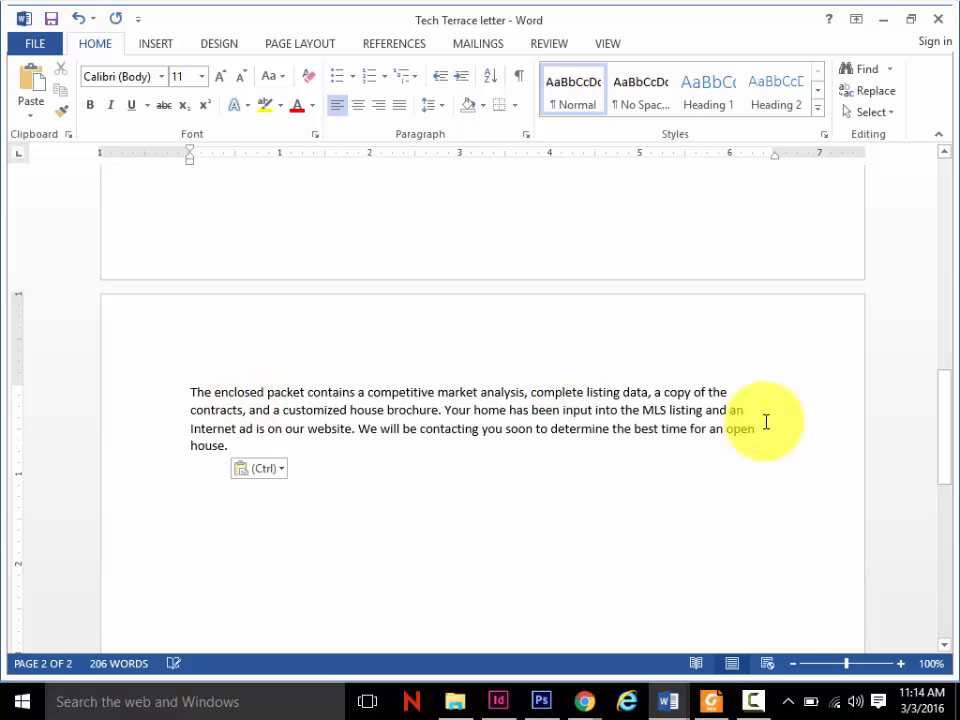
- Delete the "c" of "contracts" after the first line's end in the pasted paragraph, and retype it
left_click(733, 393)
key("Delete")
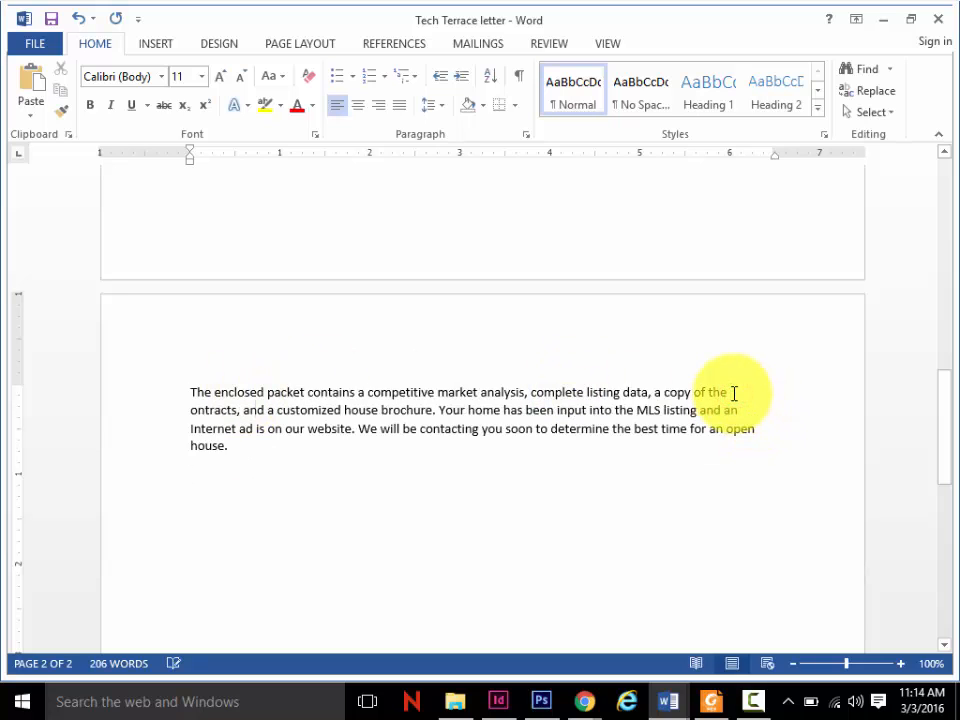
type("c")
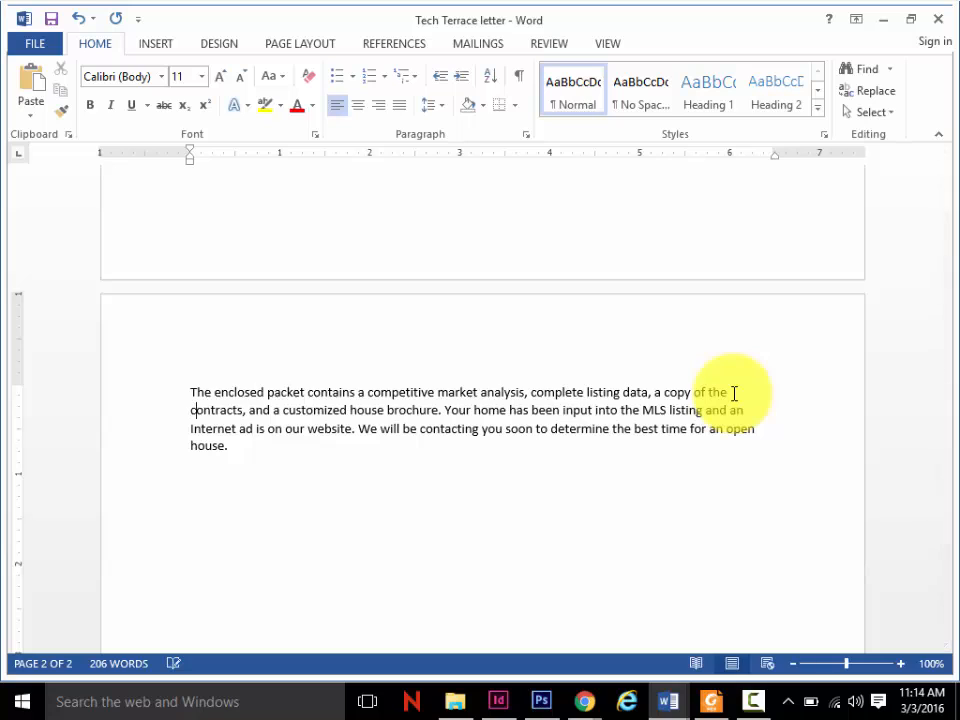
- Replace everything after "a copy of the" in the second page's paragraph with the words "keep typing"
left_click_drag(248, 445, 187, 421)
left_click(186, 412, "shift")
key("ctrl+c")
key("Delete")
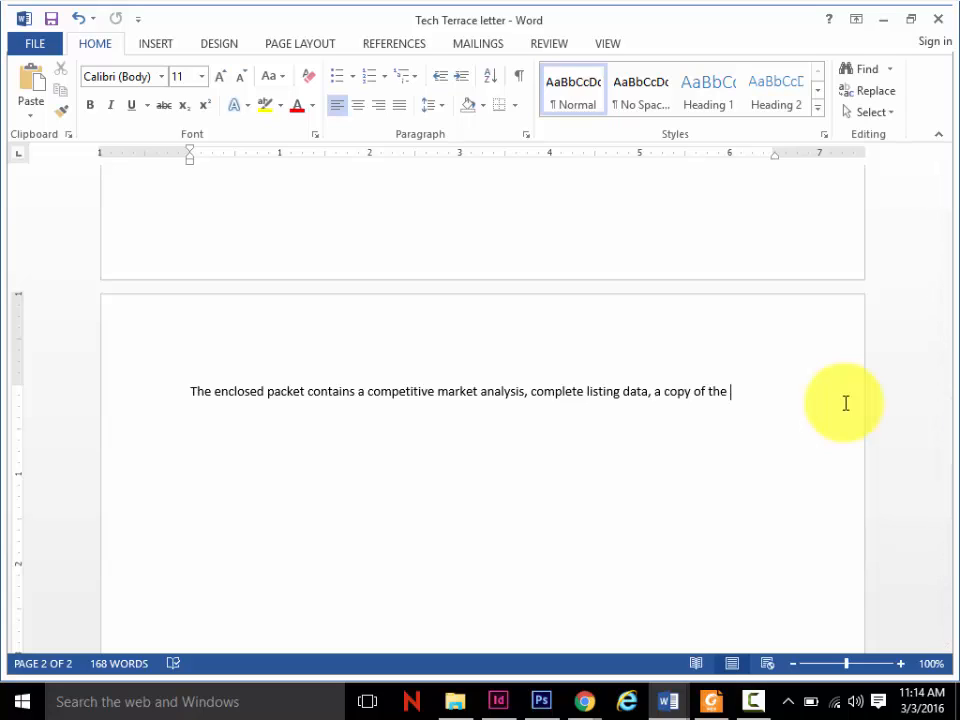
type("keep typing")
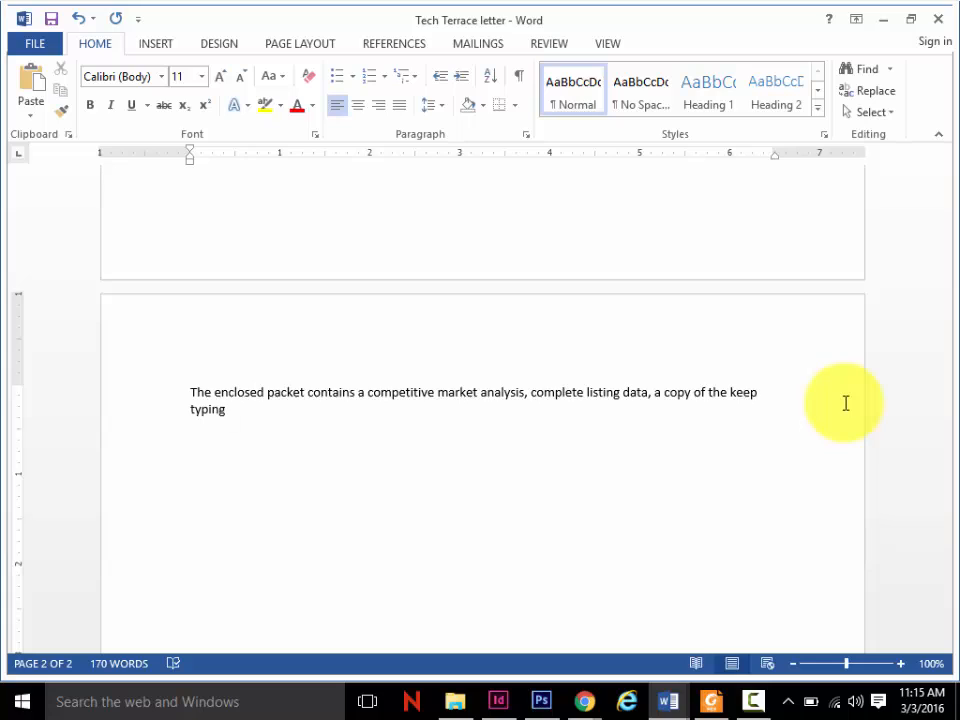
- Delete the word "typing", start a new paragraph after "keep", and paste the text beginning "contracts, and a customized house brochure"
key("BackSpace")
key("BackSpace")
key("BackSpace")
key("BackSpace")
key("BackSpace")
key("BackSpace")
key("BackSpace")
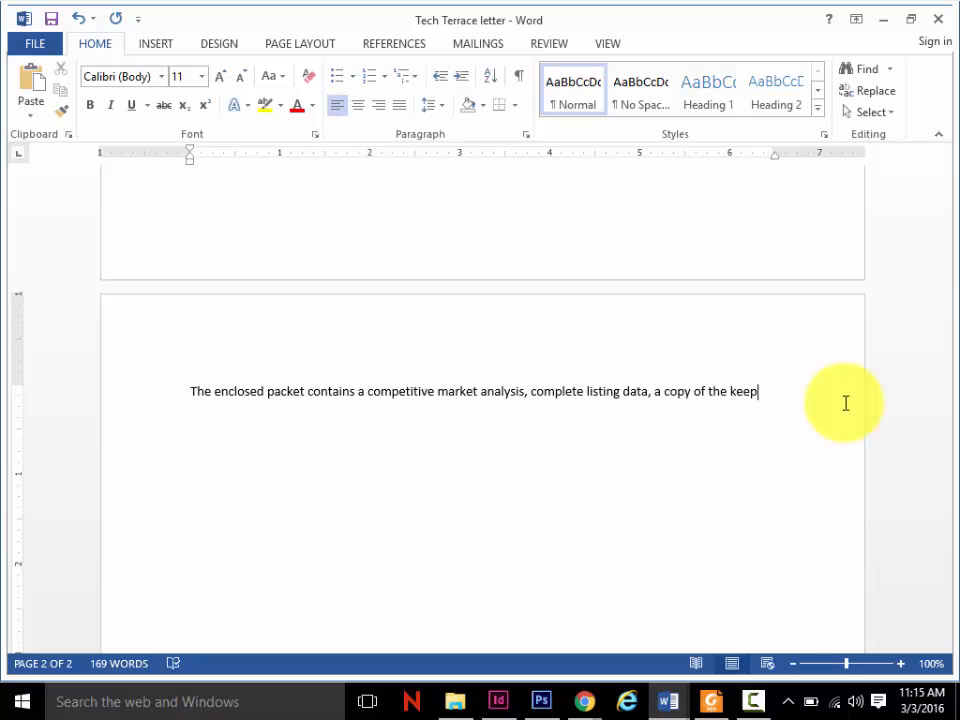
key("Return")
key("ctrl+v")
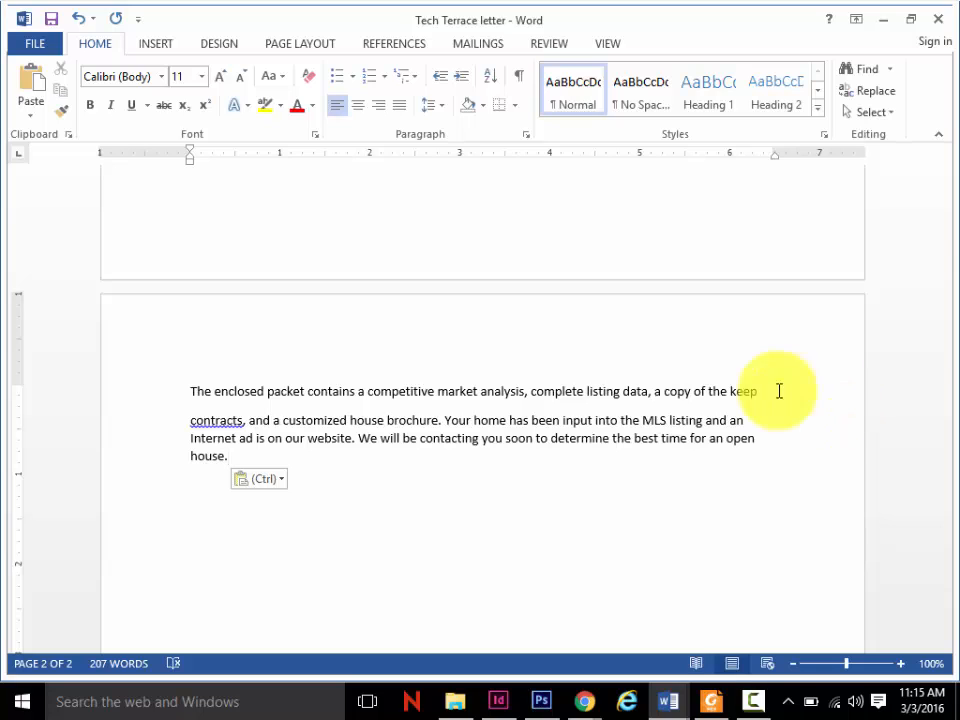
- Insert the words "add more" before "complete listing data" in the first paragraph on the second page
left_click(530, 390)
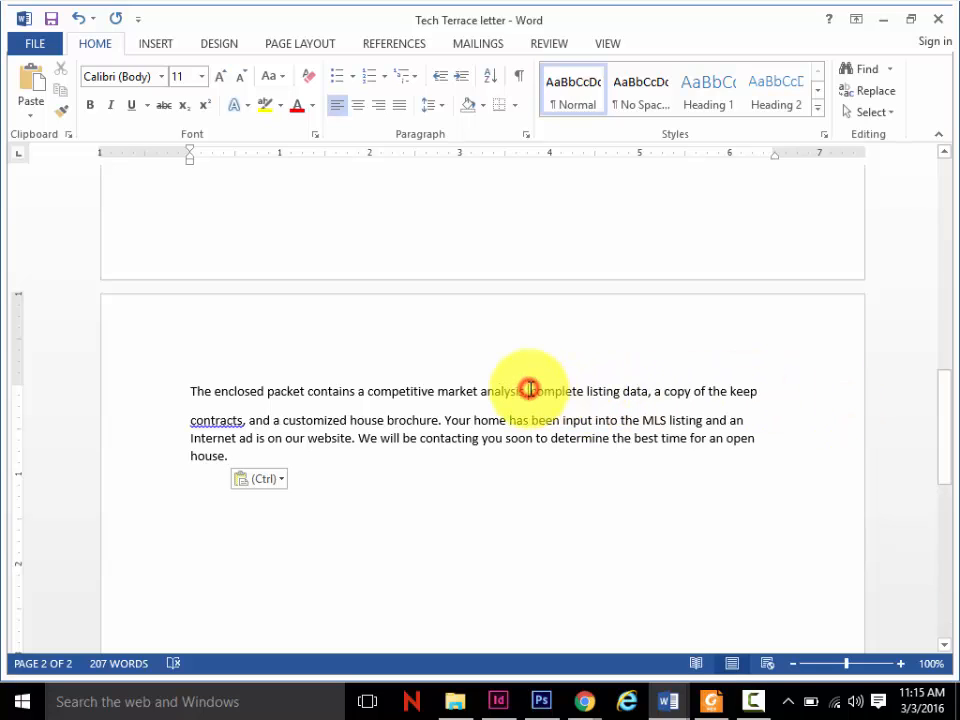
type("add more")
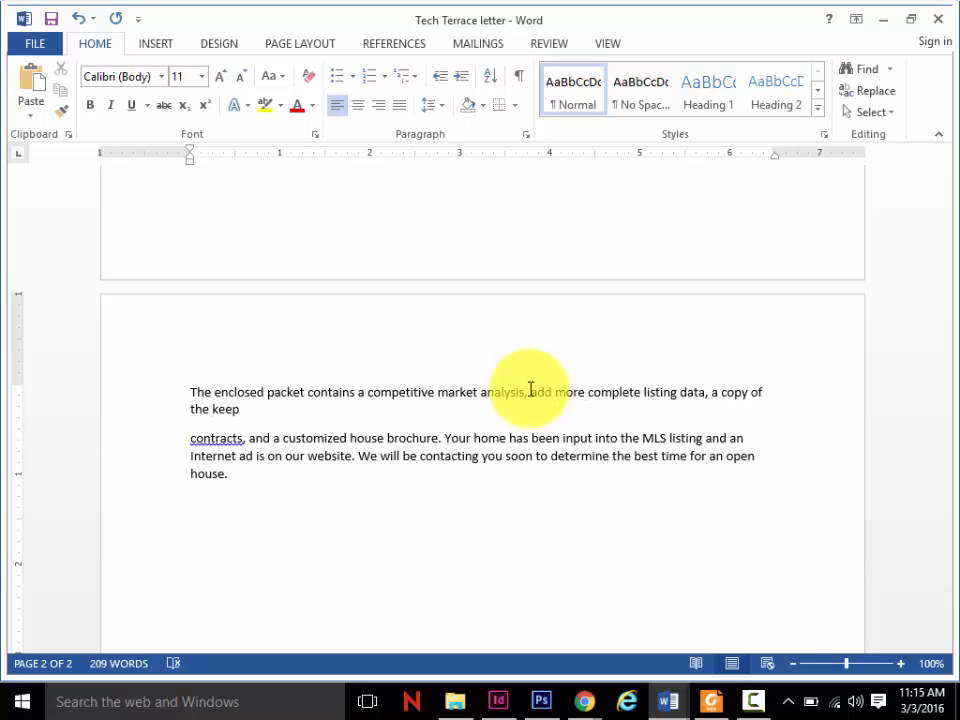
- Show the nonprinting characters around the paragraph break after "keep", and hide them again
left_click(253, 412)
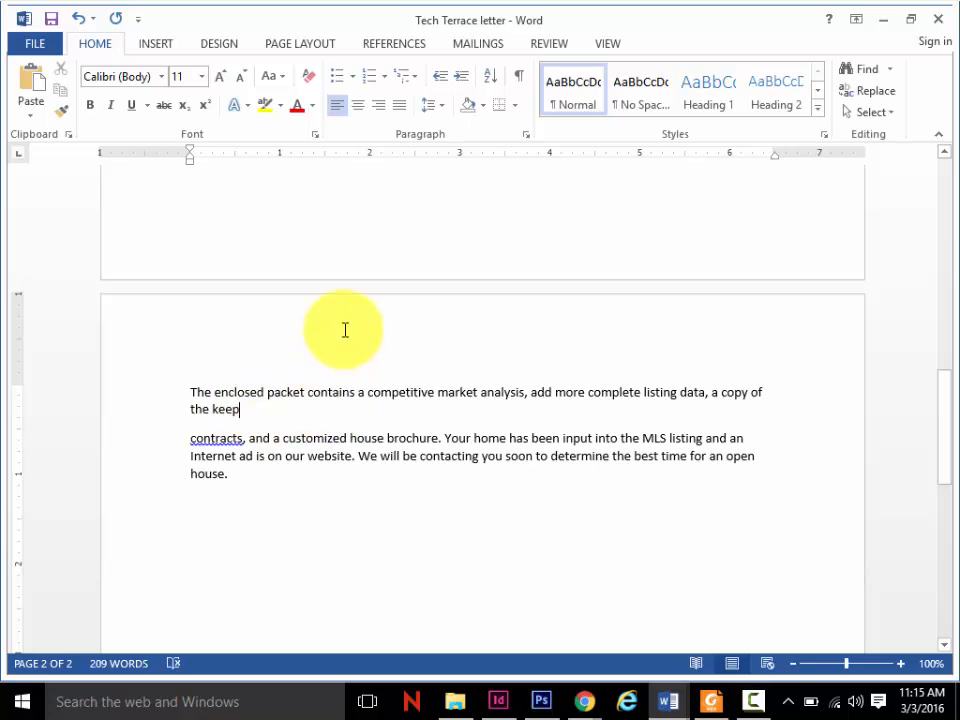
left_click(518, 77)
left_click(518, 85)
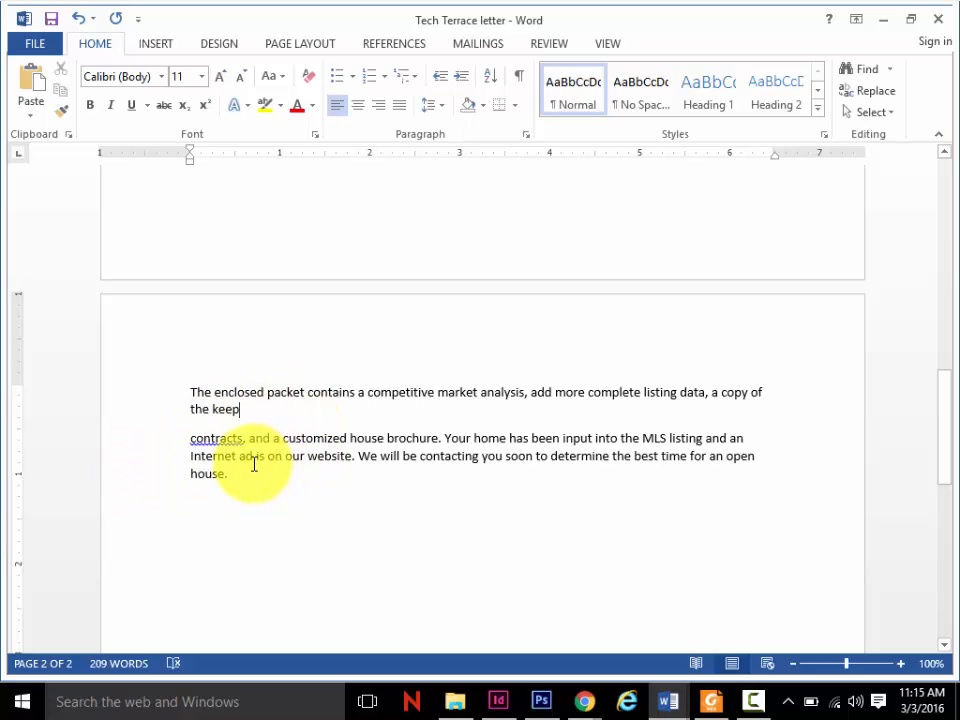
- Delete all the text on the second page and remove the page break at the end of the letter
left_click_drag(239, 475, 185, 386)
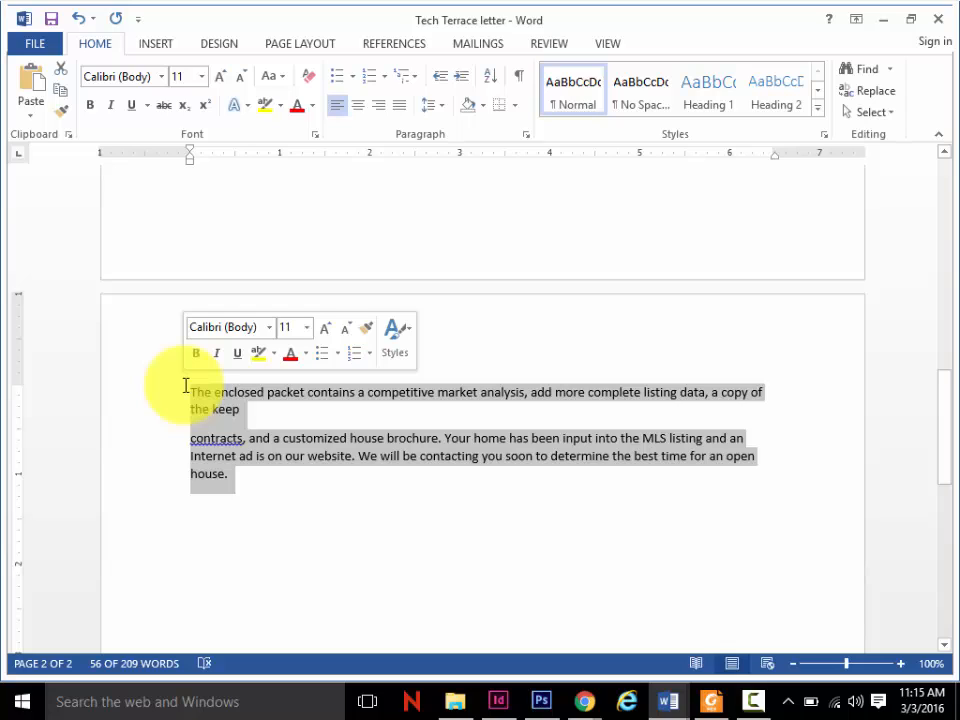
key("BackSpace")
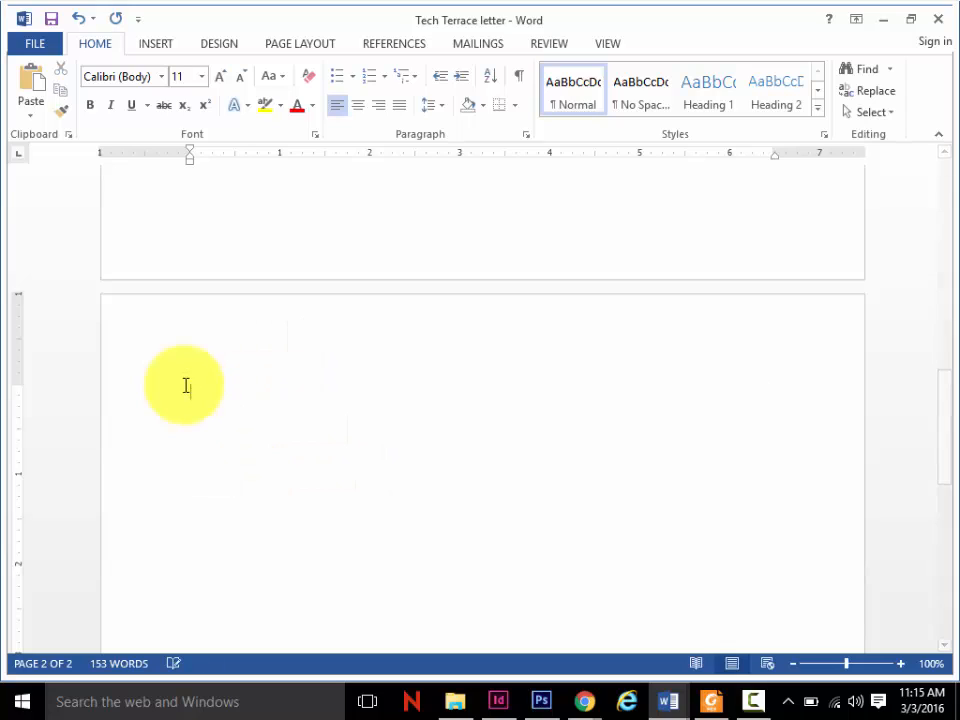
key("BackSpace")
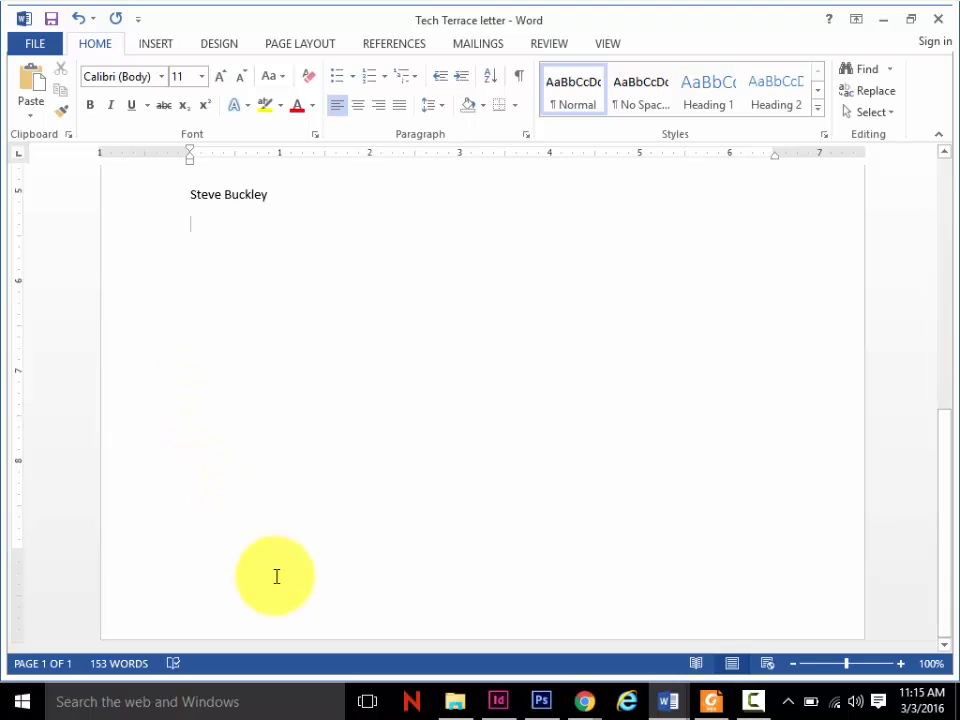
- Read the Block Style and punctuation passage in the PDF in Foxit Reader, and return to the Tech Terrace letter in Word
left_click(710, 700)
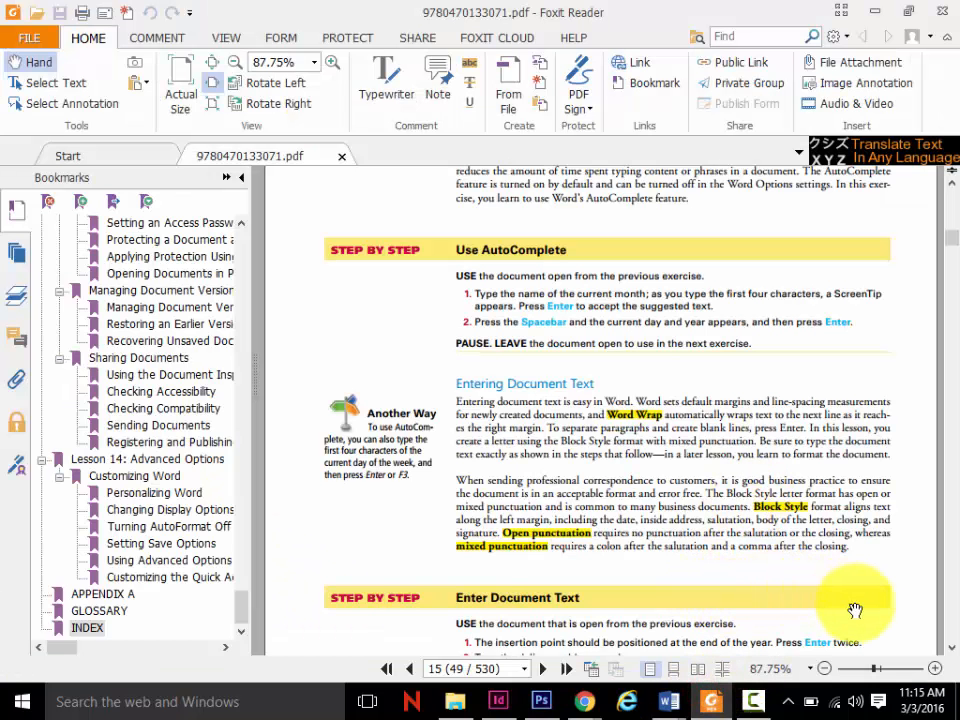
left_click(953, 652)
left_click(953, 652)
left_click(953, 652)
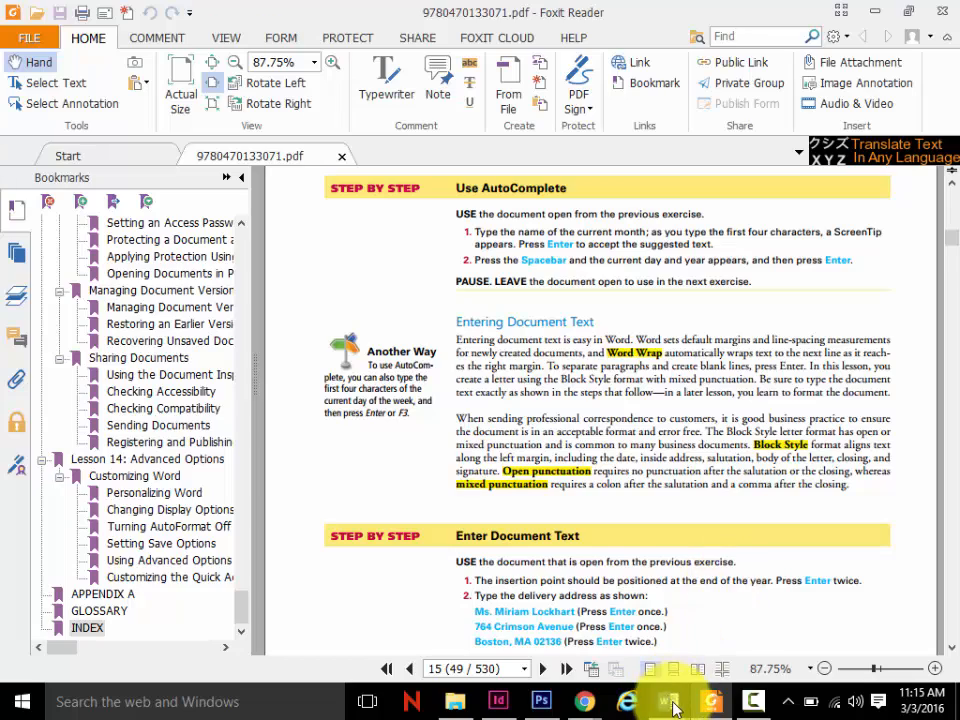
mouse_move(671, 706)
left_click(787, 604)
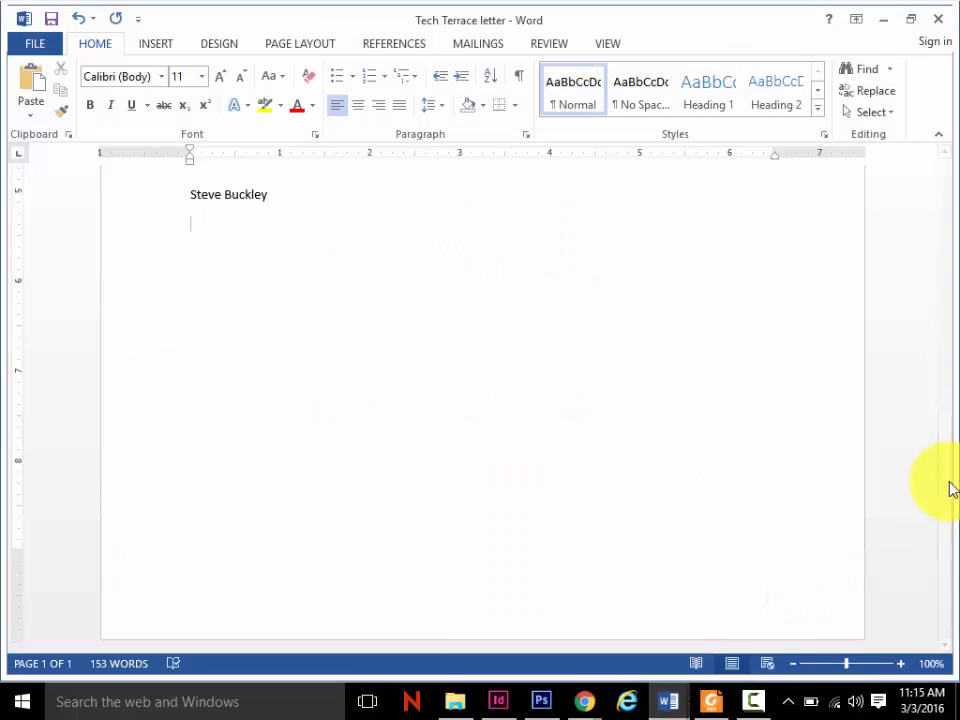
- Look over the letter's block layout from the date to the signature
left_click_drag(950, 490, 945, 303)
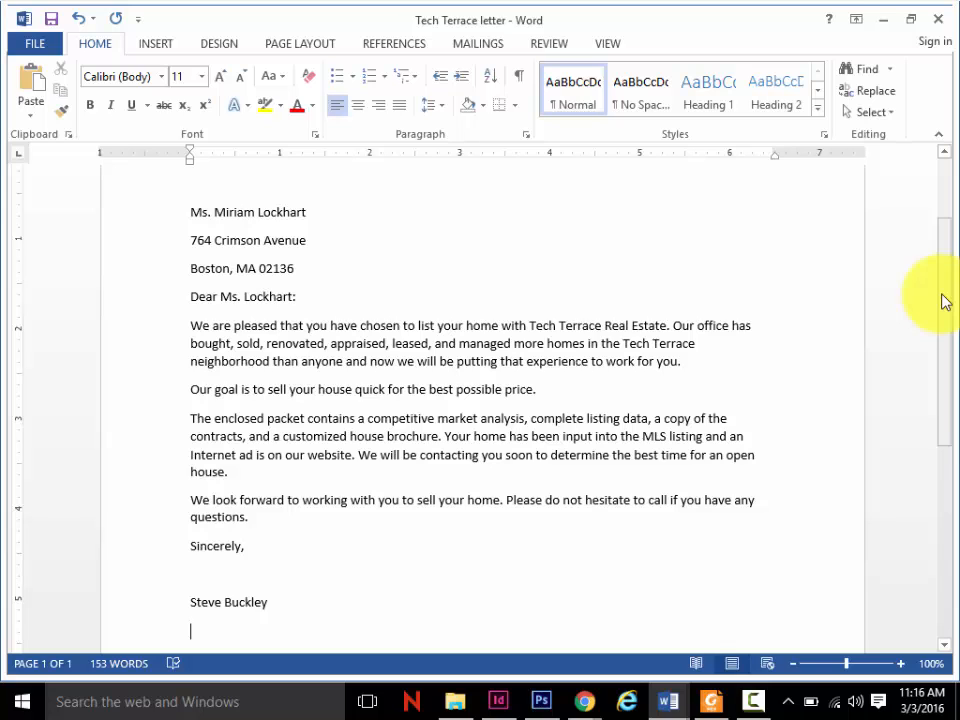
scroll(945, 302, "up", 1)
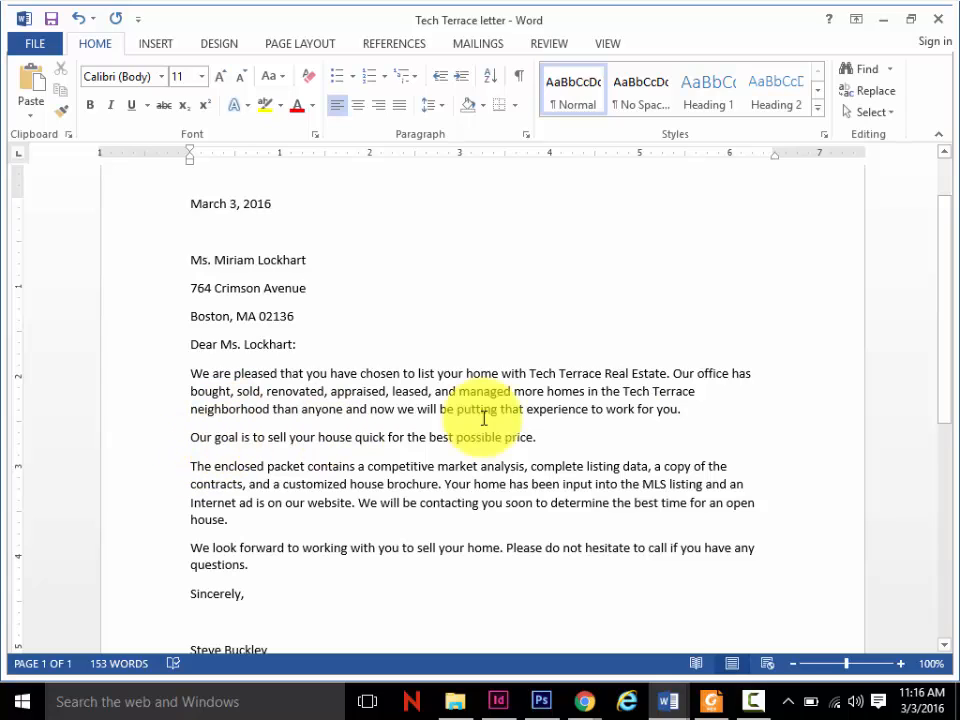
left_click_drag(949, 367, 946, 391)
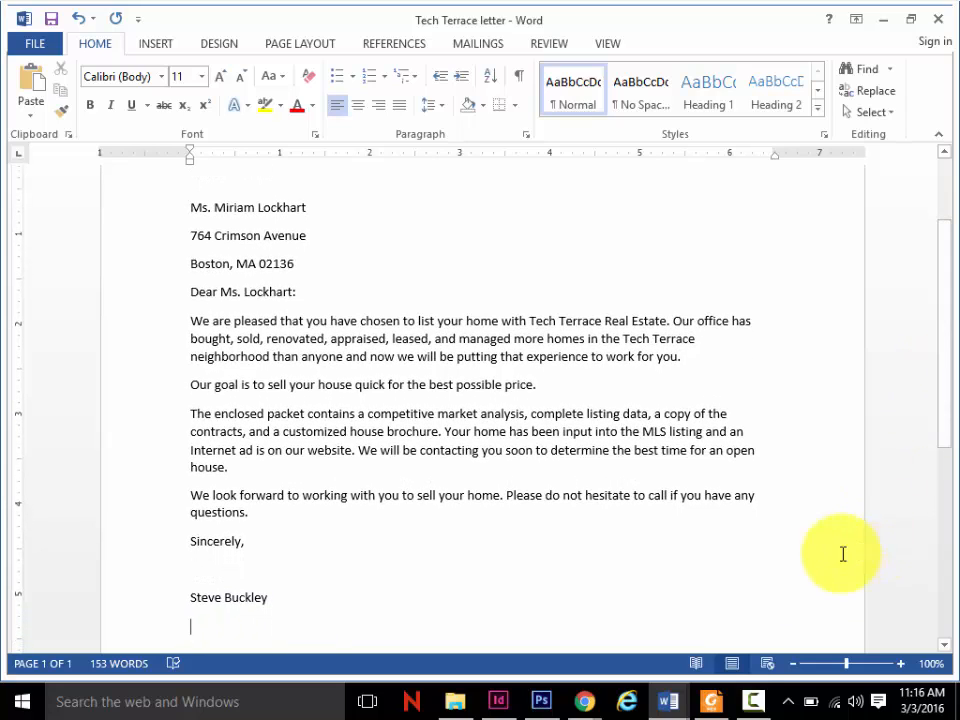
- Check the open and mixed punctuation definitions in the Foxit Reader PDF, and highlight the colon after the salutation in the Word letter
left_click(711, 701)
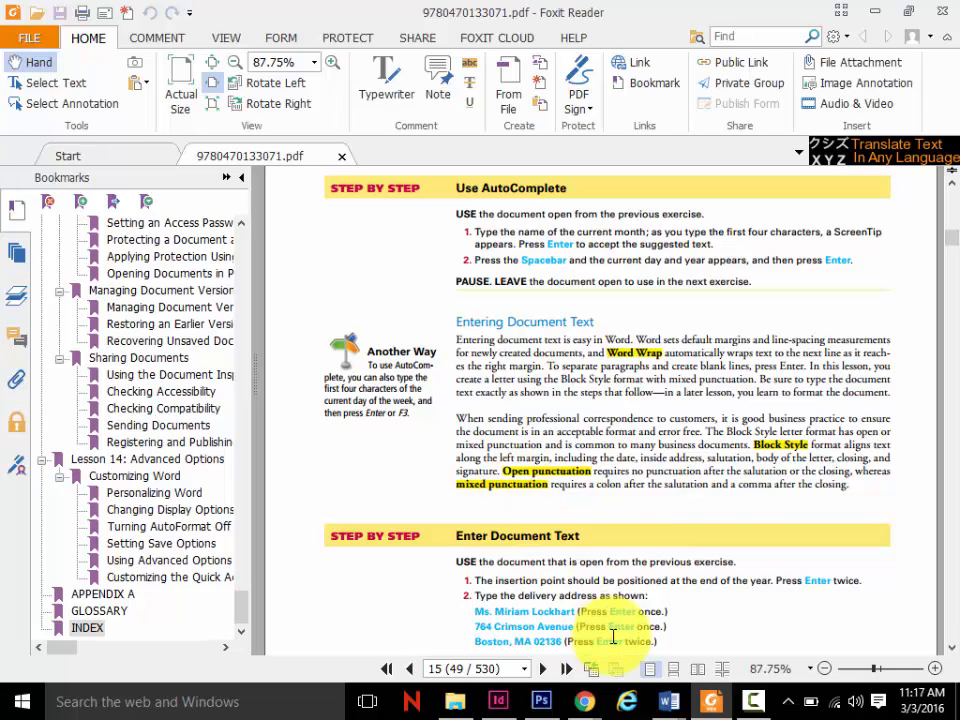
mouse_move(667, 704)
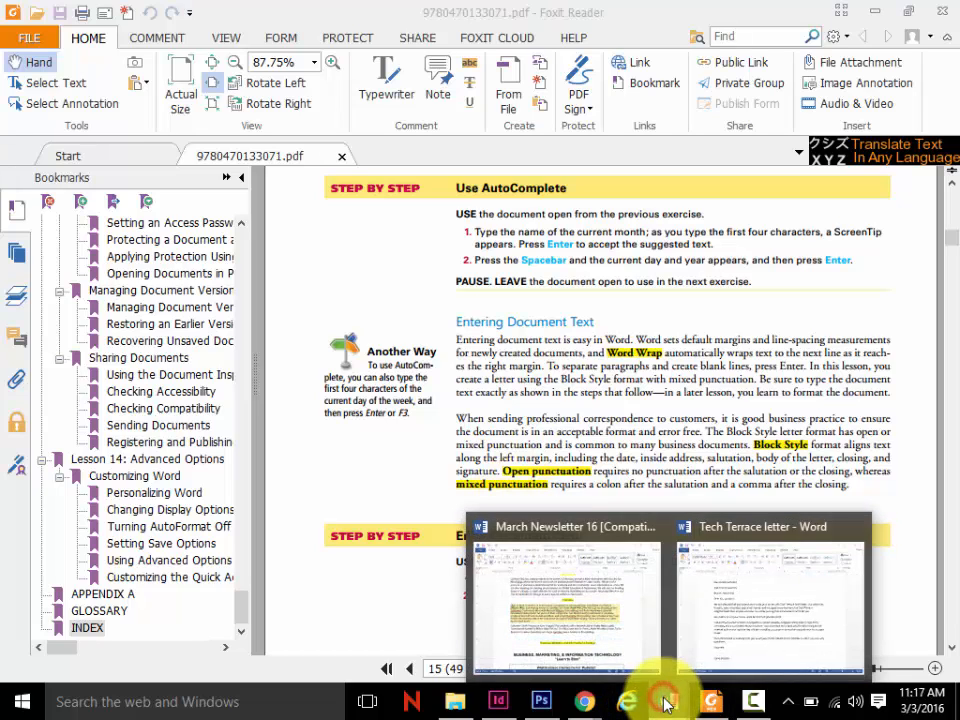
left_click(780, 621)
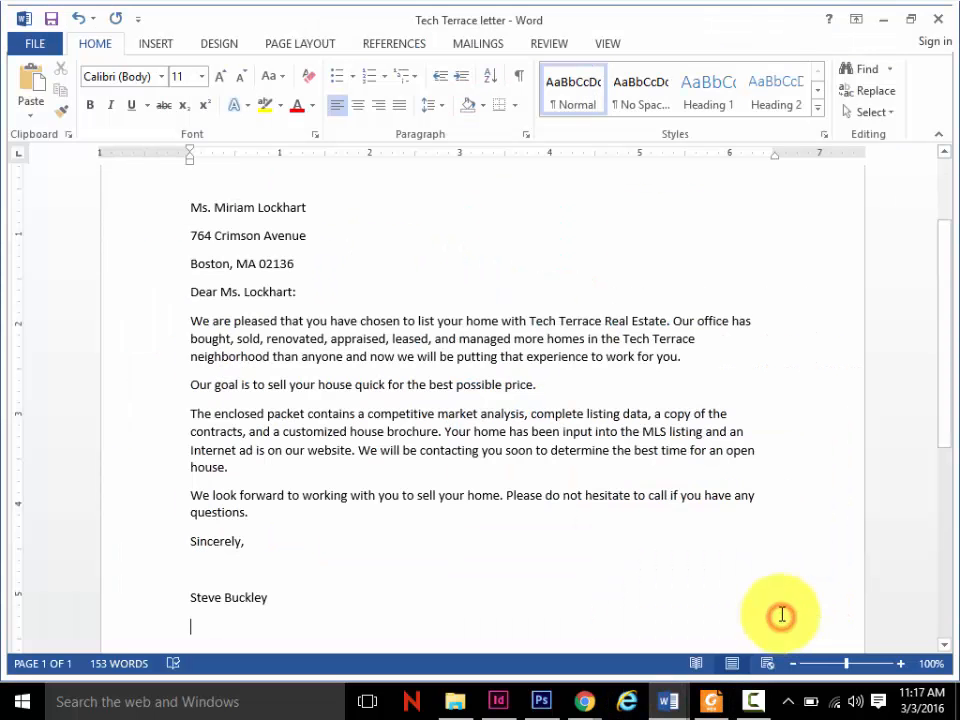
left_click(296, 291)
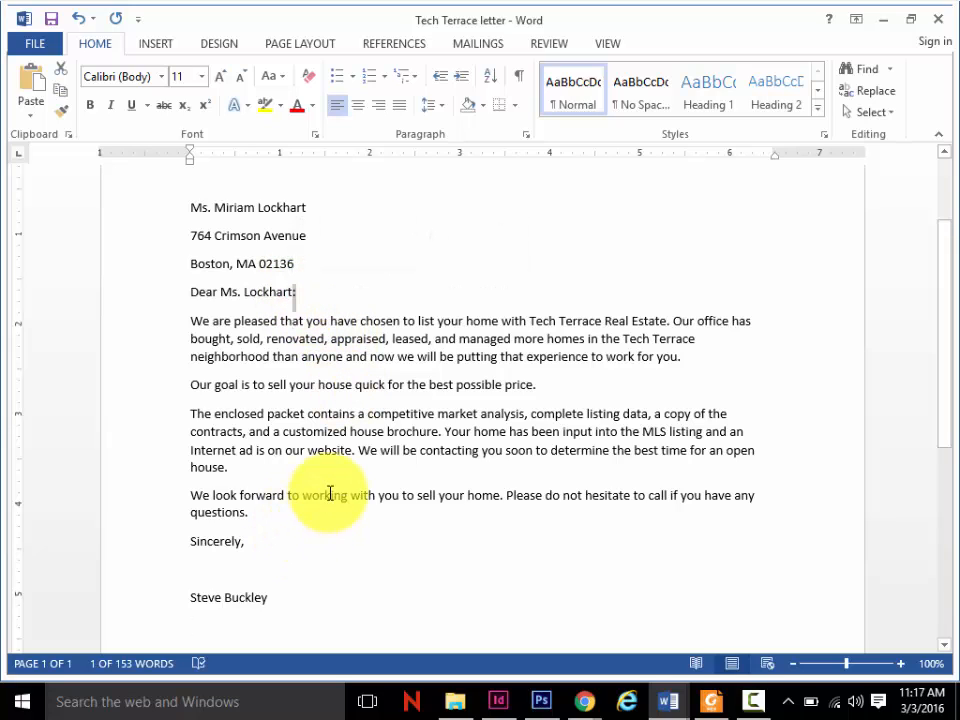
left_click(334, 430)
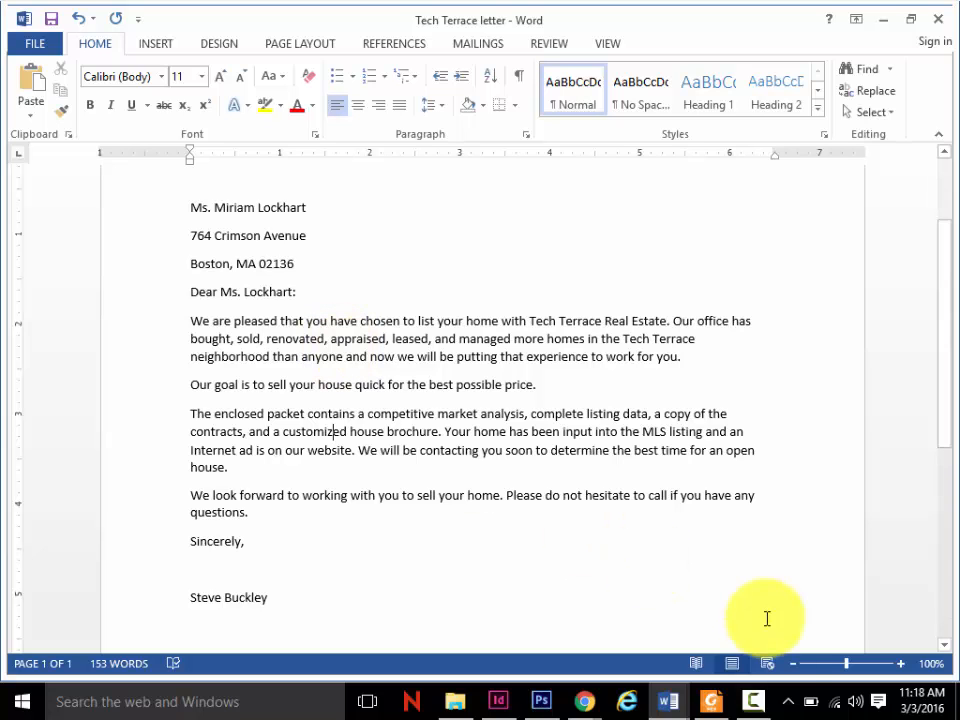
- Read from the Enter Document Text exercise to the Saving a Document section in the Foxit Reader PDF, and return to the Word letter
left_click(713, 700)
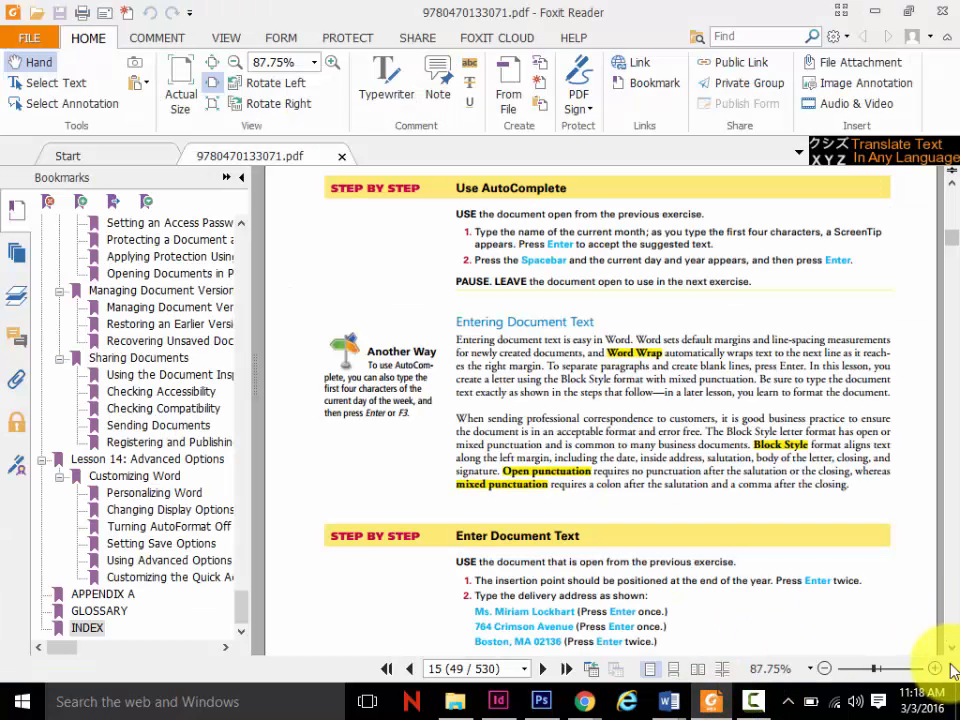
scroll(943, 640, "down", 5)
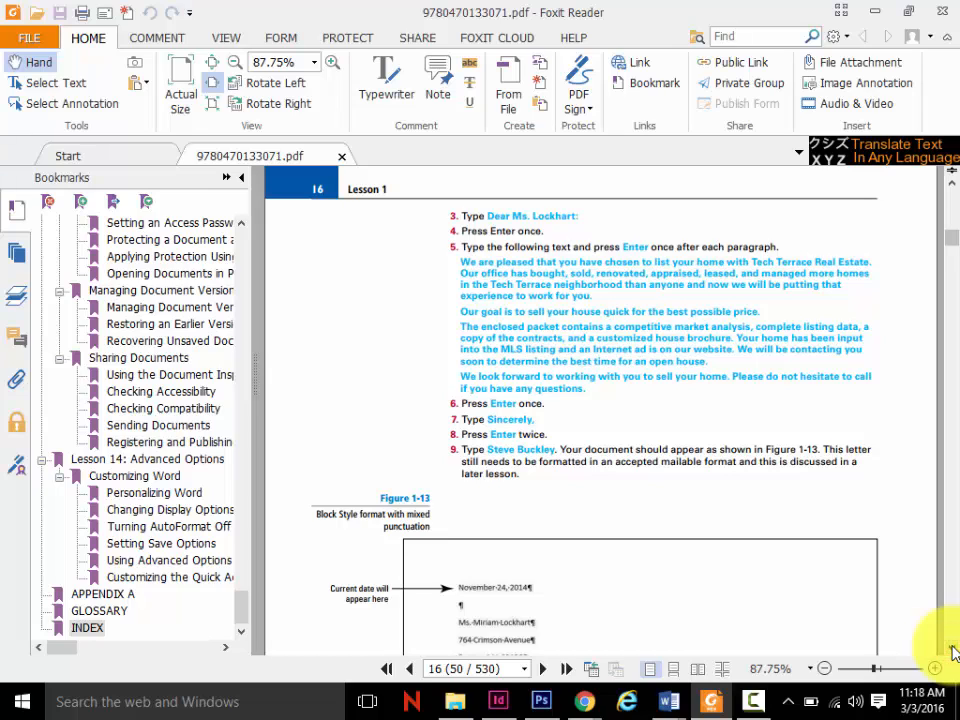
scroll(953, 652, "down", 3)
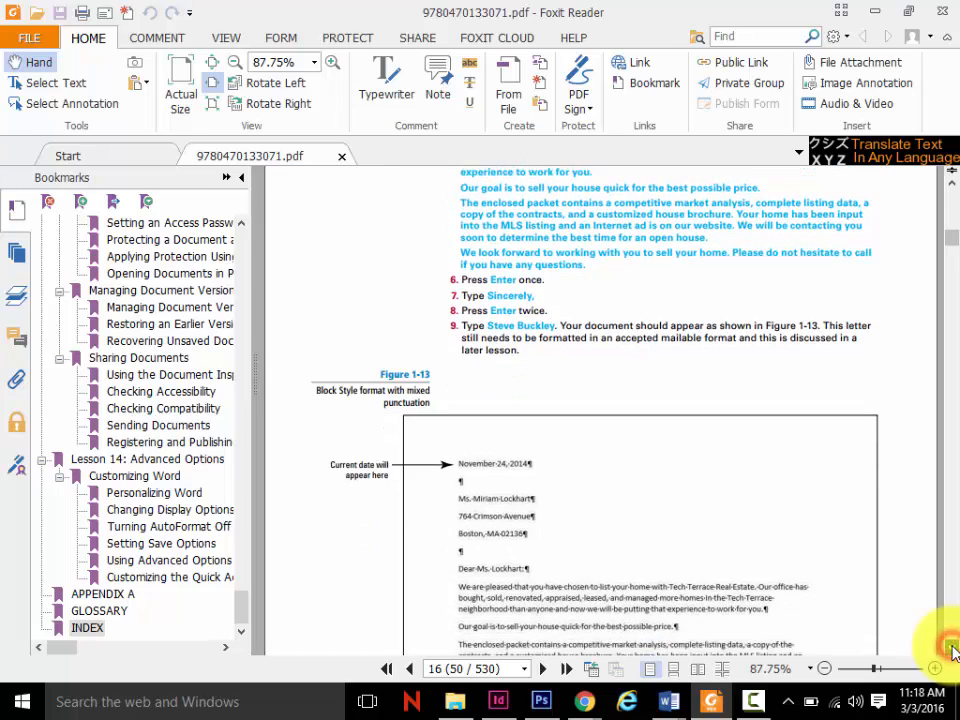
scroll(953, 652, "down", 5)
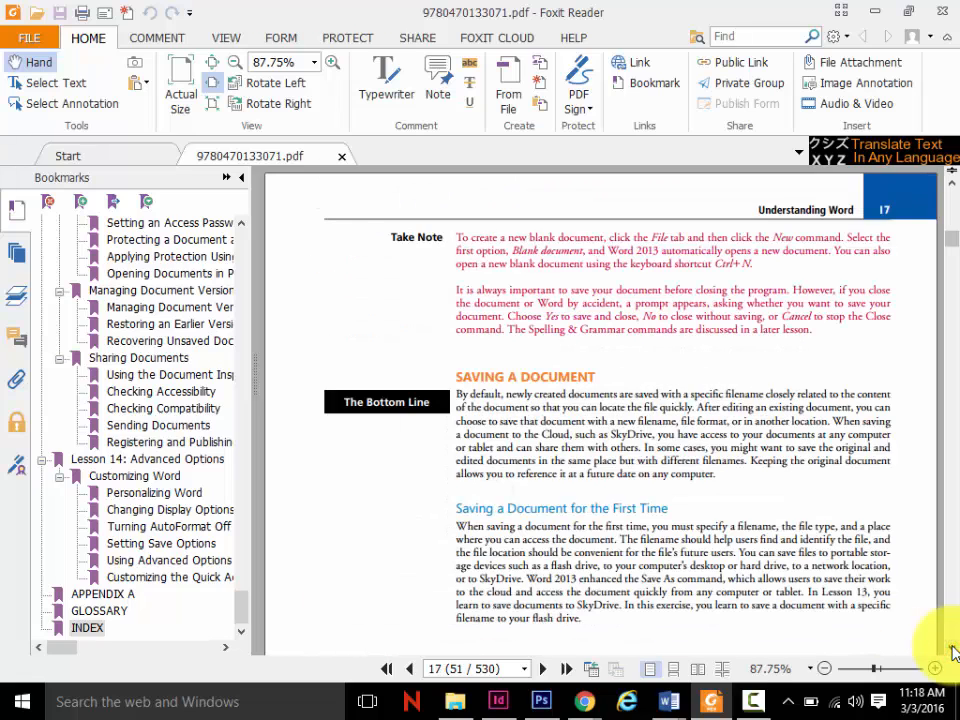
scroll(953, 652, "down", 3)
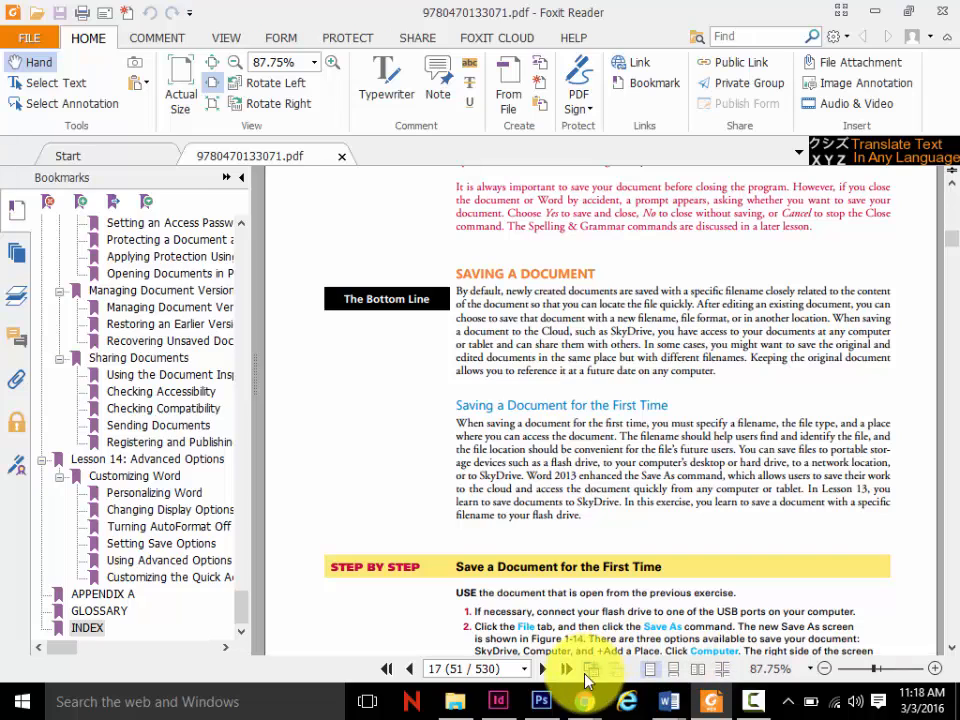
mouse_move(668, 708)
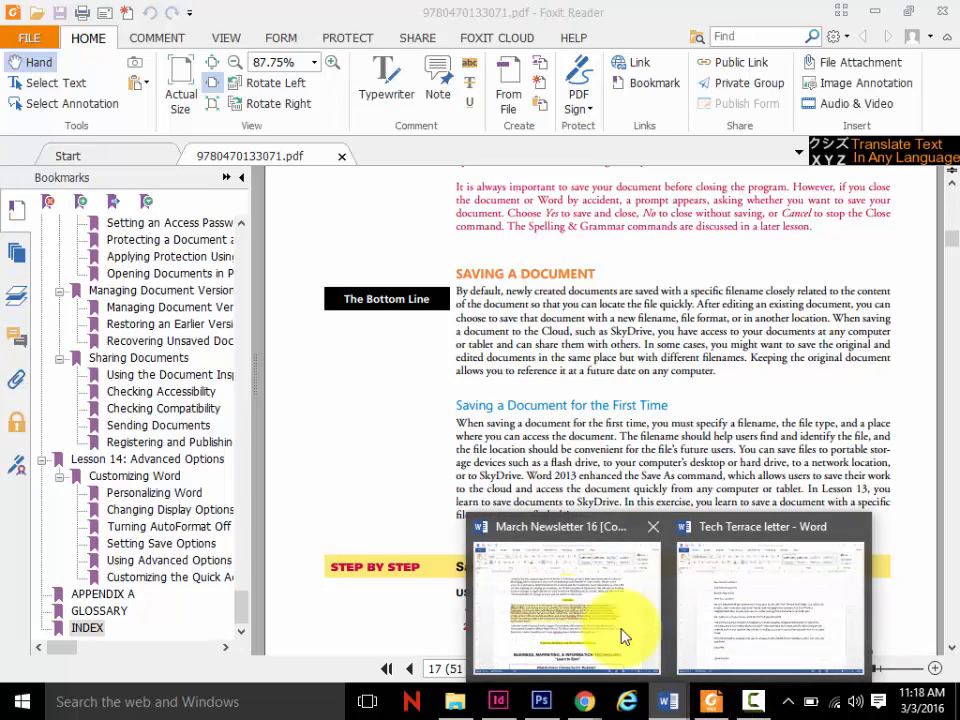
left_click(712, 615)
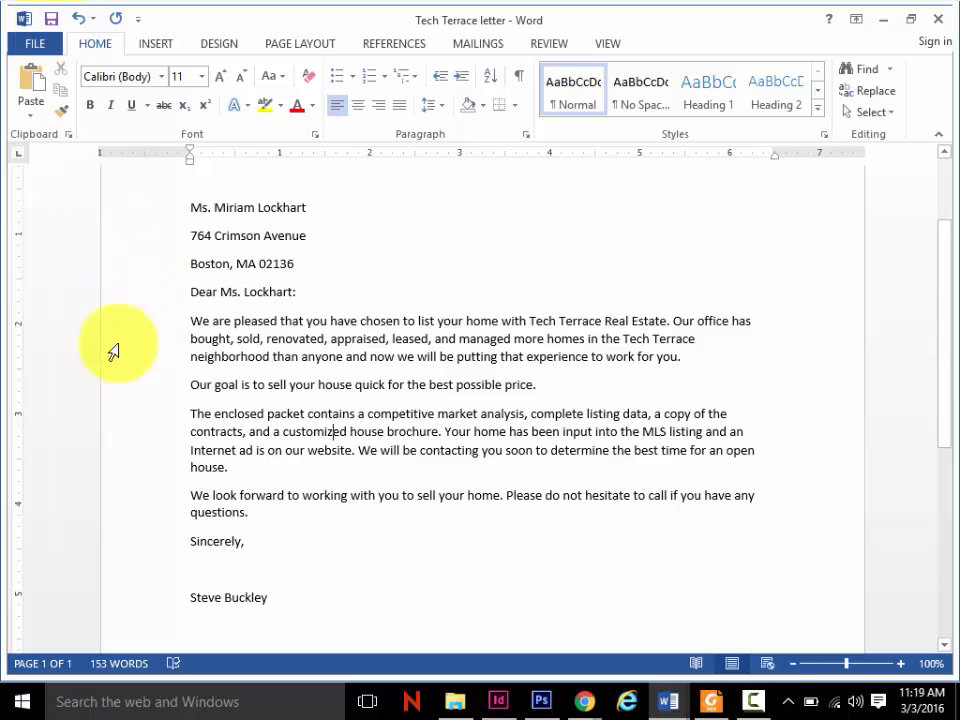
- Switch to Foxit Reader and read the exercises on saving a document for the first time and in a folder, through Figure 1-15
left_click(711, 700)
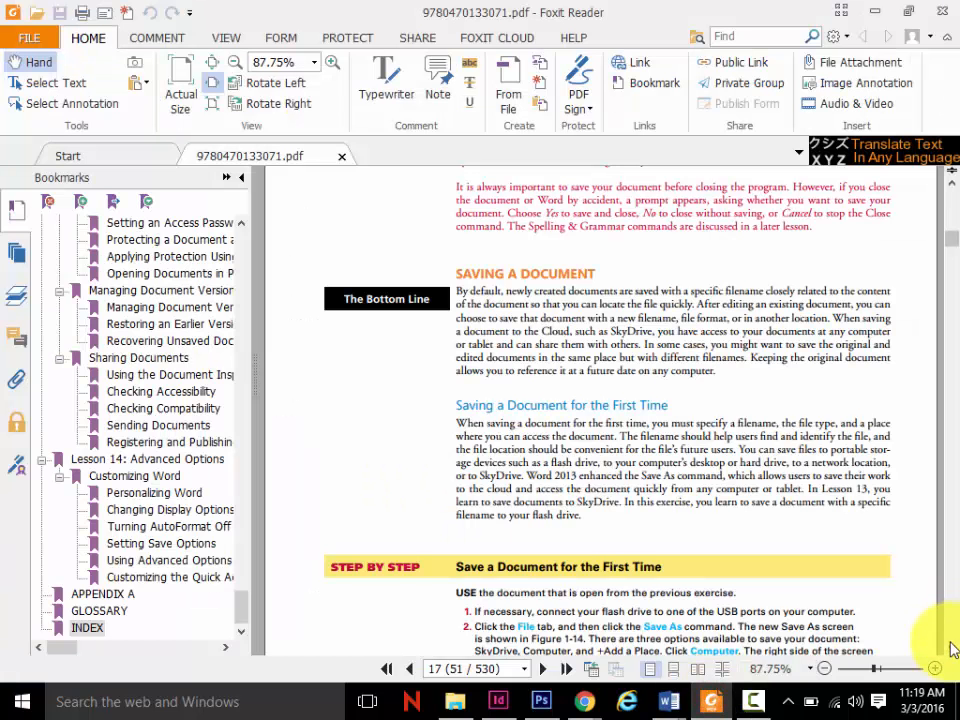
scroll(952, 648, "down", 5)
scroll(952, 648, "down", 6)
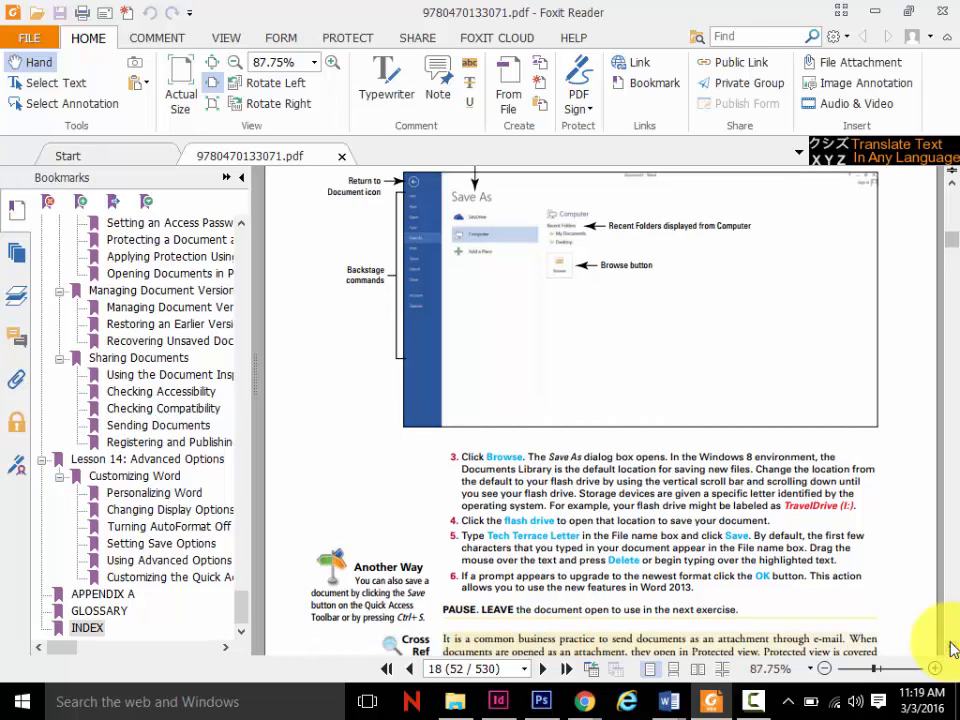
scroll(952, 648, "down", 3)
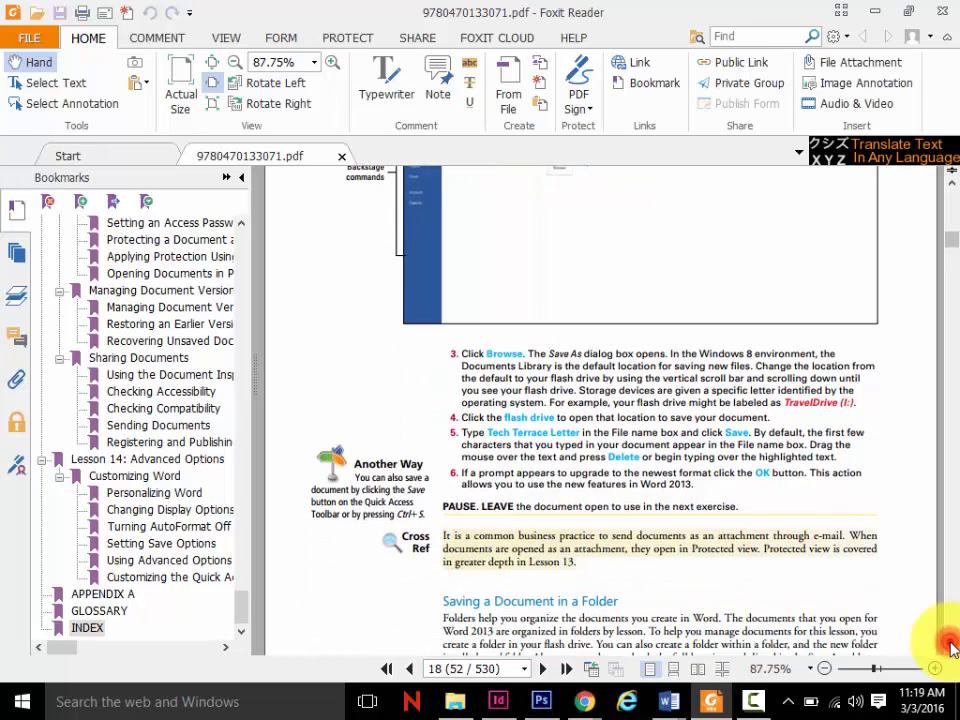
scroll(952, 648, "down", 8)
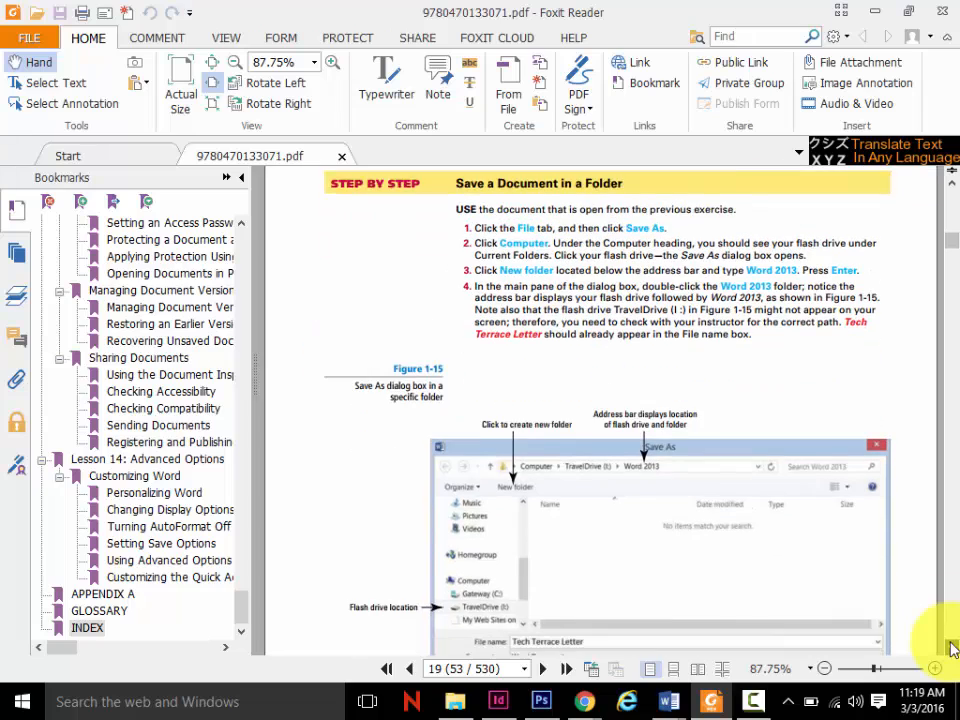
scroll(952, 648, "down", 4)
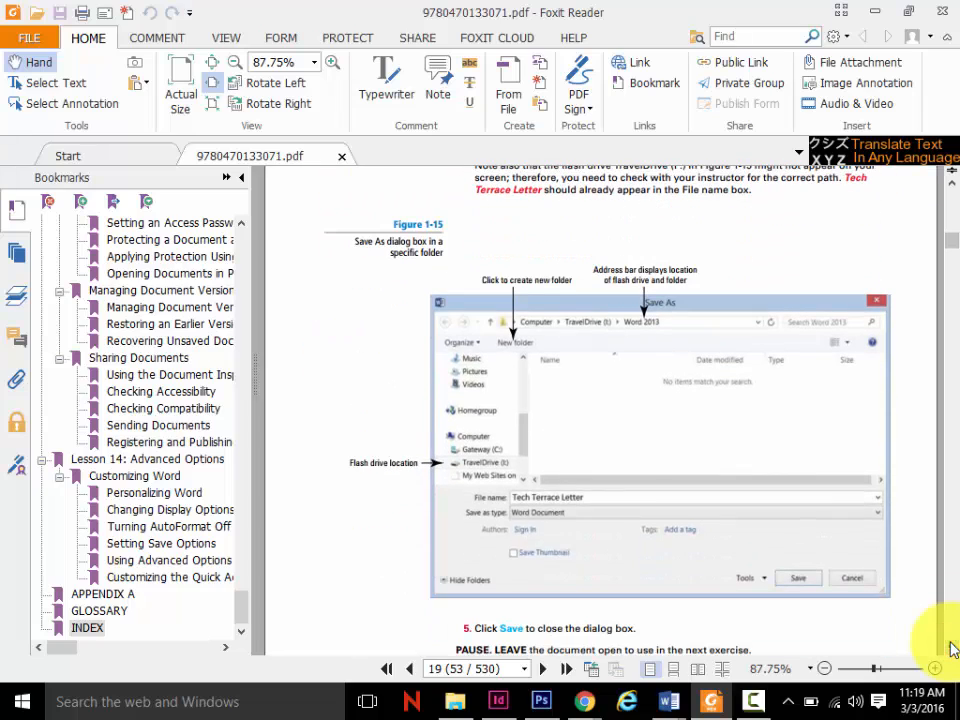
scroll(952, 648, "down", 2)
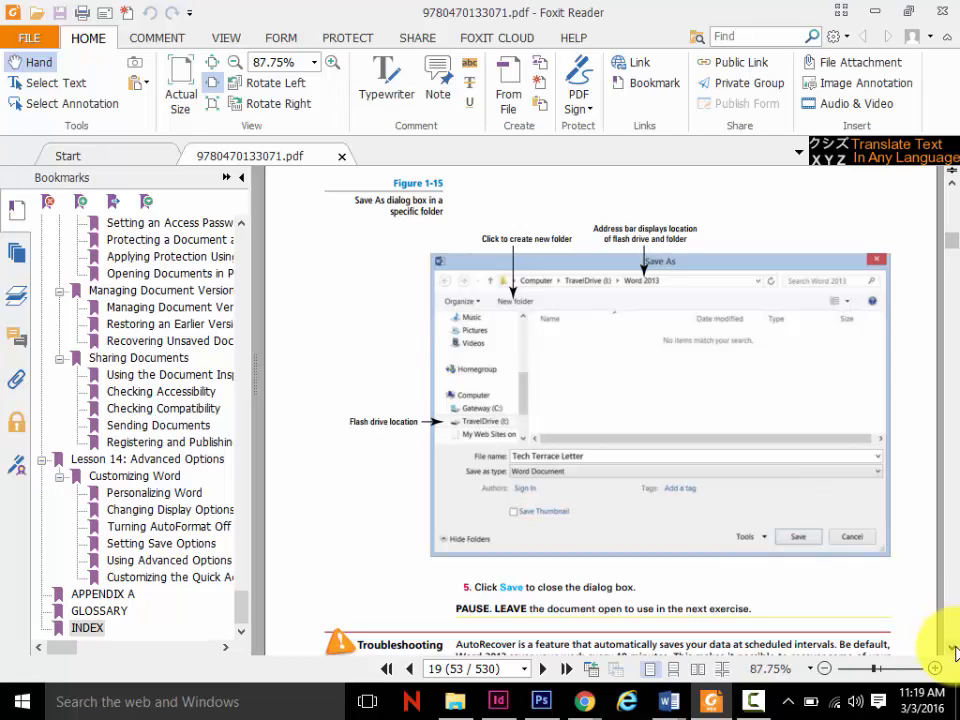
- Read the exercise on saving a document with a different name and the file extensions section through the Table 1-1 file types
scroll(953, 650, "down", 10)
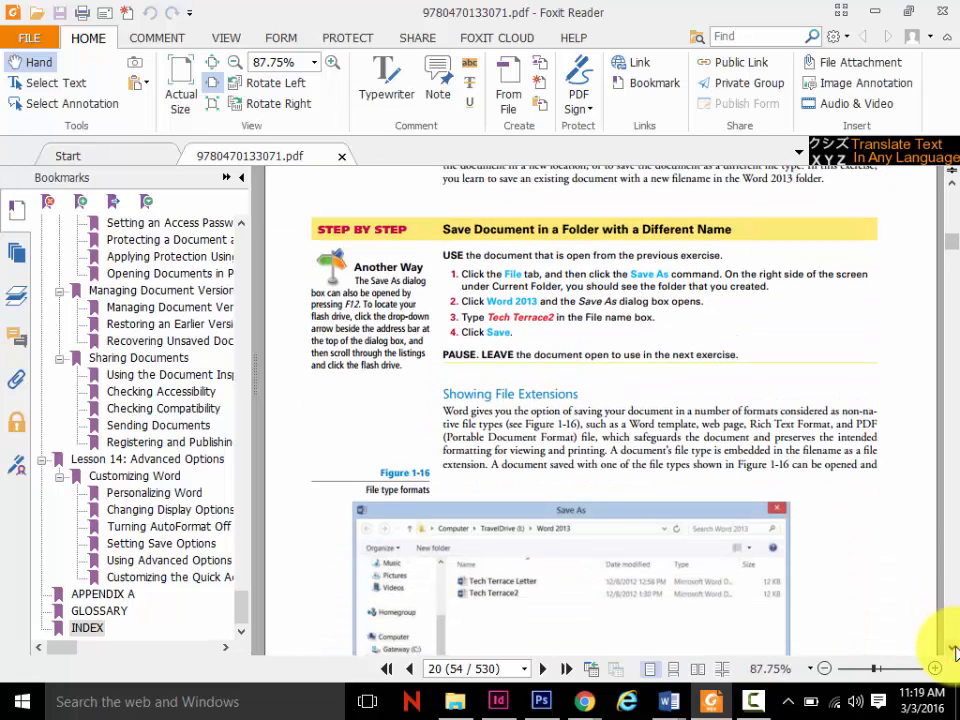
scroll(953, 650, "down", 5)
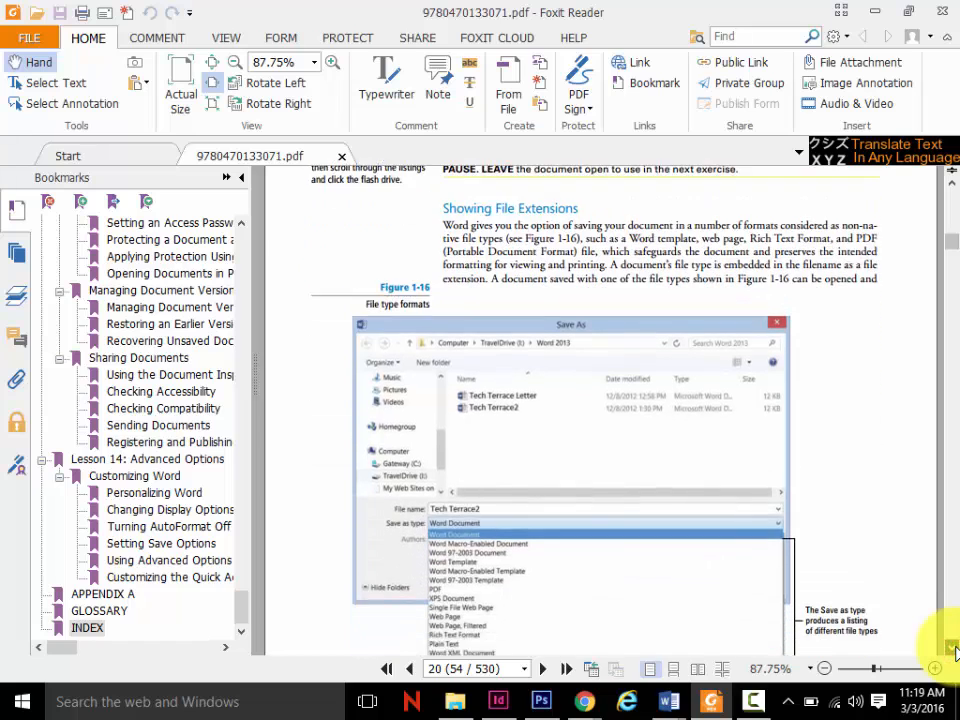
scroll(953, 650, "down", 8)
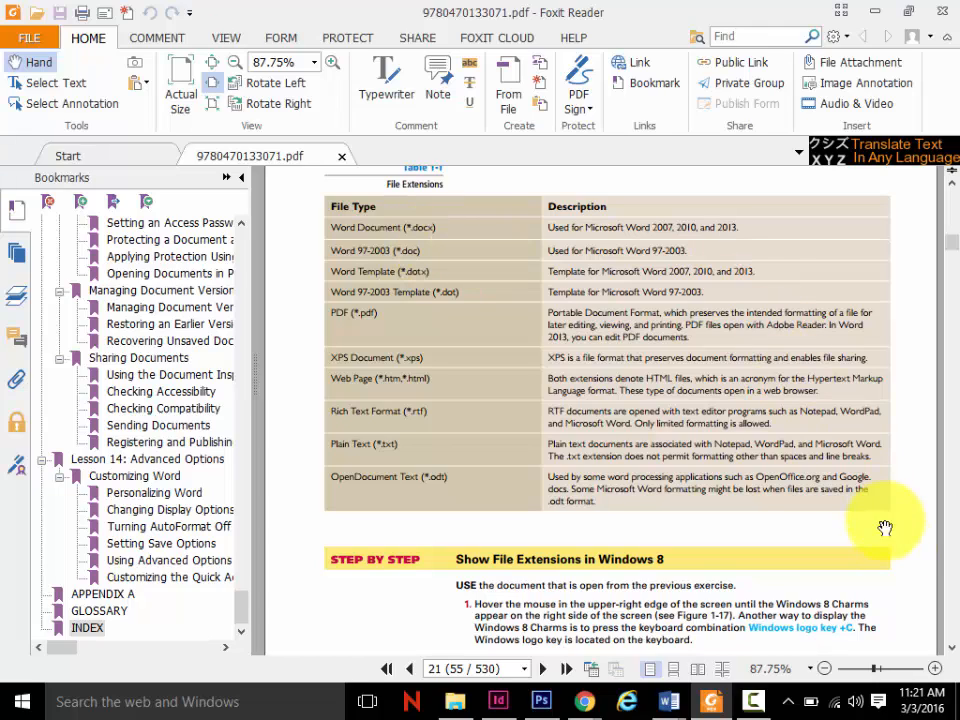
- Read the textbook exercises from Show File Extensions in Windows 8 through Export a Document to a PDF and Figure 1-19
left_click(953, 651)
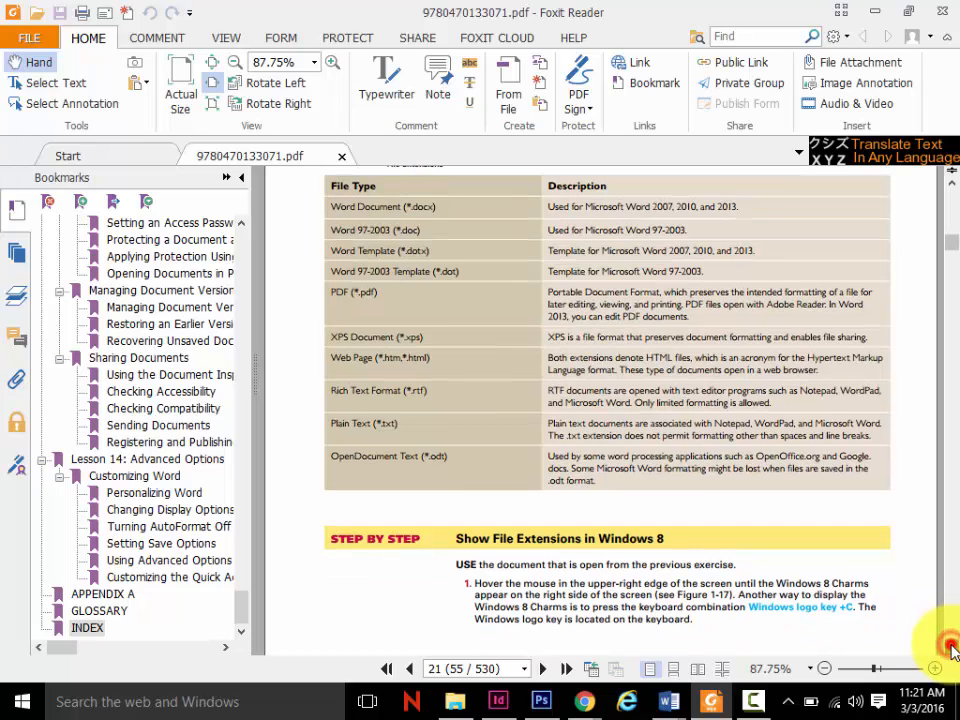
left_click(951, 648)
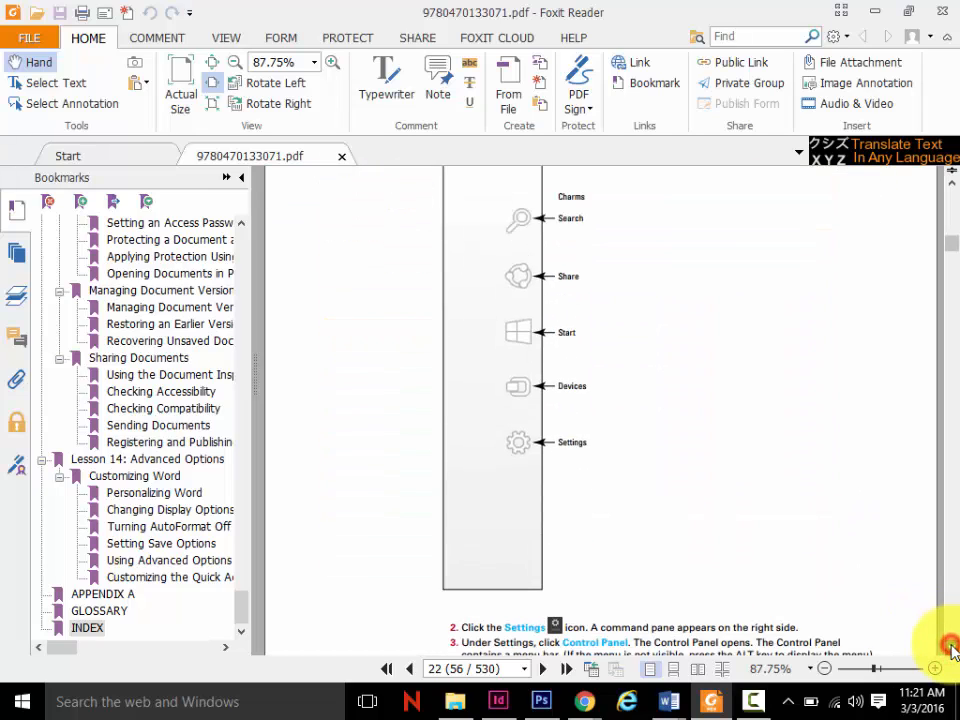
left_click(950, 640)
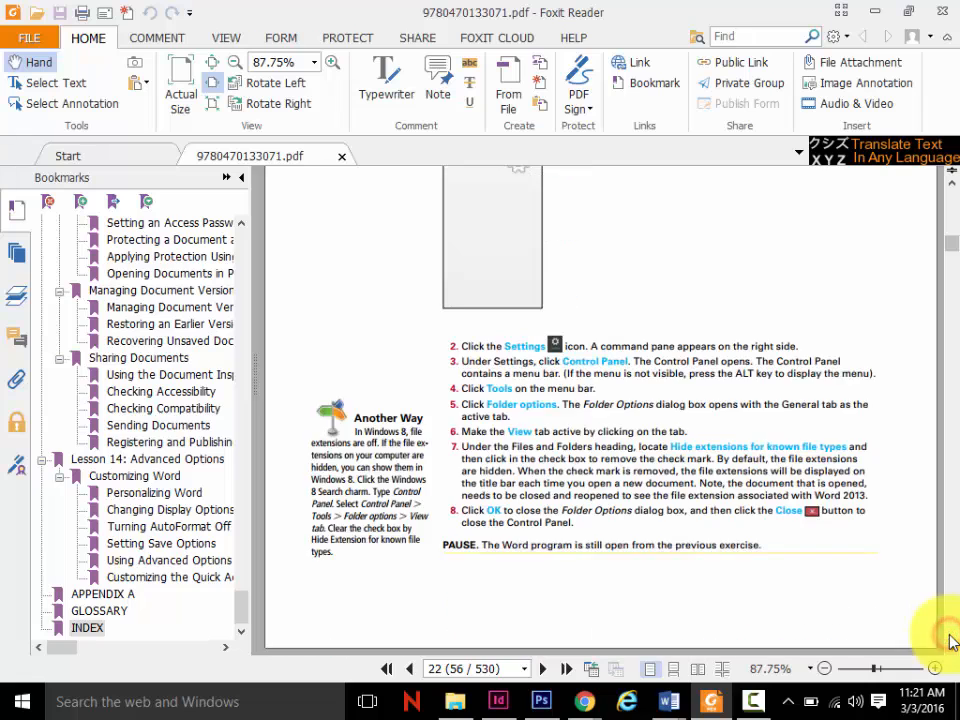
left_click(950, 640)
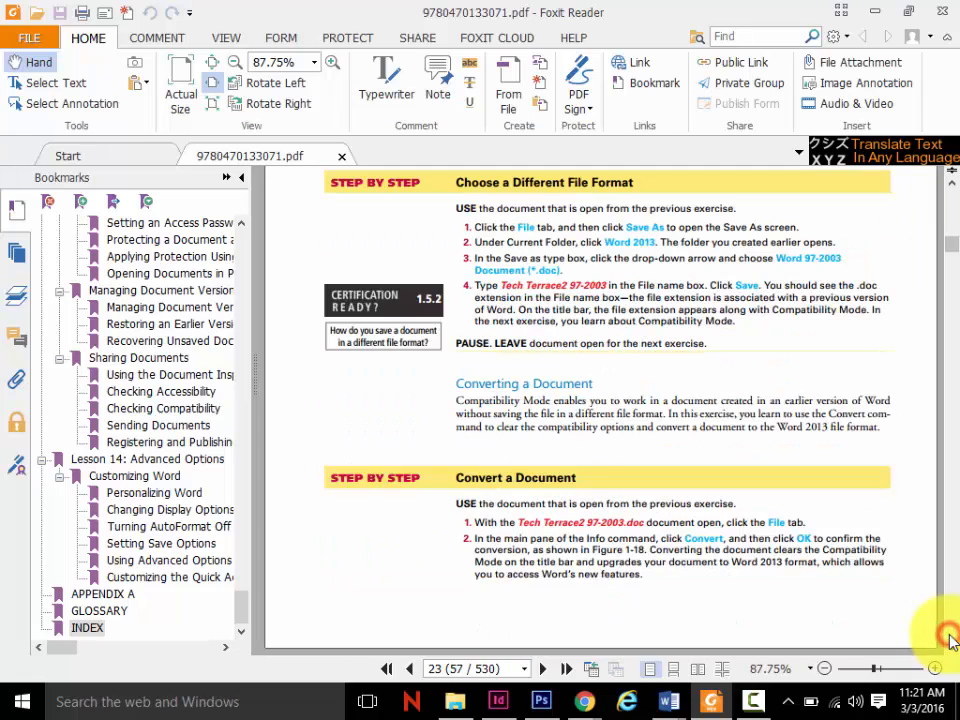
left_click(950, 640)
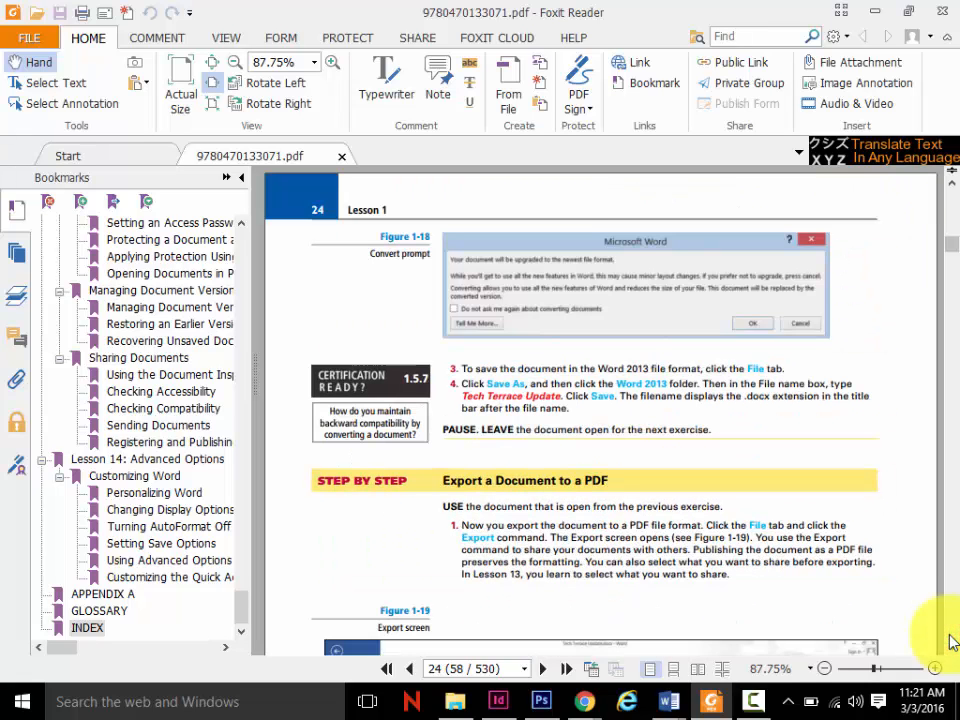
left_click(950, 642)
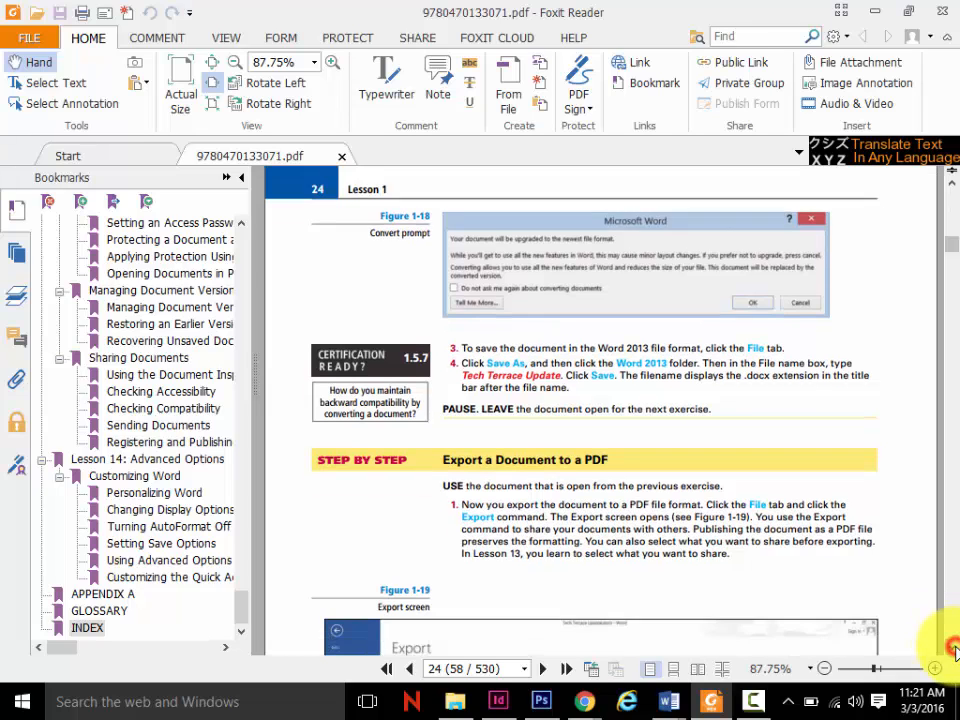
left_click(950, 642)
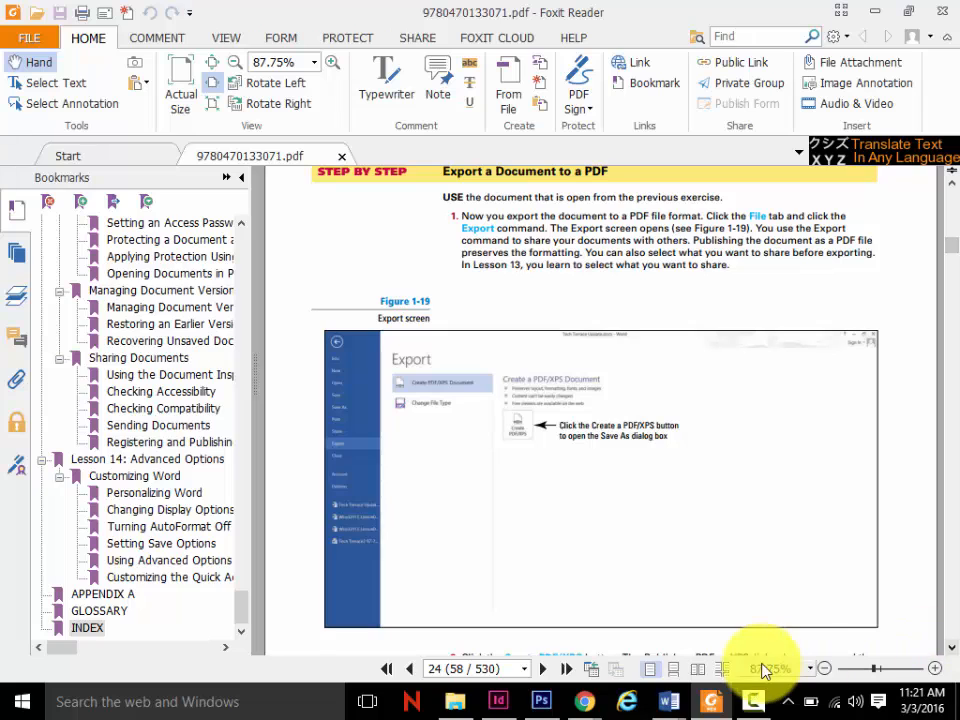
- Switch to the Tech Terrace letter in Word and show the export options for creating a PDF/XPS document
left_click(664, 700)
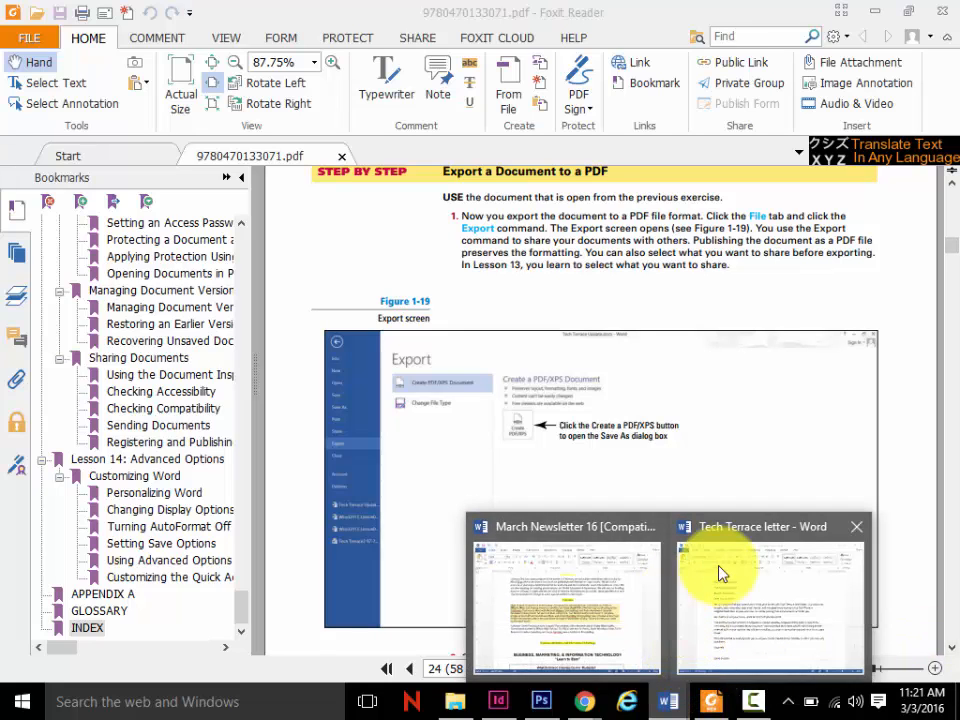
left_click(755, 536)
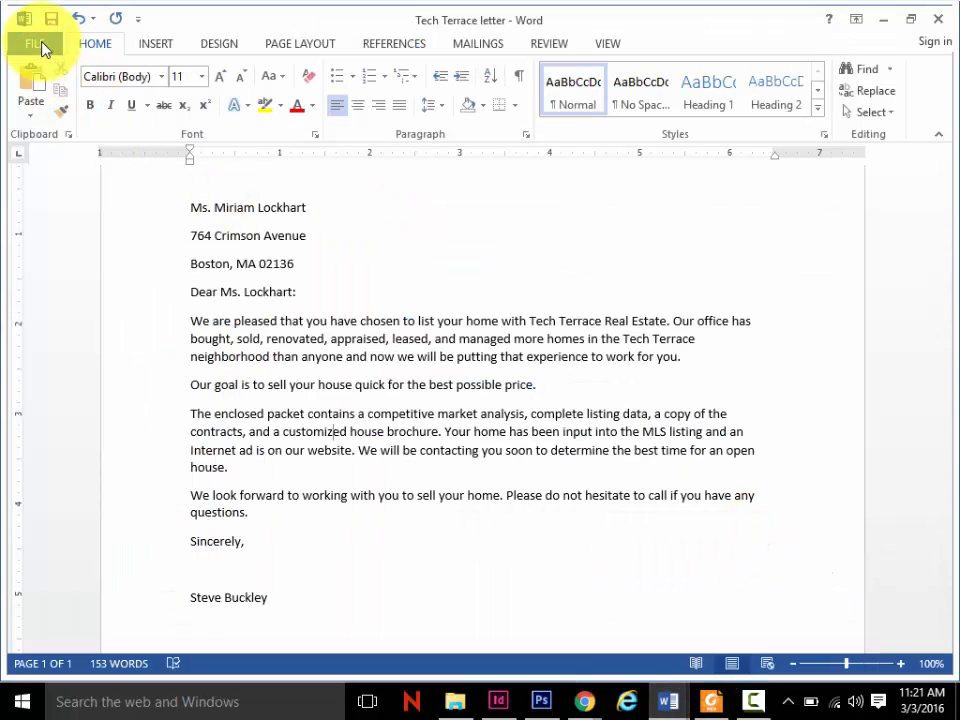
left_click(42, 45)
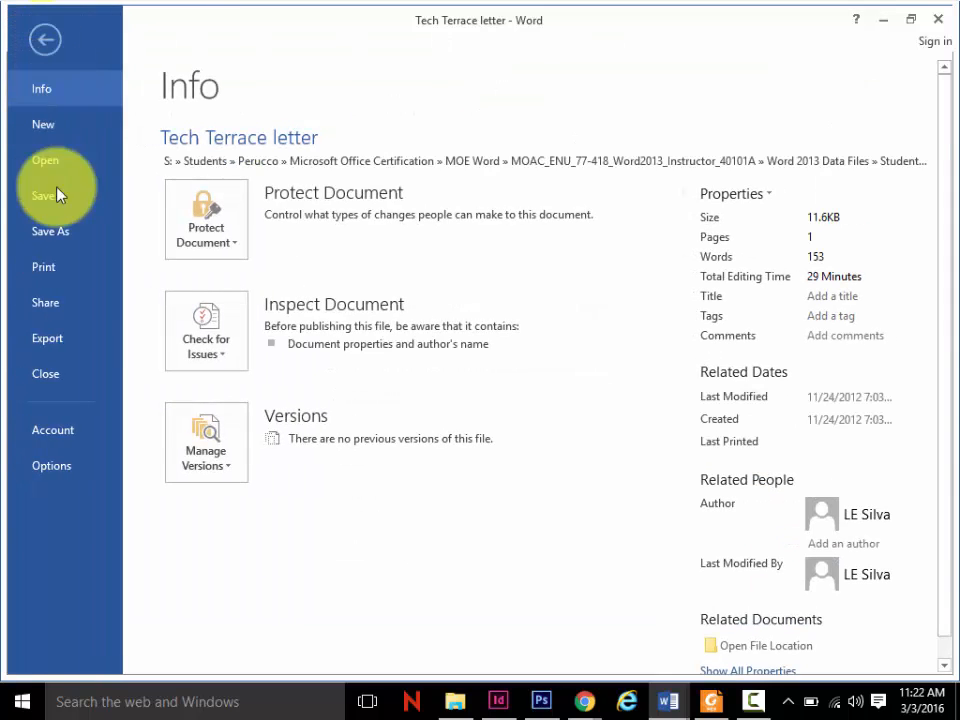
left_click(68, 334)
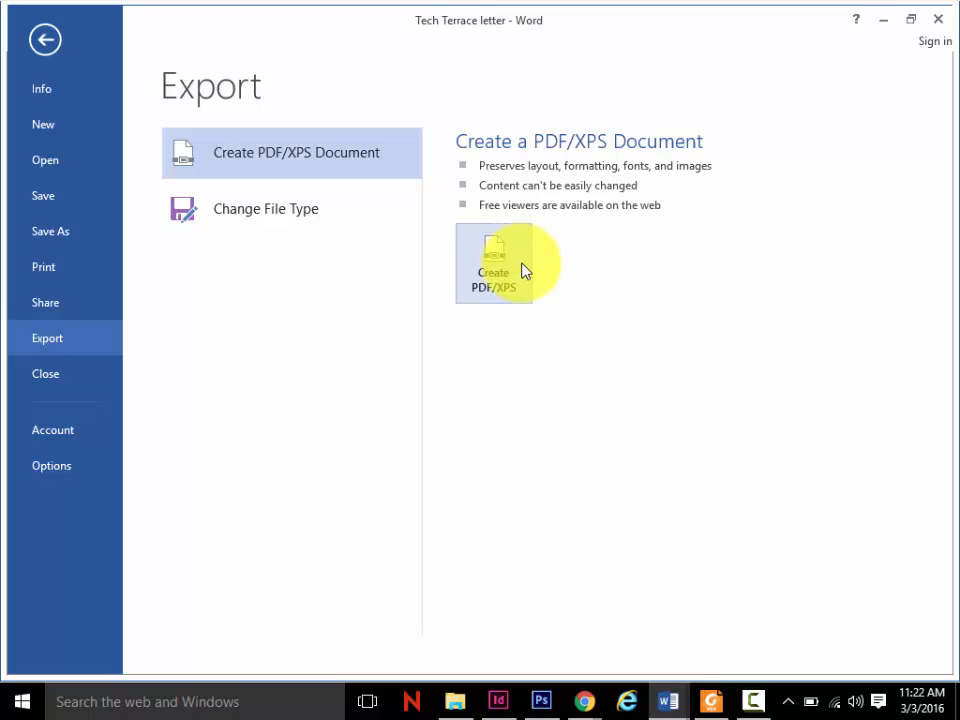
- Look through the available printers in the letter's print settings for the Adobe PDF option, and return to the letter
left_click(50, 272)
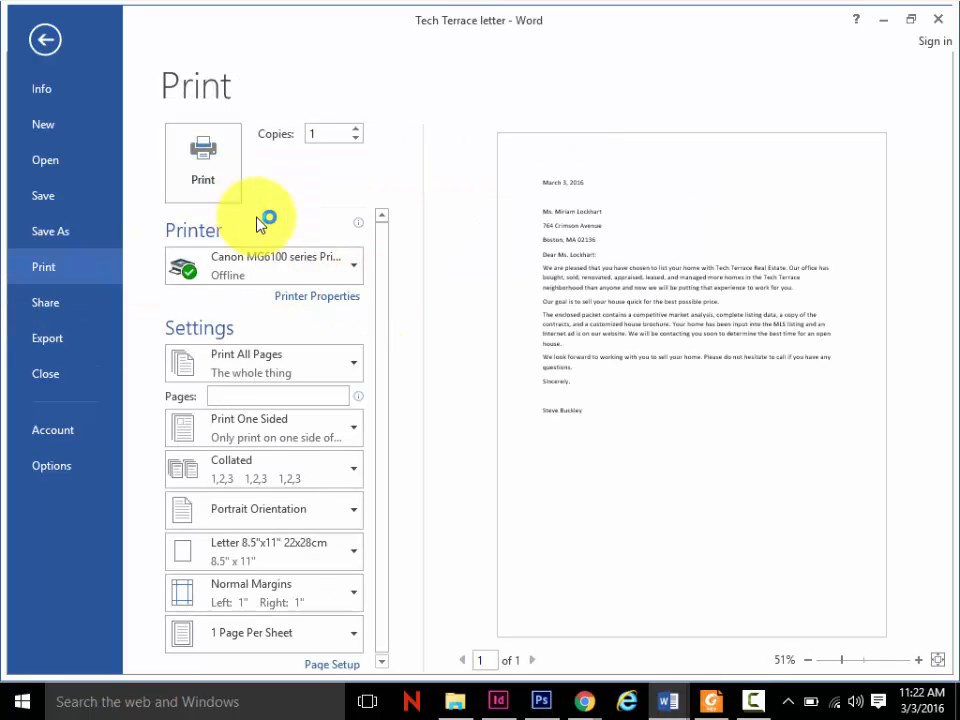
left_click(356, 267)
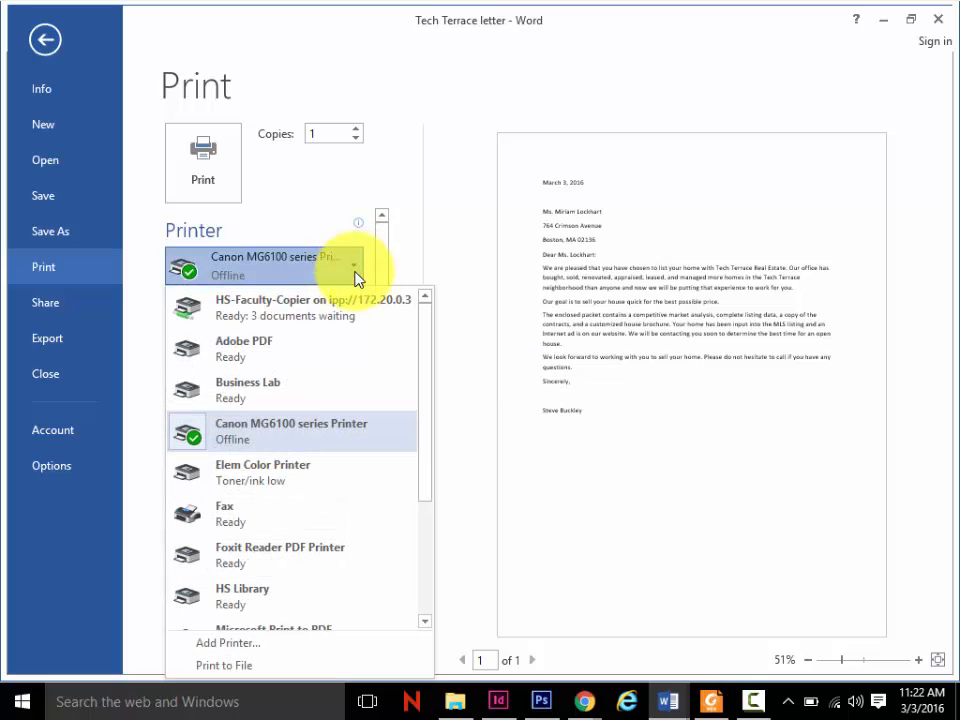
mouse_move(336, 364)
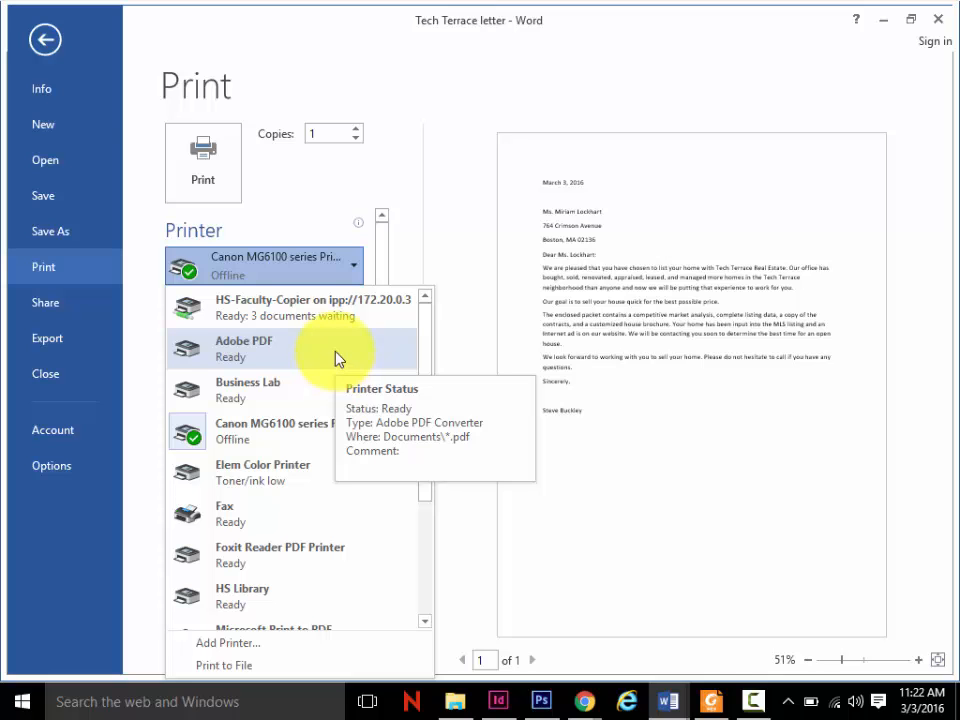
left_click(40, 39)
left_click(40, 39)
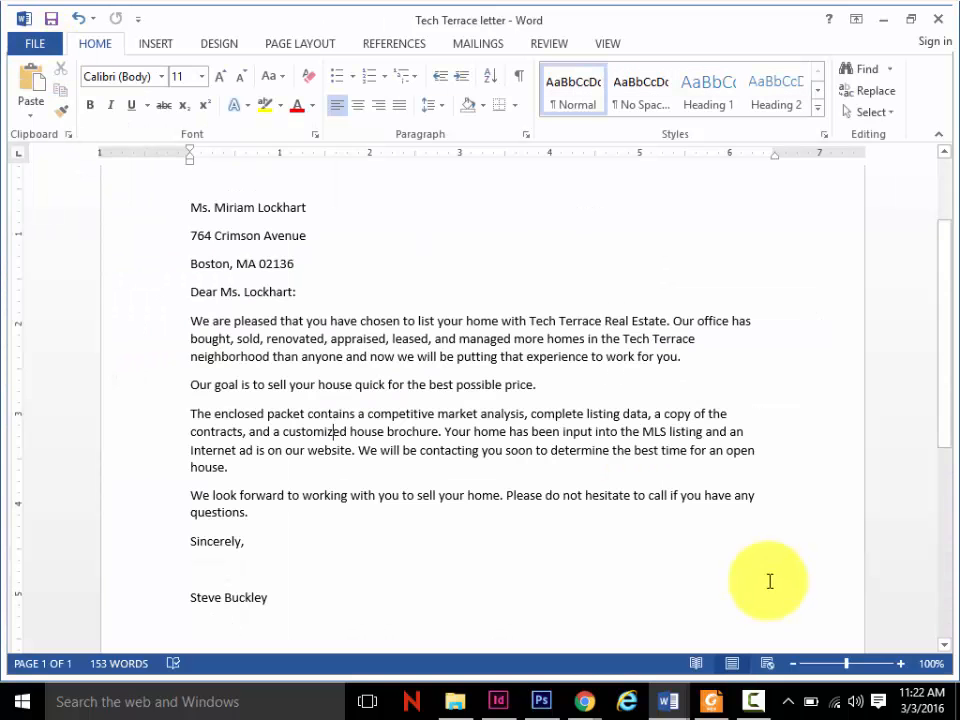
- Switch to Foxit Reader and read on from the PDF export exercise to the Working with Templates section on page 26
left_click(711, 701)
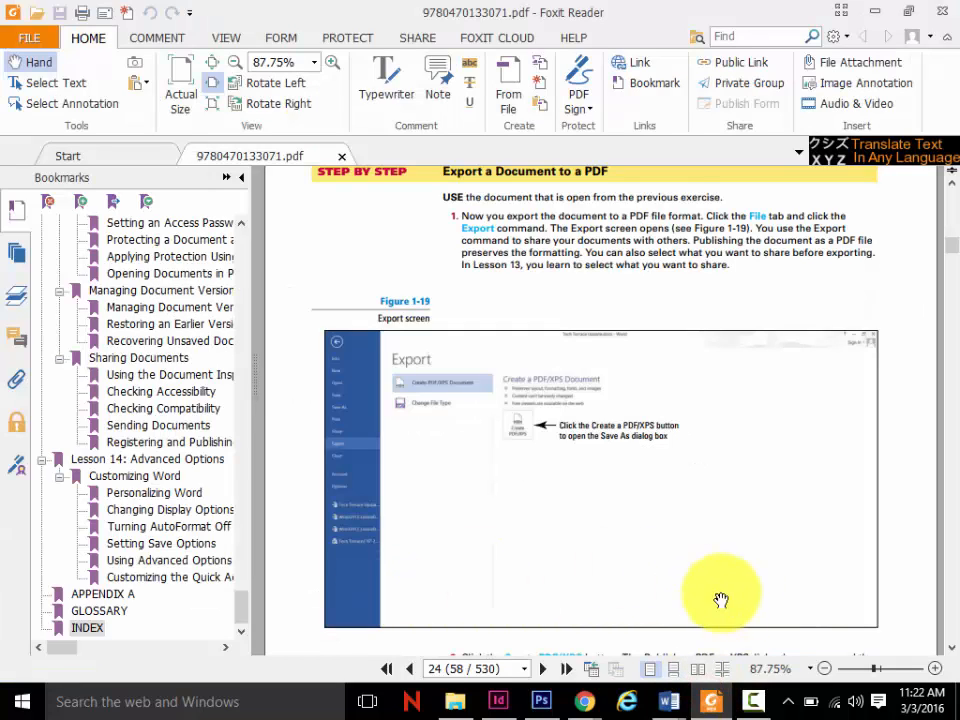
left_click(950, 645)
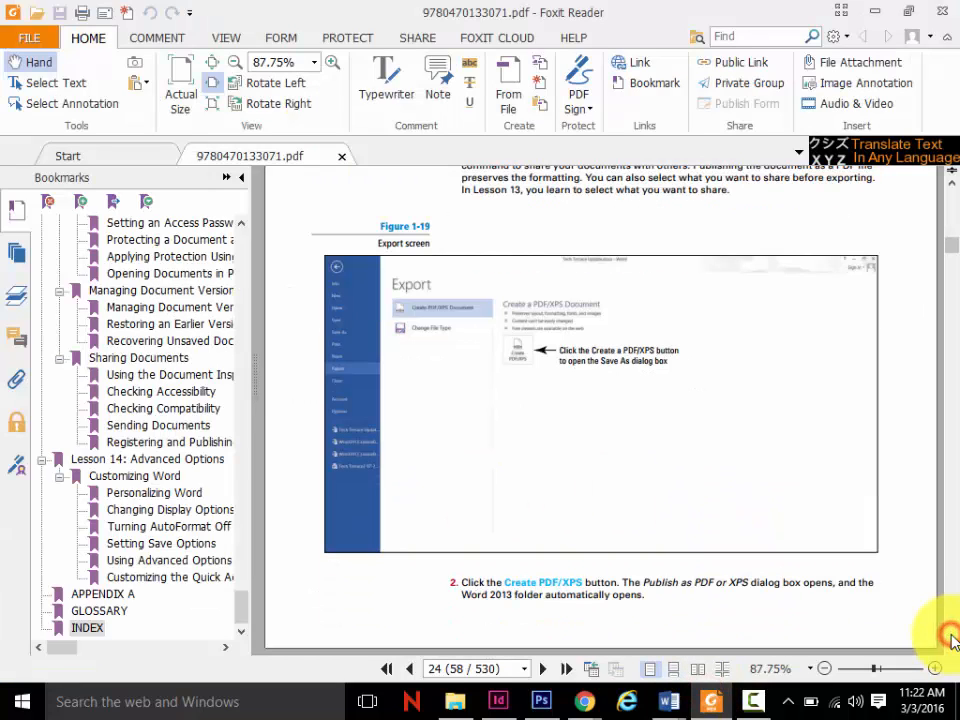
left_click(951, 637)
left_click(949, 636)
left_click(949, 636)
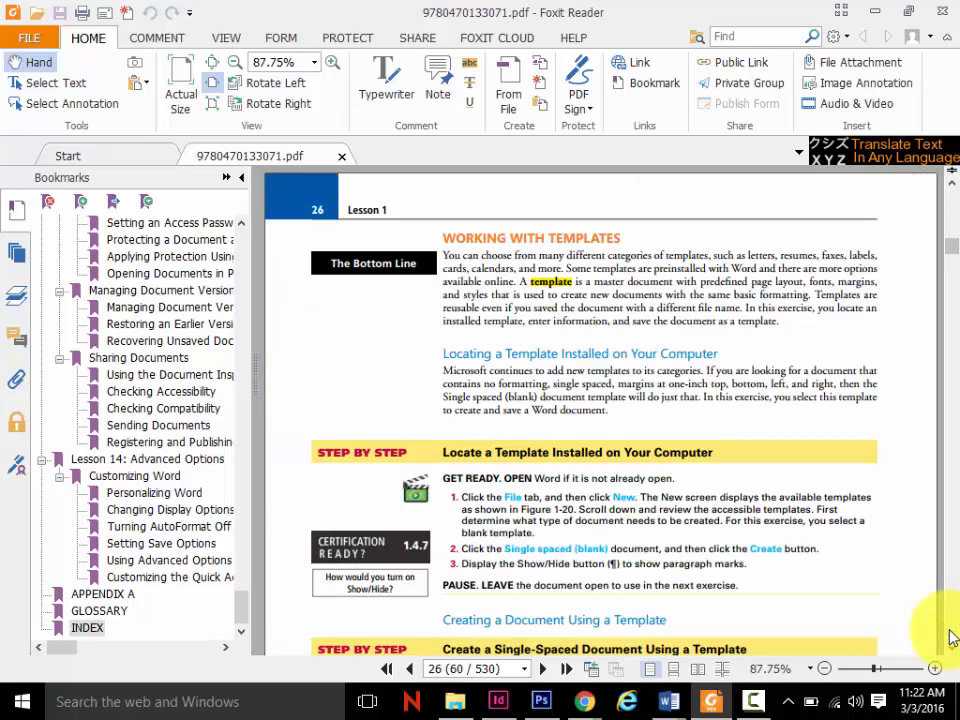
left_click(951, 643)
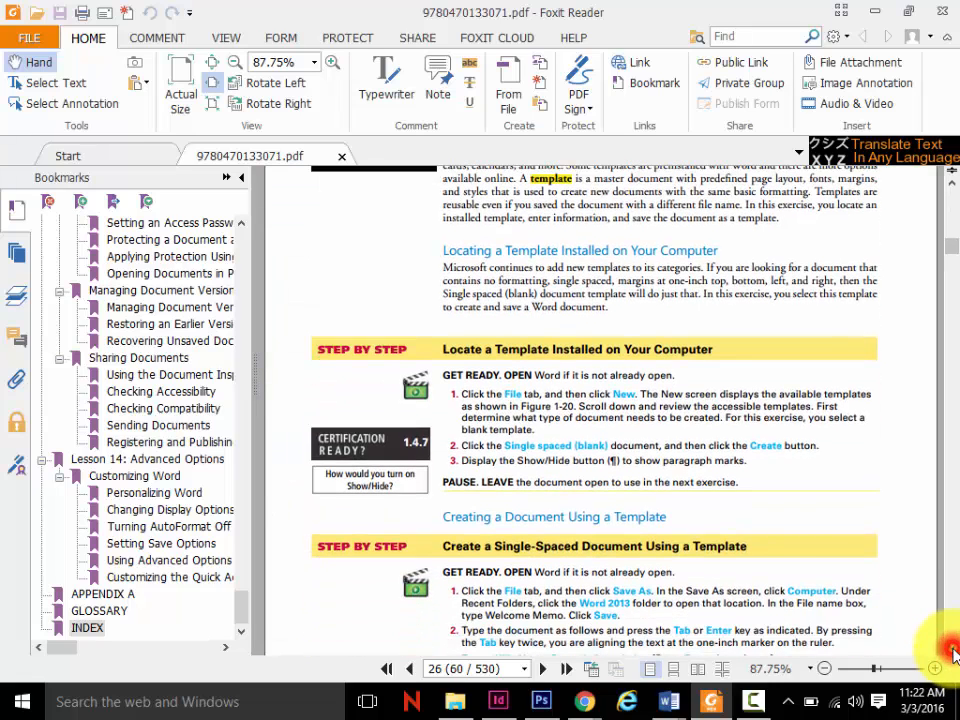
- Switch to Word and create a new document from the Sales invoice (Business Blue design) template in the Business category
mouse_move(669, 700)
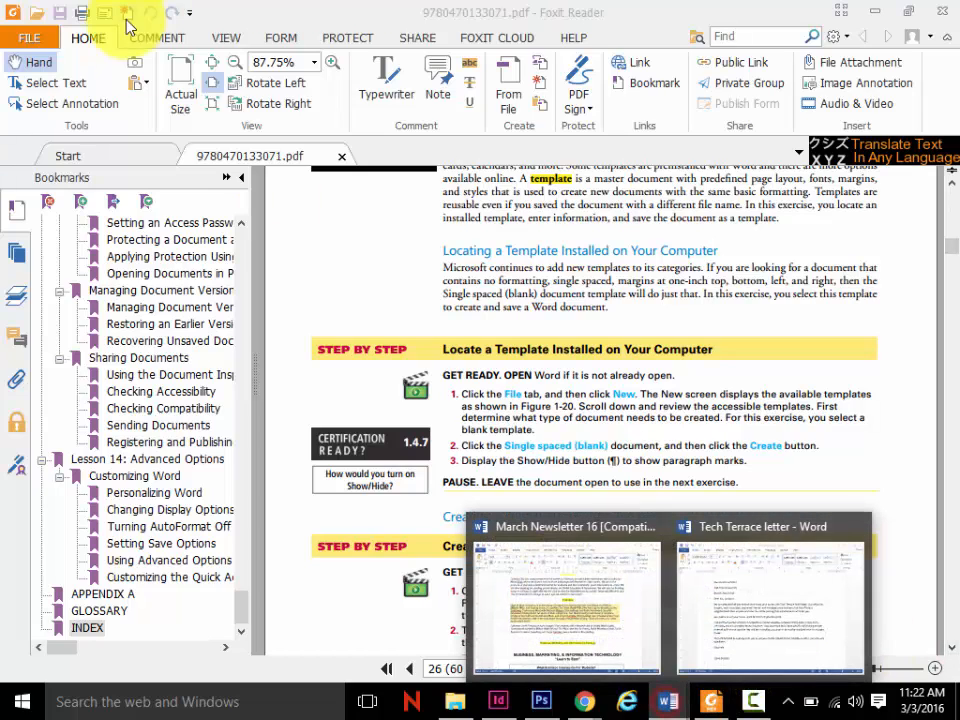
left_click(776, 556)
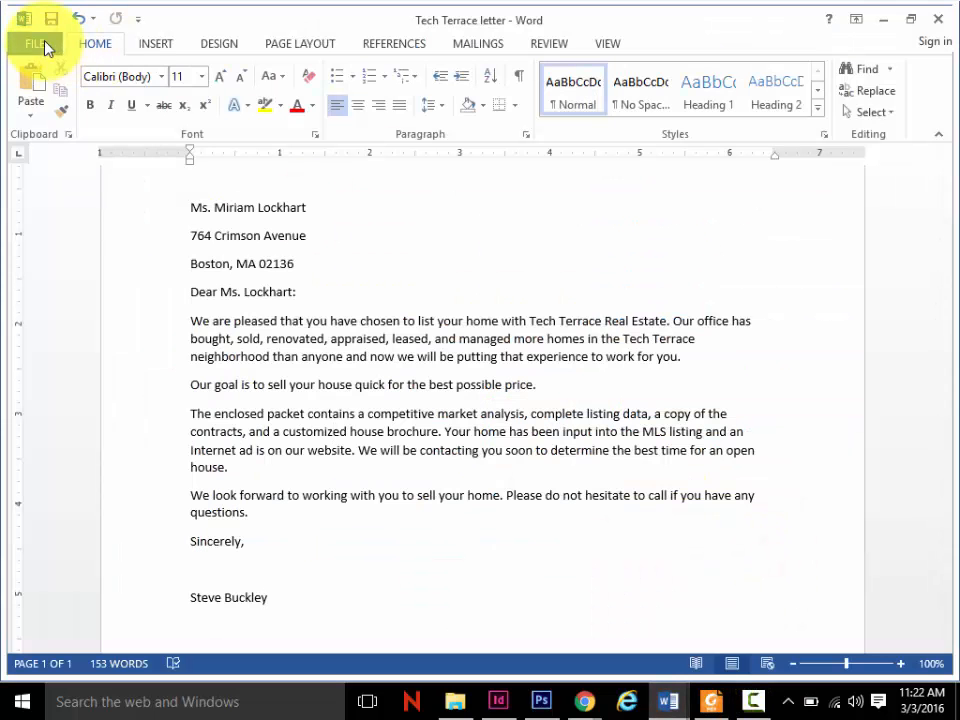
left_click(40, 45)
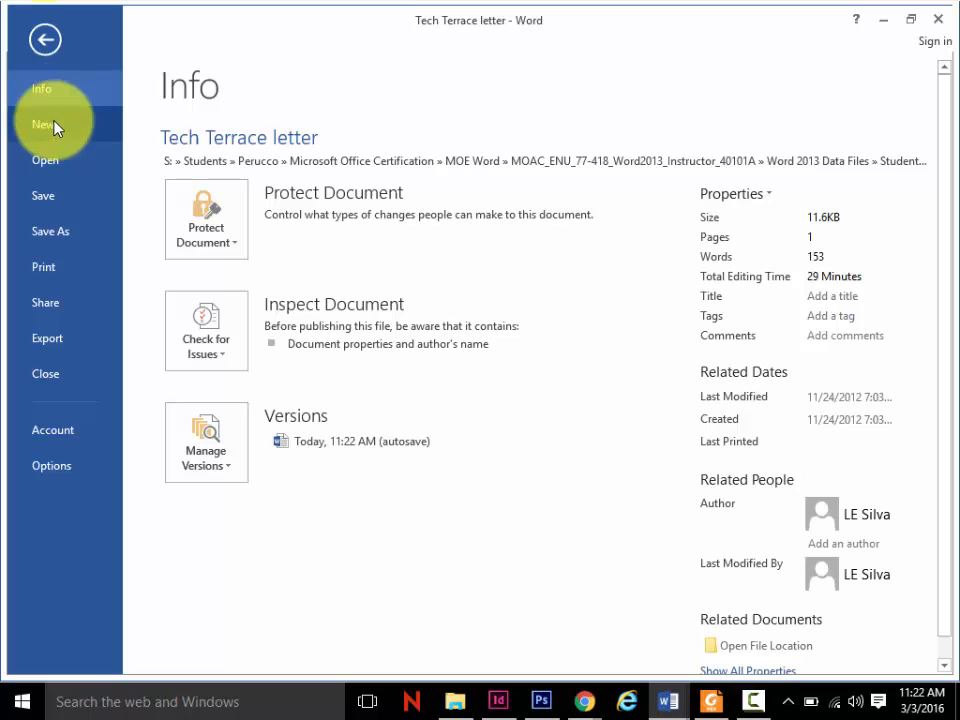
left_click(53, 124)
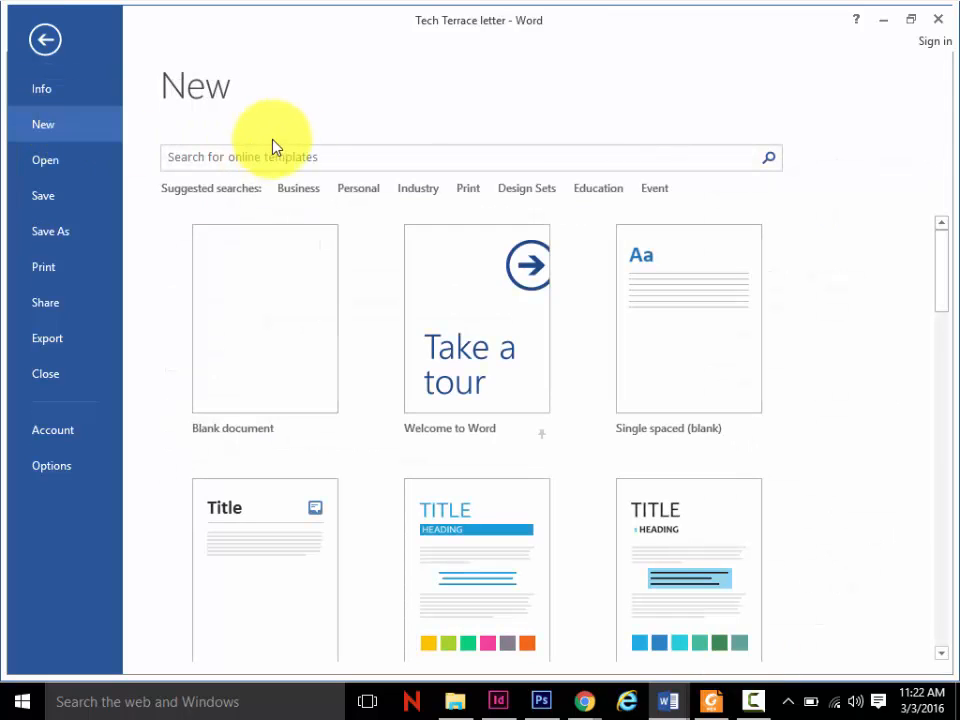
left_click(311, 201)
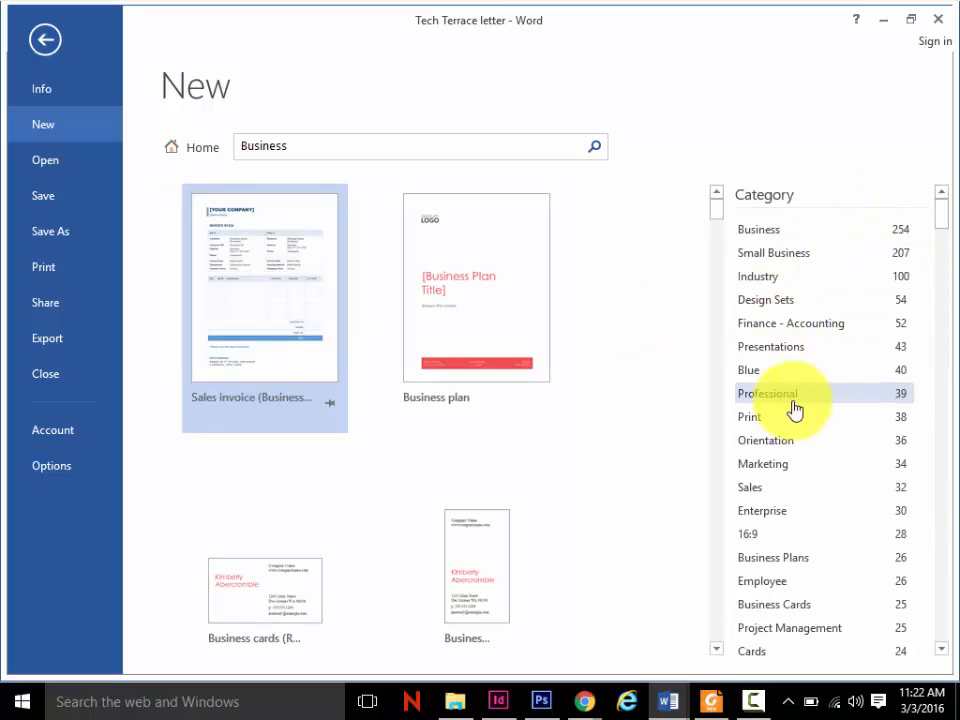
left_click(293, 312)
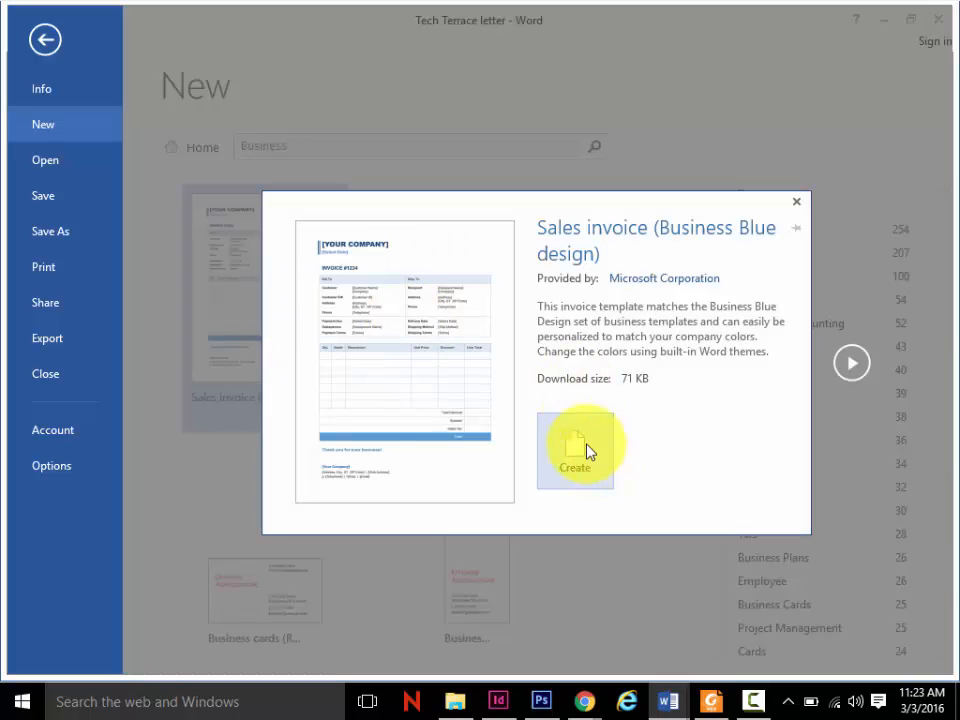
left_click(588, 450)
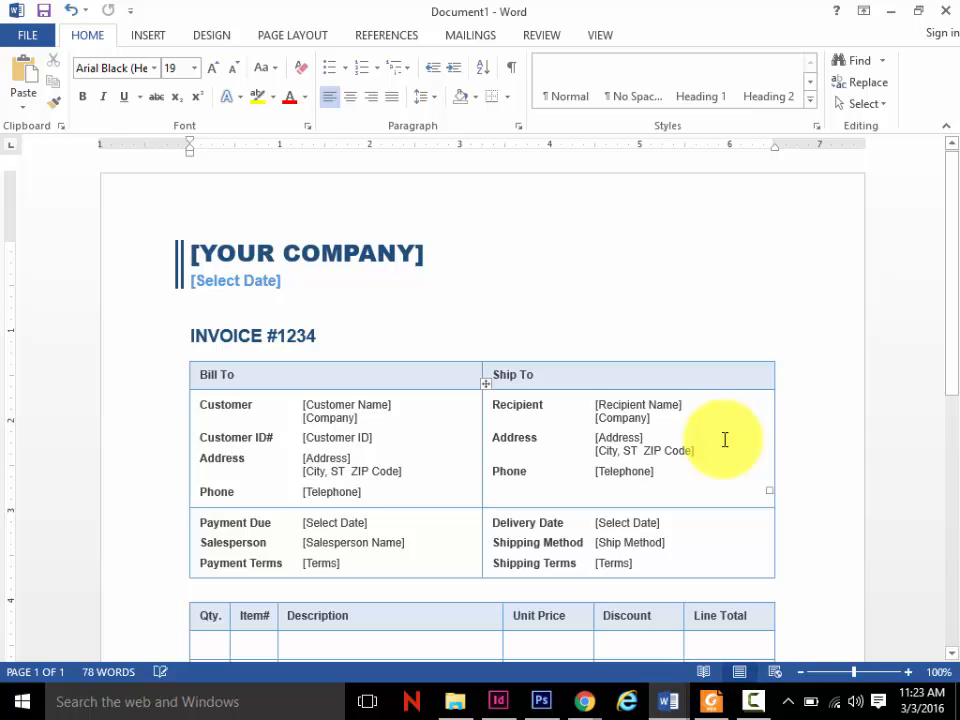
- Examine the invoice template's layout from the company heading and billing fields to the totals and footer
scroll(725, 440, "down", 7)
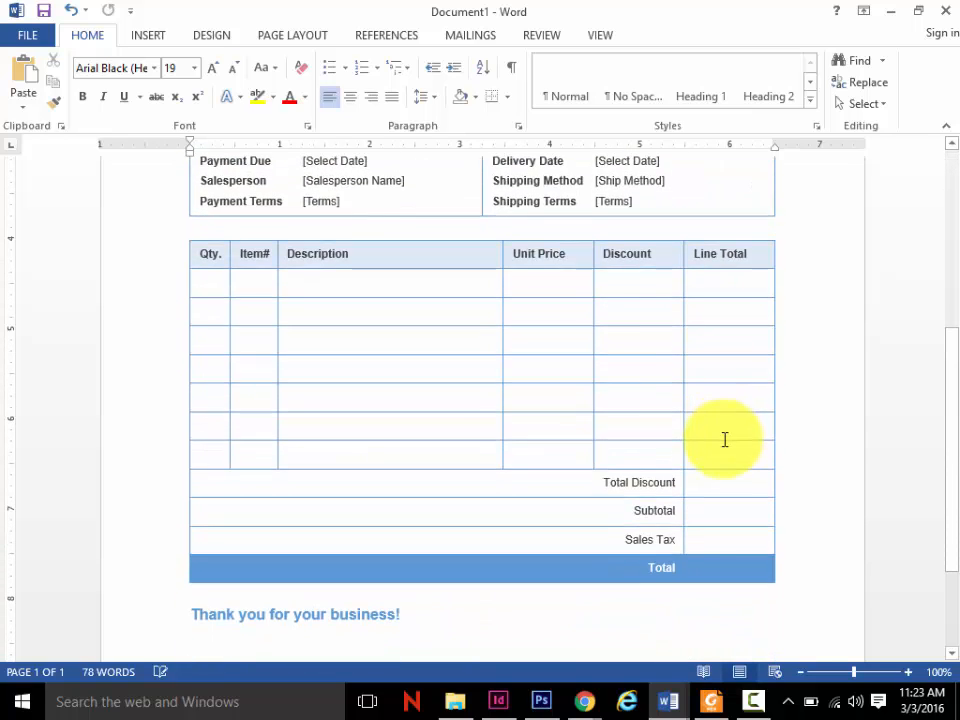
scroll(725, 440, "down", 3)
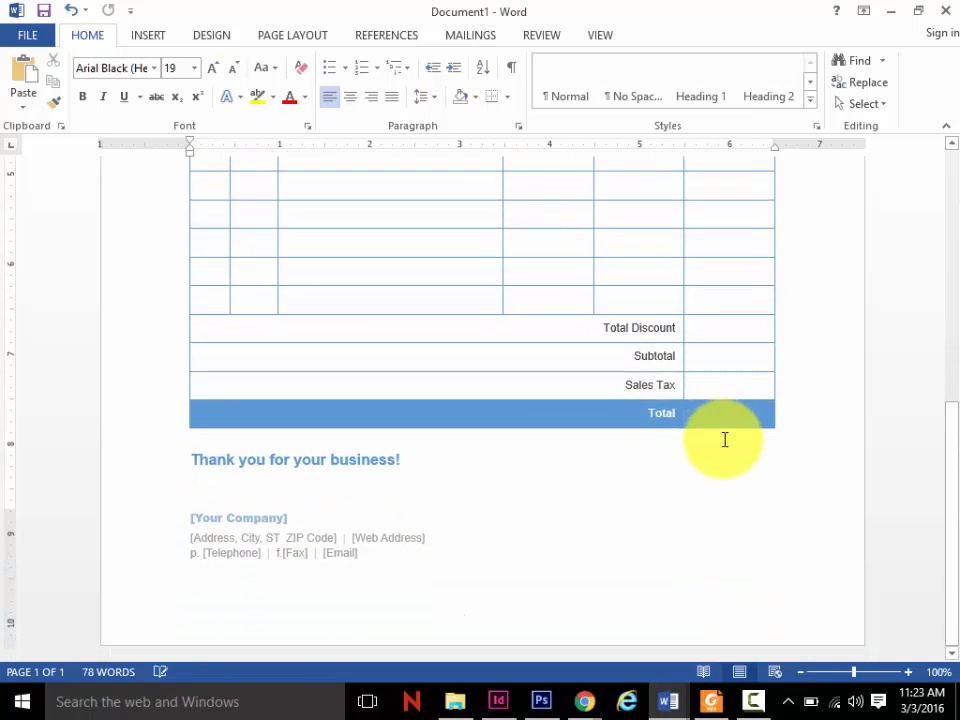
scroll(723, 438, "up", 4)
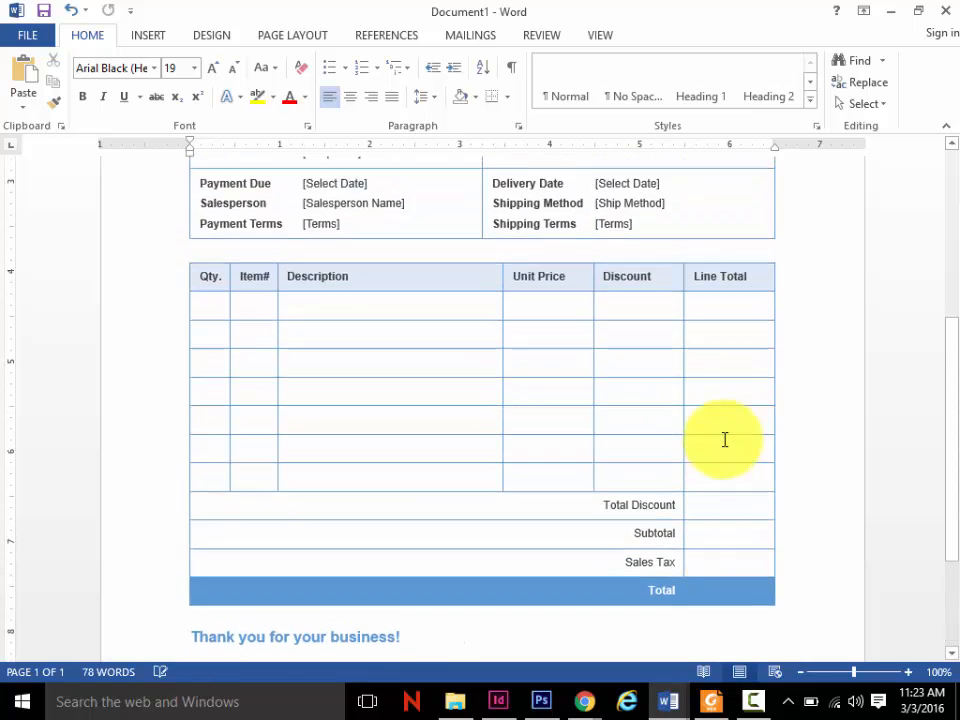
scroll(725, 440, "down", 4)
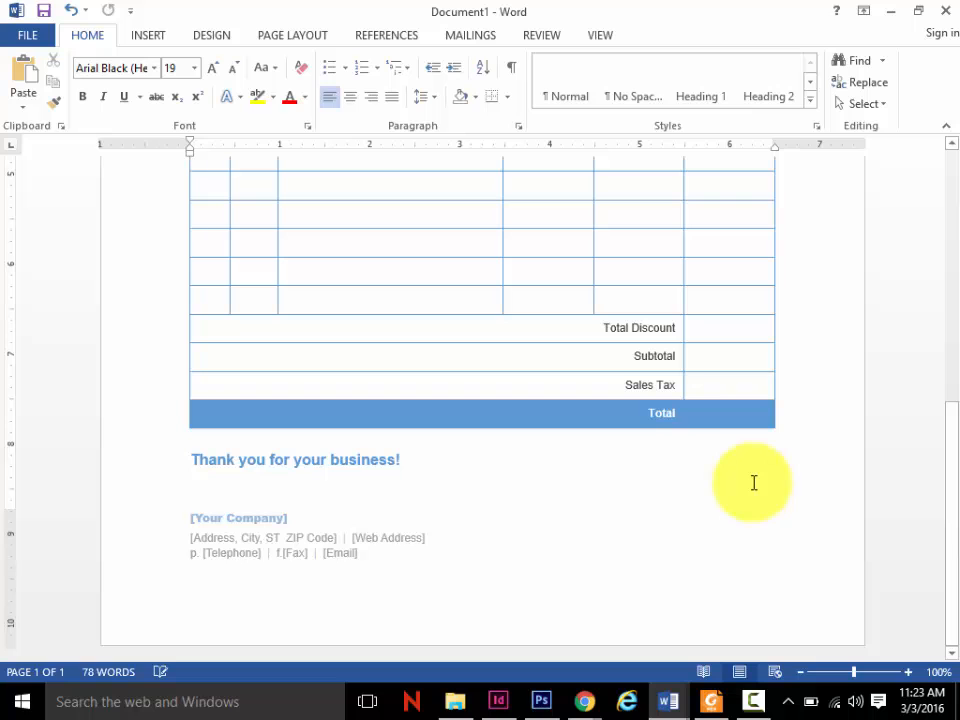
scroll(754, 483, "up", 5)
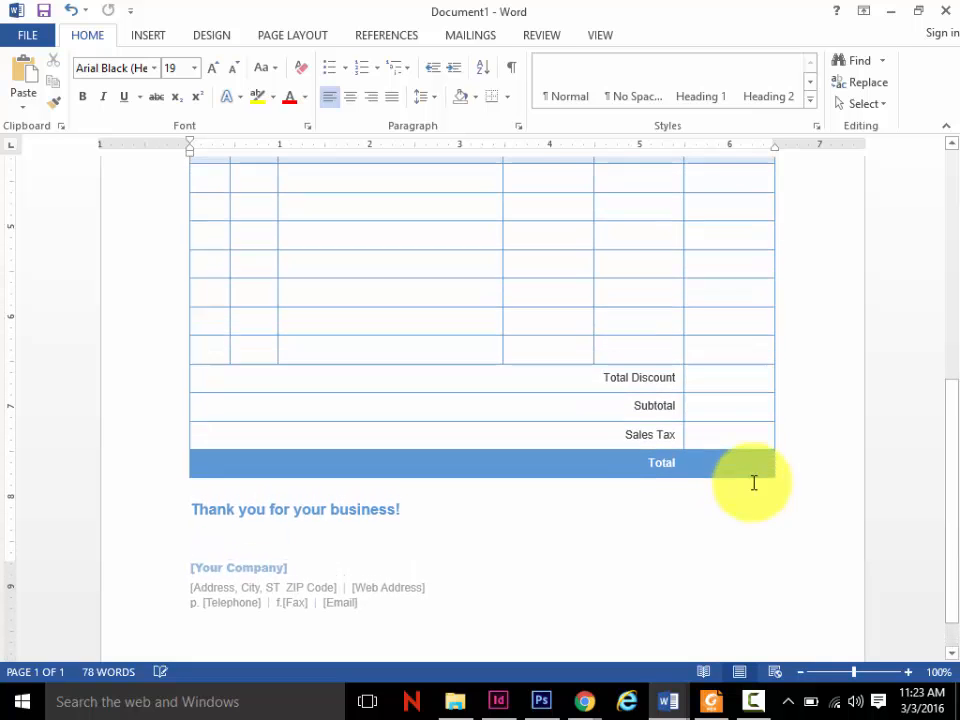
scroll(754, 483, "up", 6)
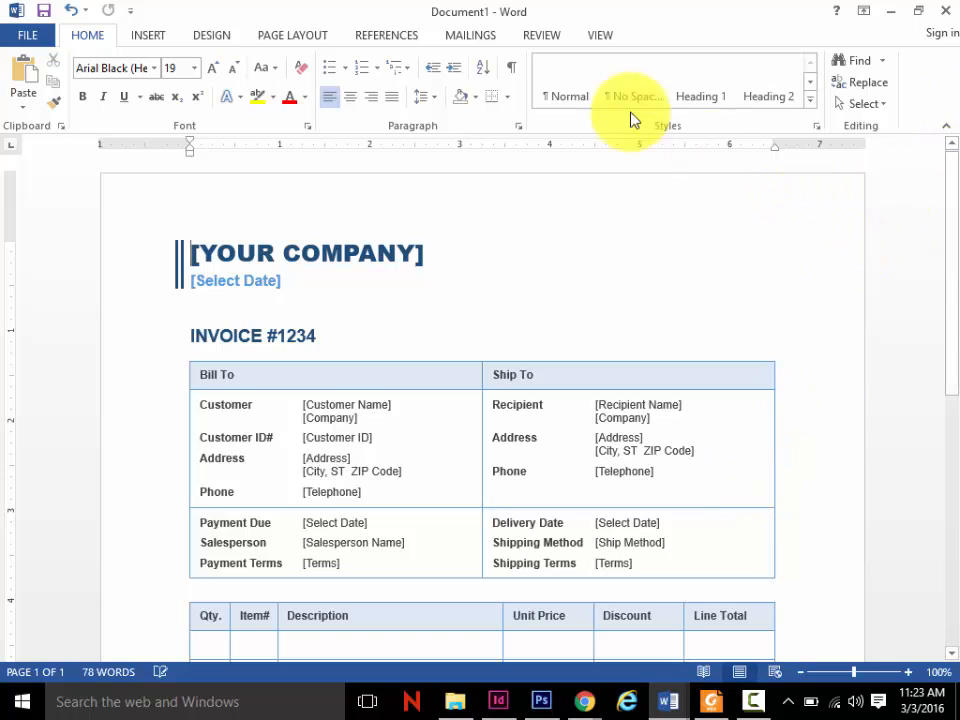
- Close the invoice document without saving it and return to the Tech Terrace letter
left_click(951, 12)
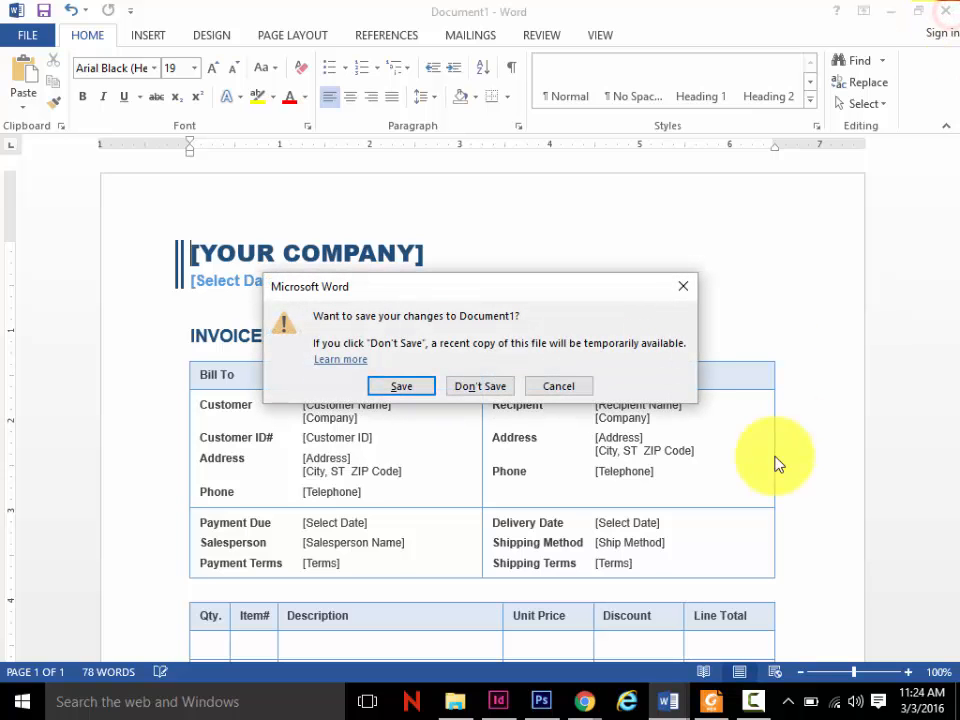
left_click(488, 386)
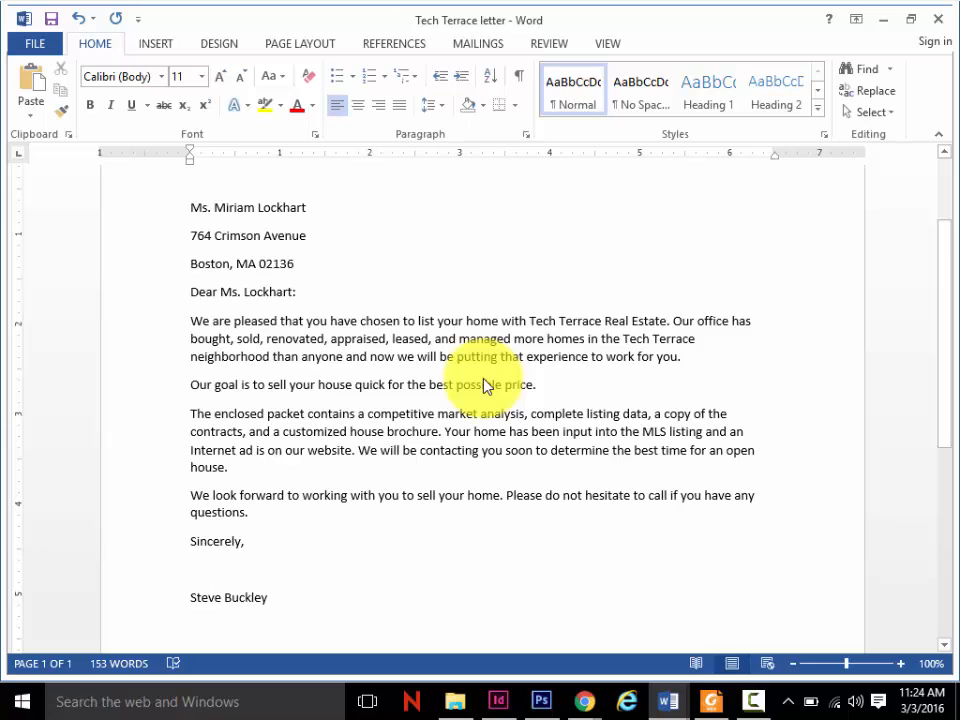
left_click(674, 703)
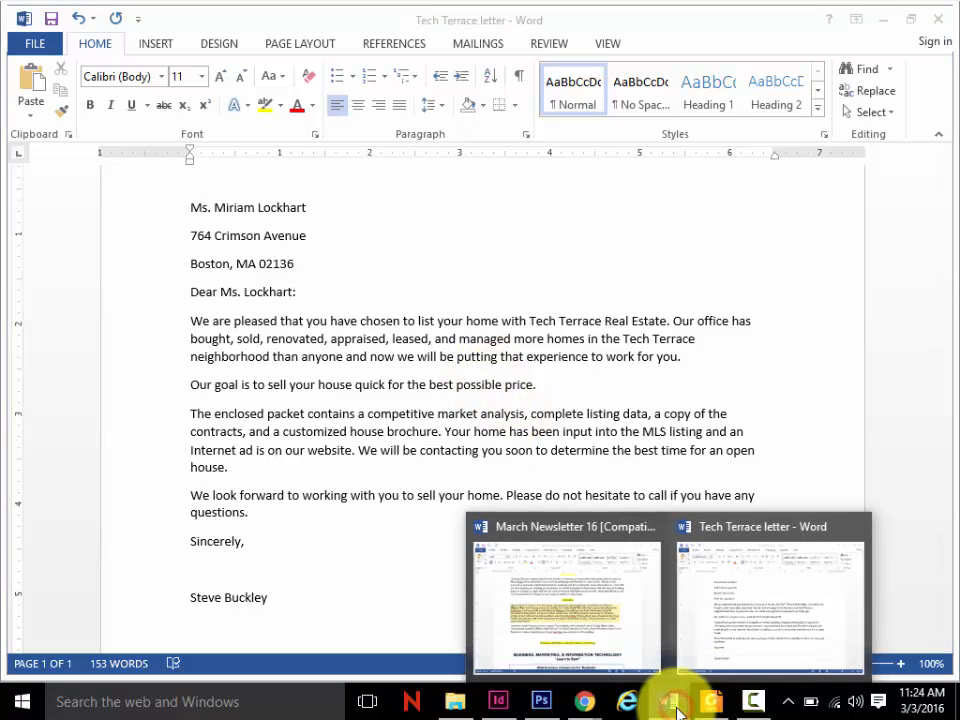
left_click(718, 645)
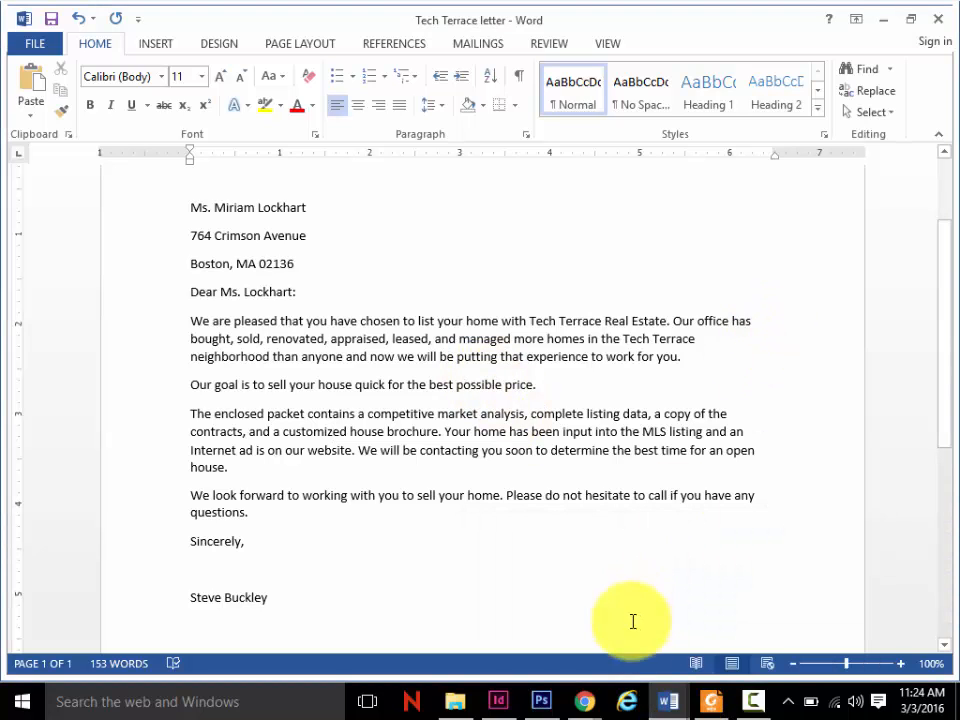
- Switch to Foxit Reader and read on from the template exercises on page 26 to the print preview figure on page 29
left_click(713, 701)
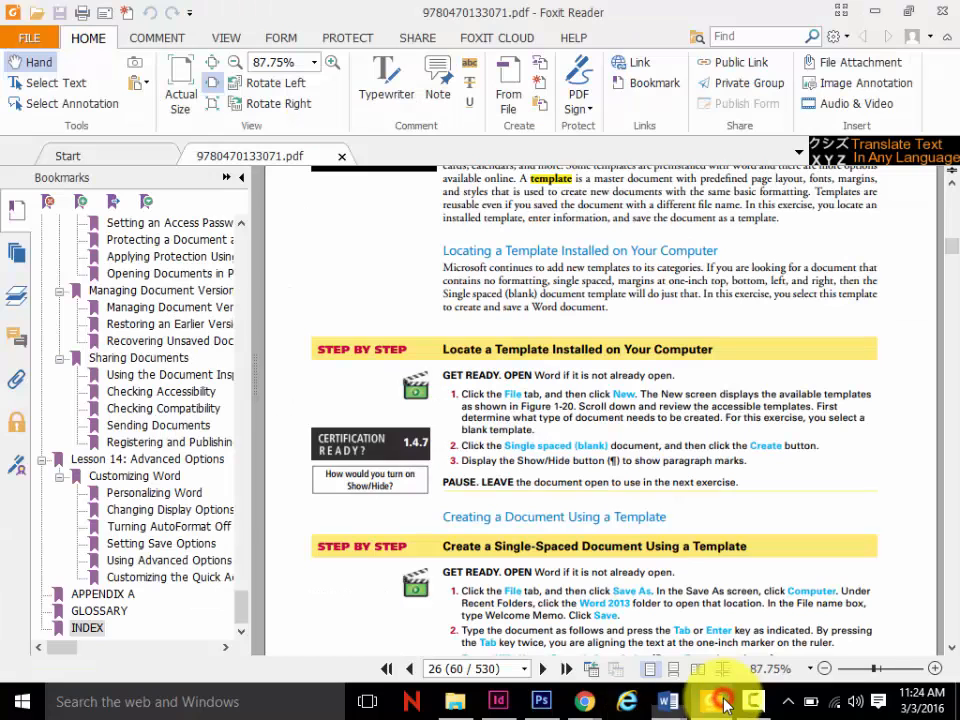
left_click(953, 650)
left_click(953, 650)
left_click(953, 650)
left_click(953, 650)
left_click(953, 650)
left_click(953, 650)
left_click(953, 650)
left_click(953, 650)
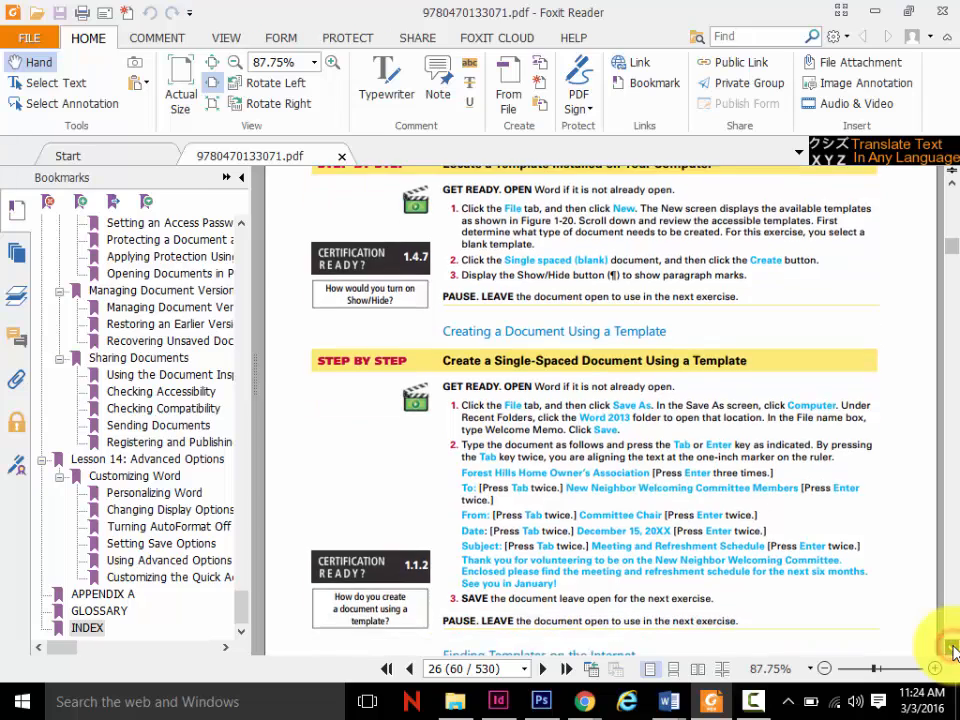
left_click(953, 650)
left_click(953, 650)
left_click(953, 650)
left_click(953, 650)
left_click(953, 650)
left_click(953, 650)
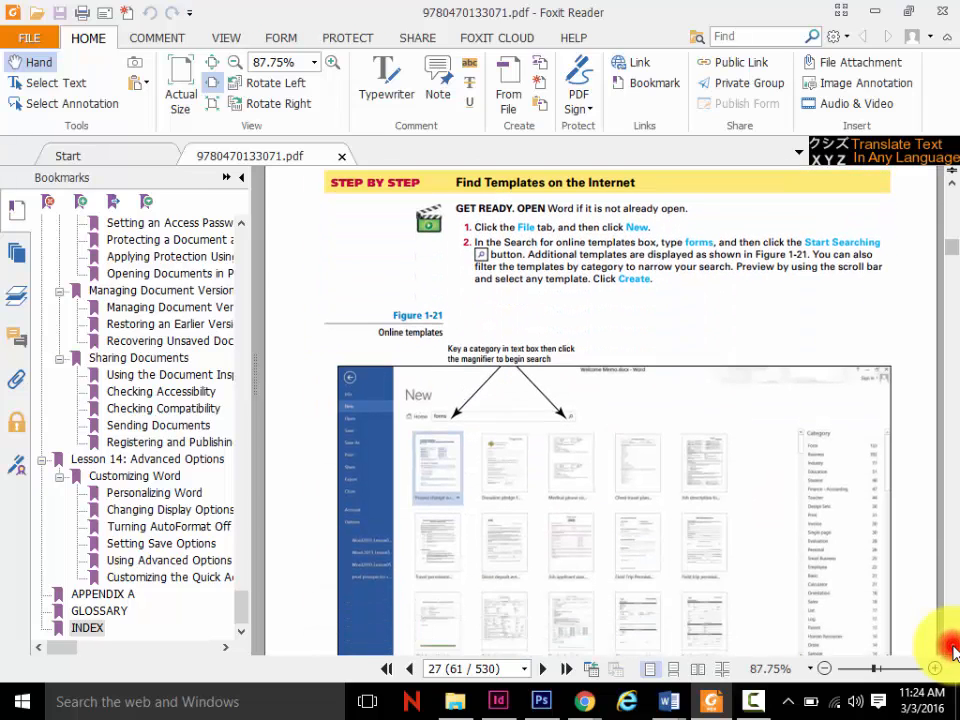
left_click(951, 648)
left_click(951, 648)
left_click(951, 648)
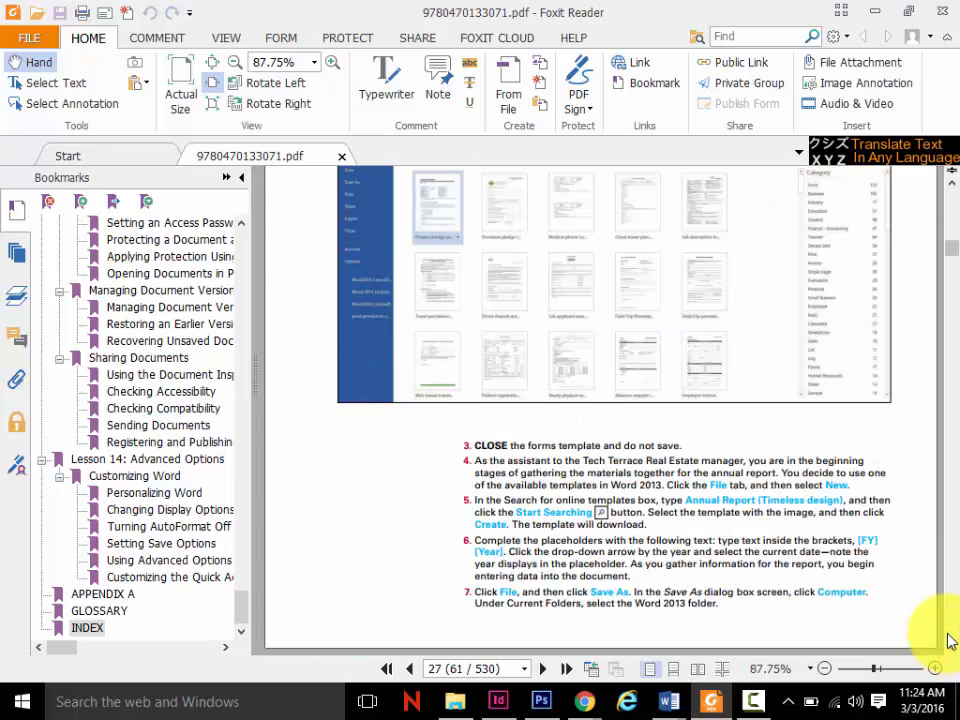
left_click(951, 648)
left_click(950, 645)
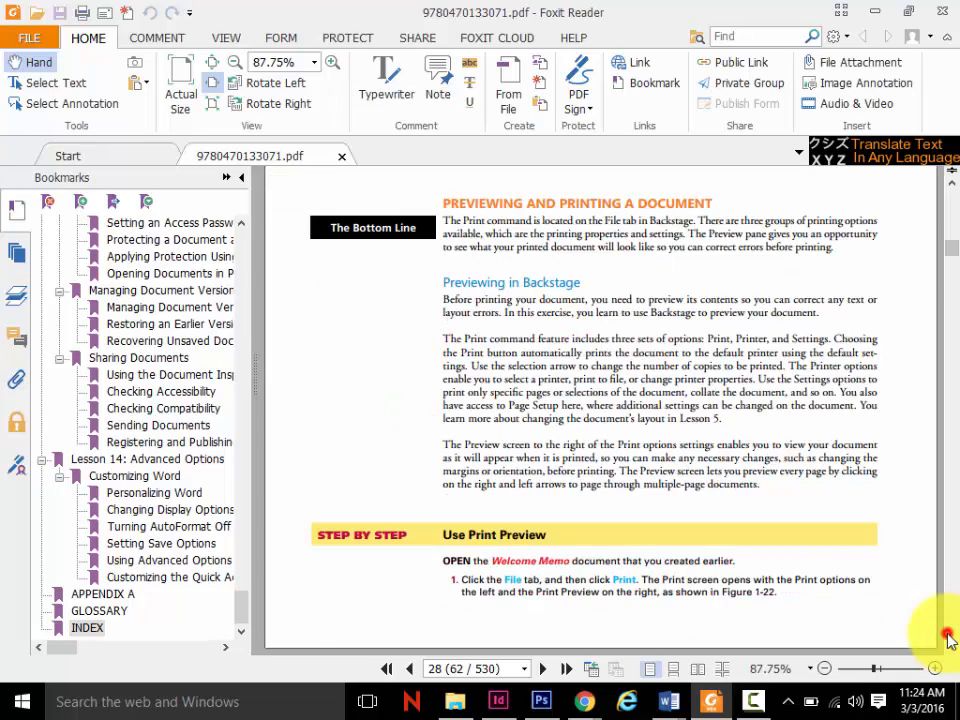
left_click(950, 645)
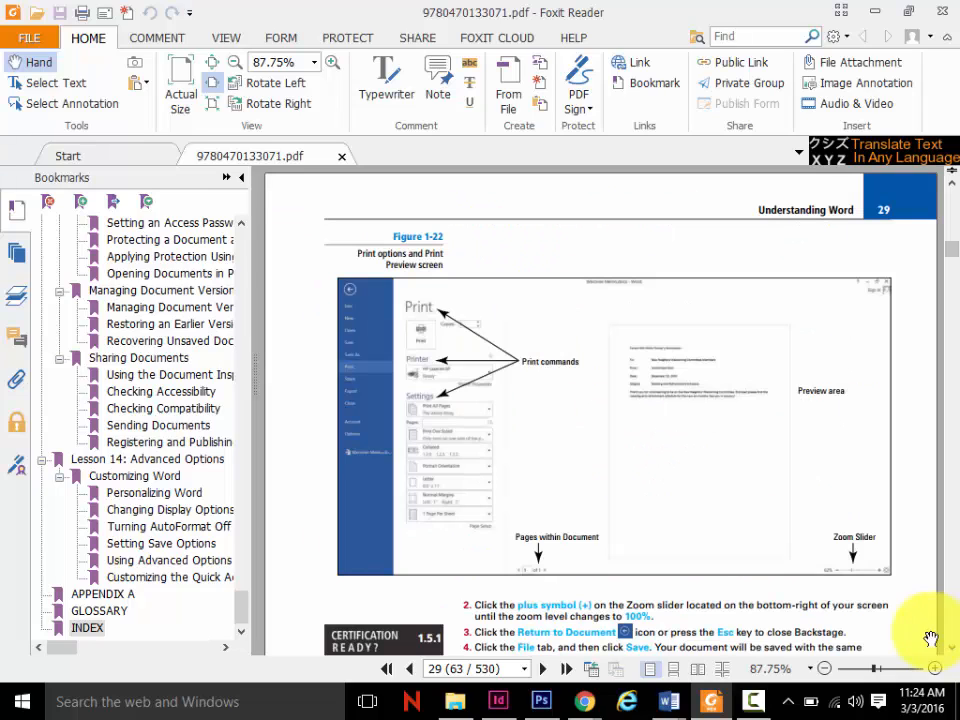
- Switch to the Tech Terrace letter in Word and display its print settings and preview
mouse_move(660, 706)
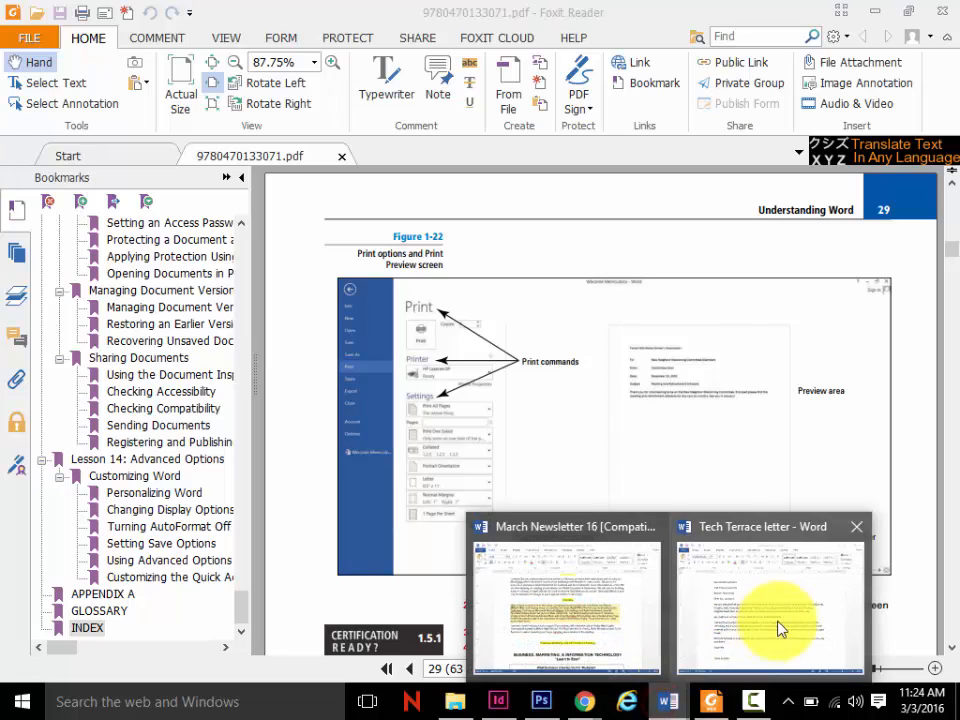
left_click(778, 626)
left_click(22, 46)
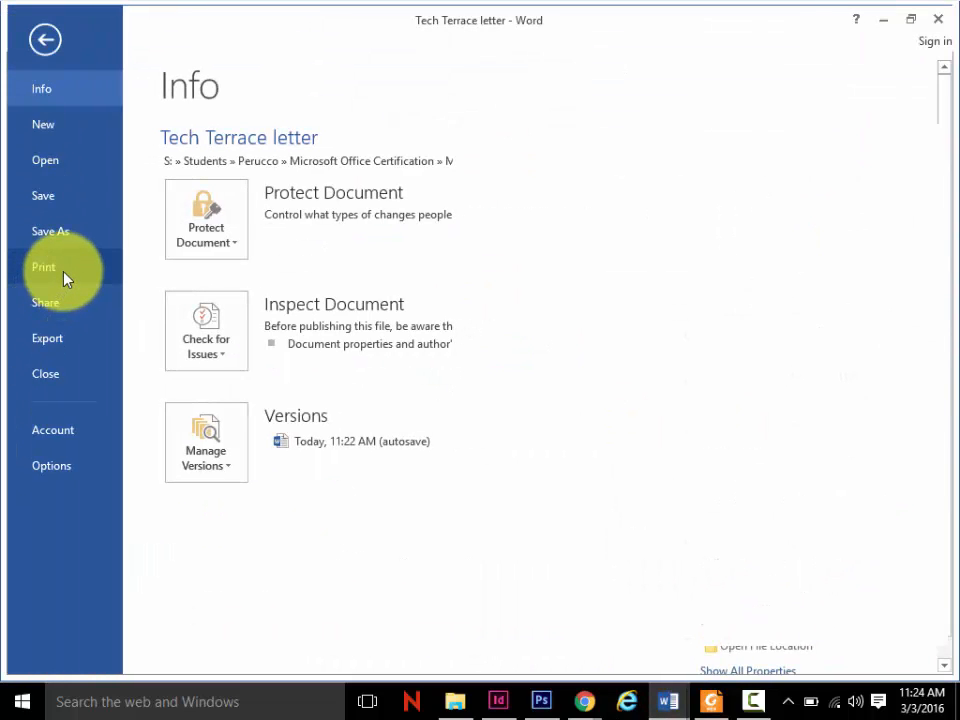
left_click(63, 276)
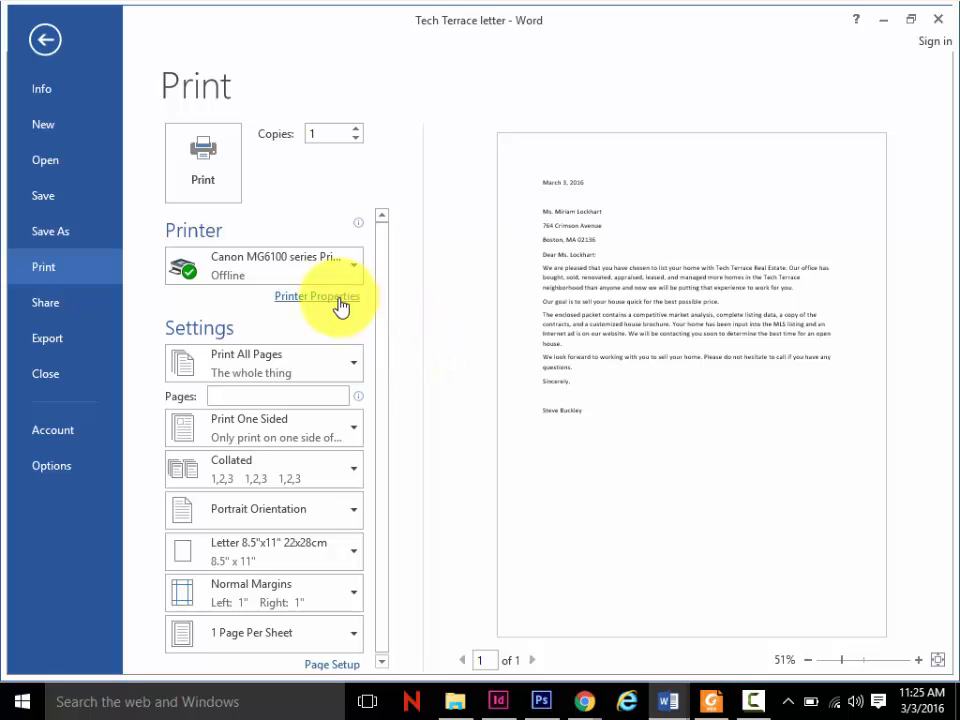
- Set the letter's vertical page alignment to Center for the whole document in Page Setup, and return to the letter
left_click(333, 665)
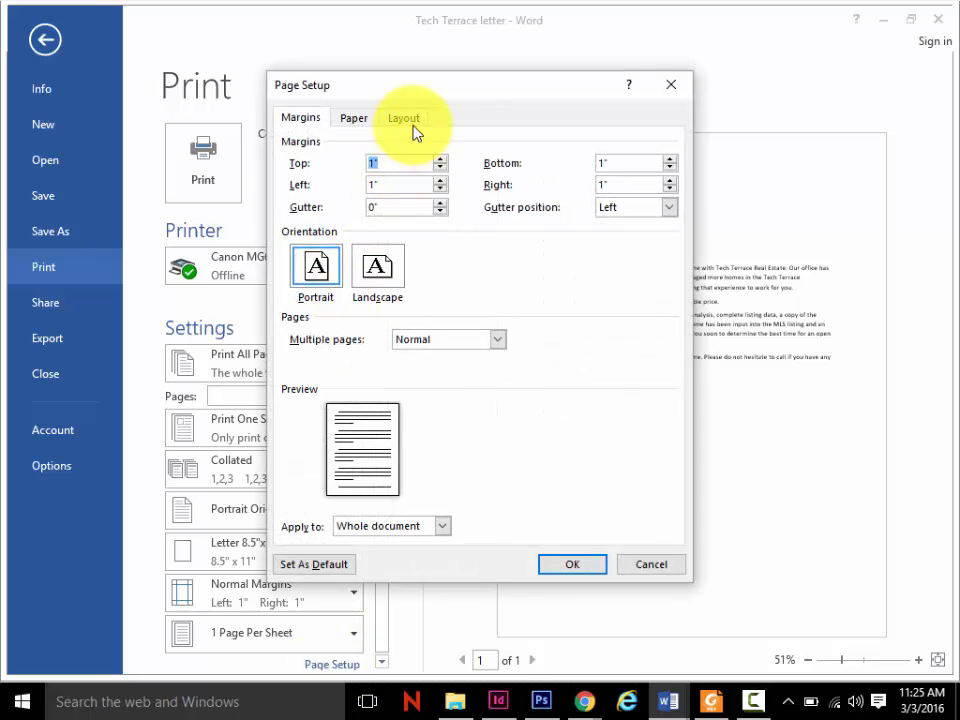
left_click(413, 120)
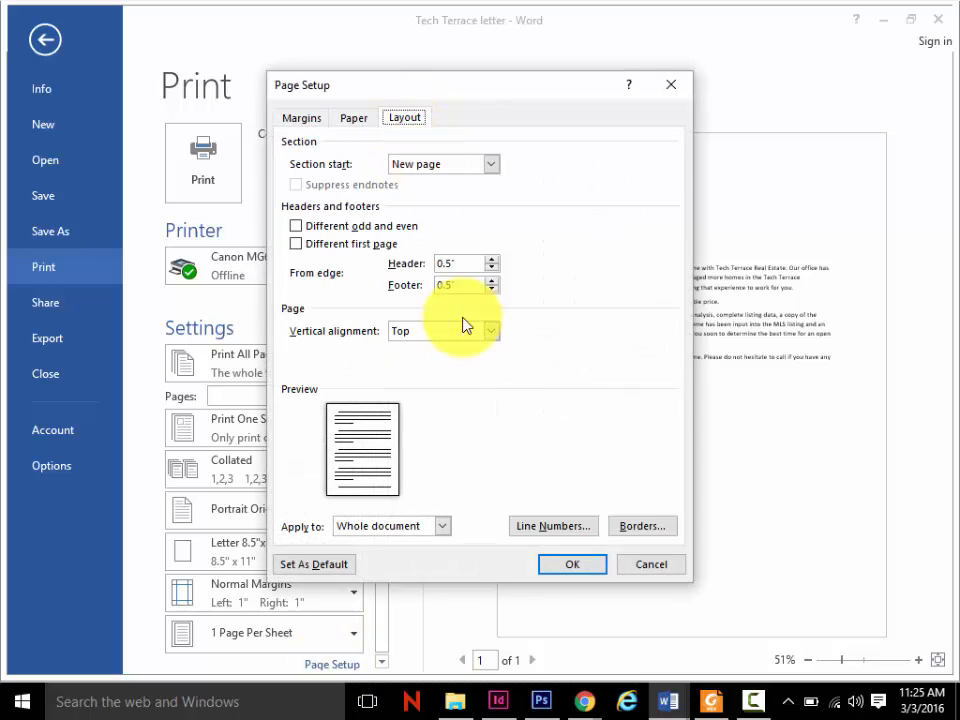
left_click(428, 332)
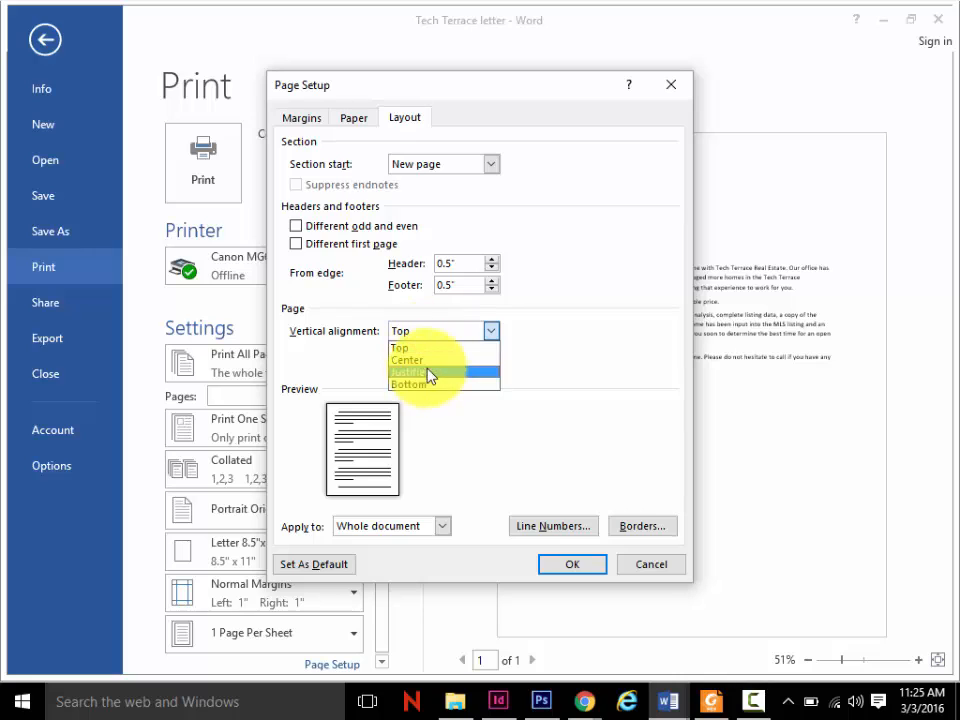
left_click(428, 360)
left_click(591, 565)
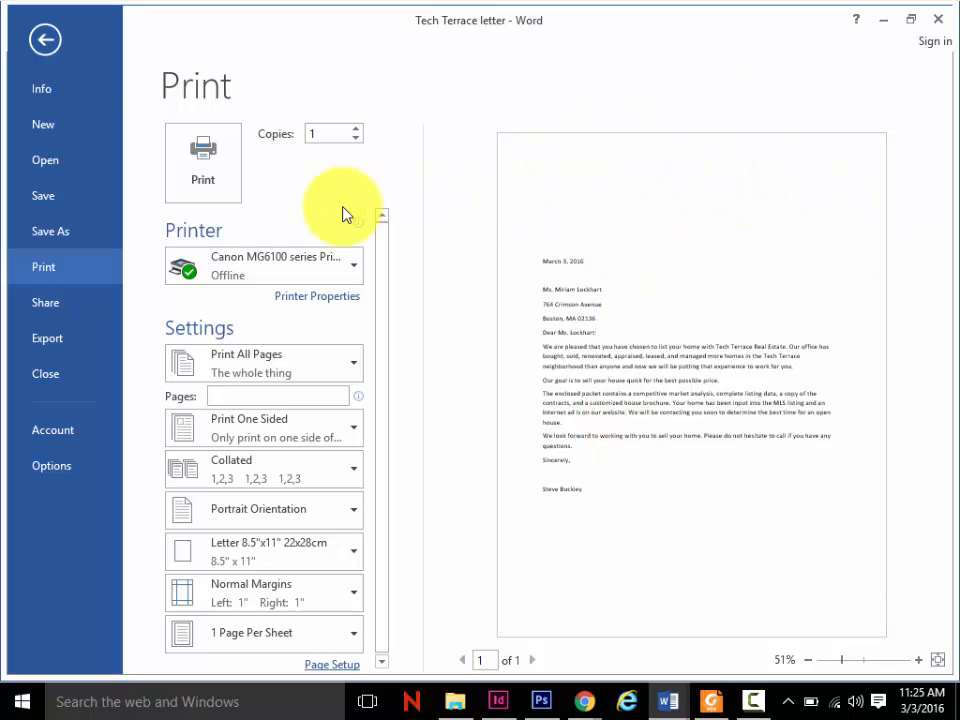
left_click(40, 42)
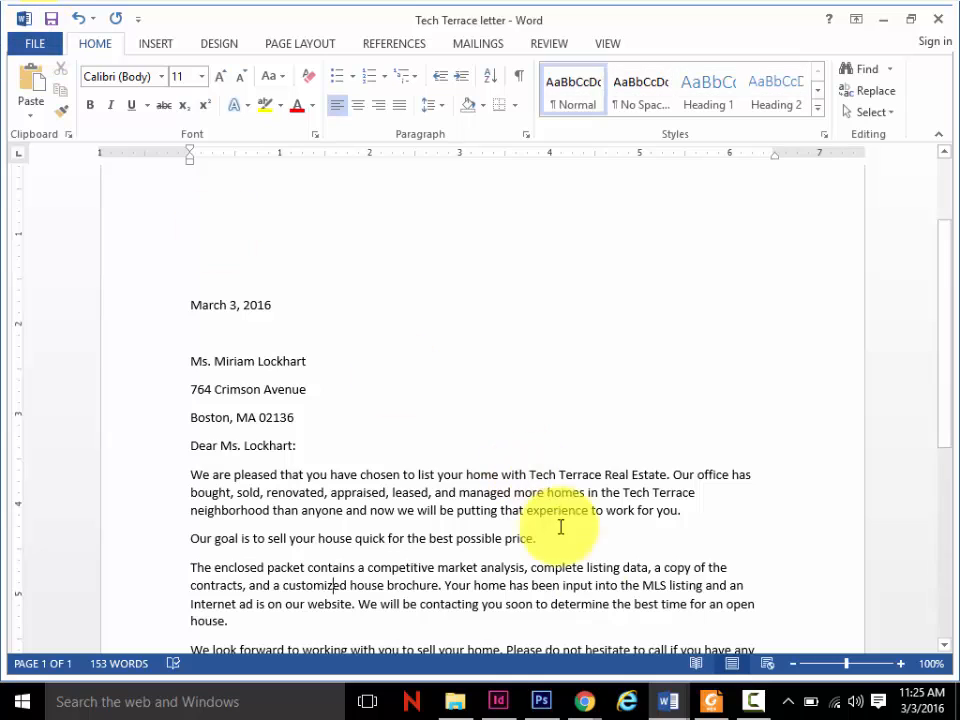
- Switch to Foxit Reader and read on from the print preview exercise on page 29 to the Knowledge Assessment on page 32
left_click(718, 702)
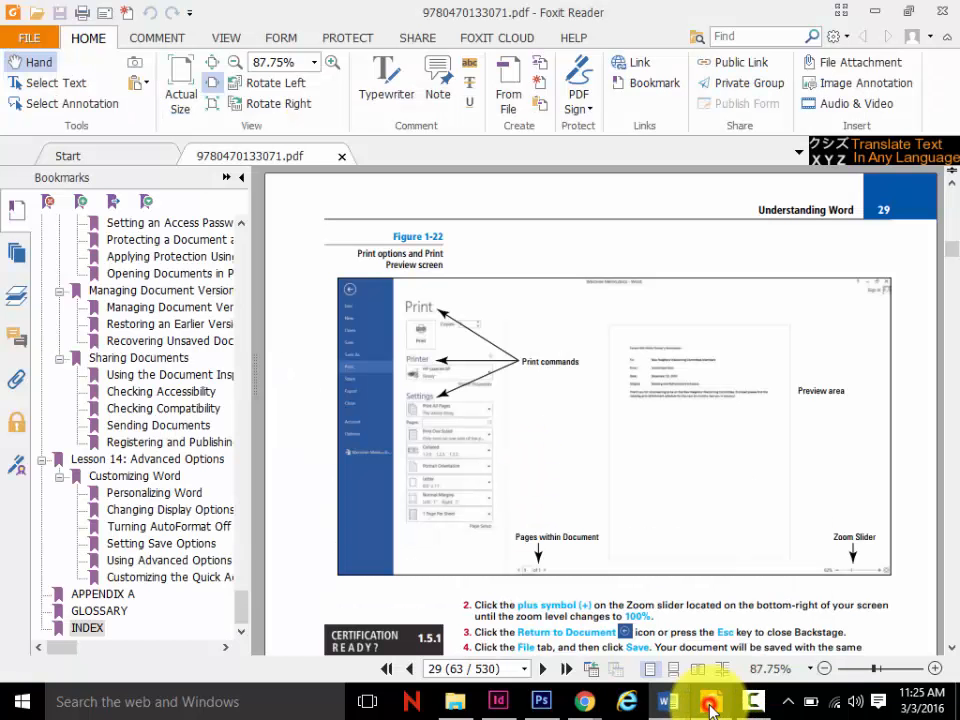
scroll(953, 637, "down", 5)
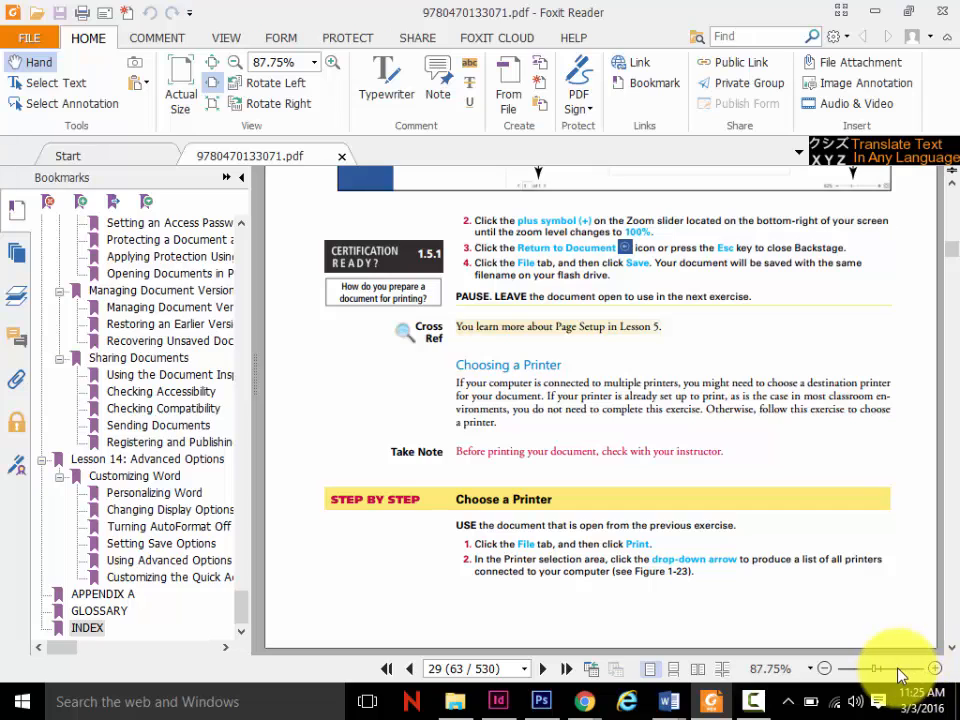
left_click(934, 668)
left_click(934, 668)
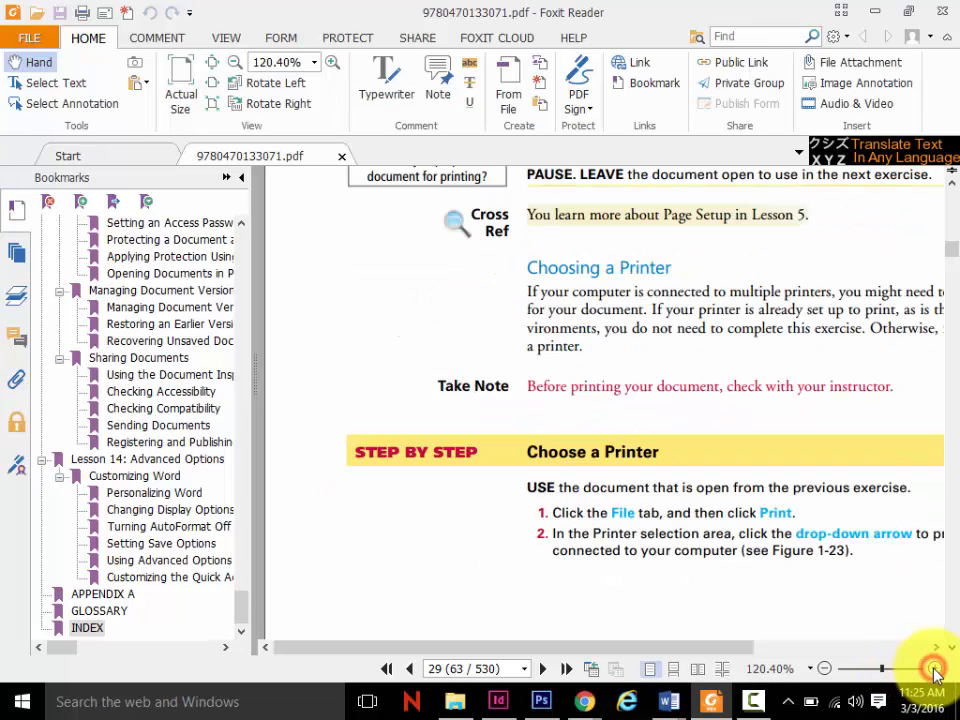
left_click(825, 669)
left_click(825, 669)
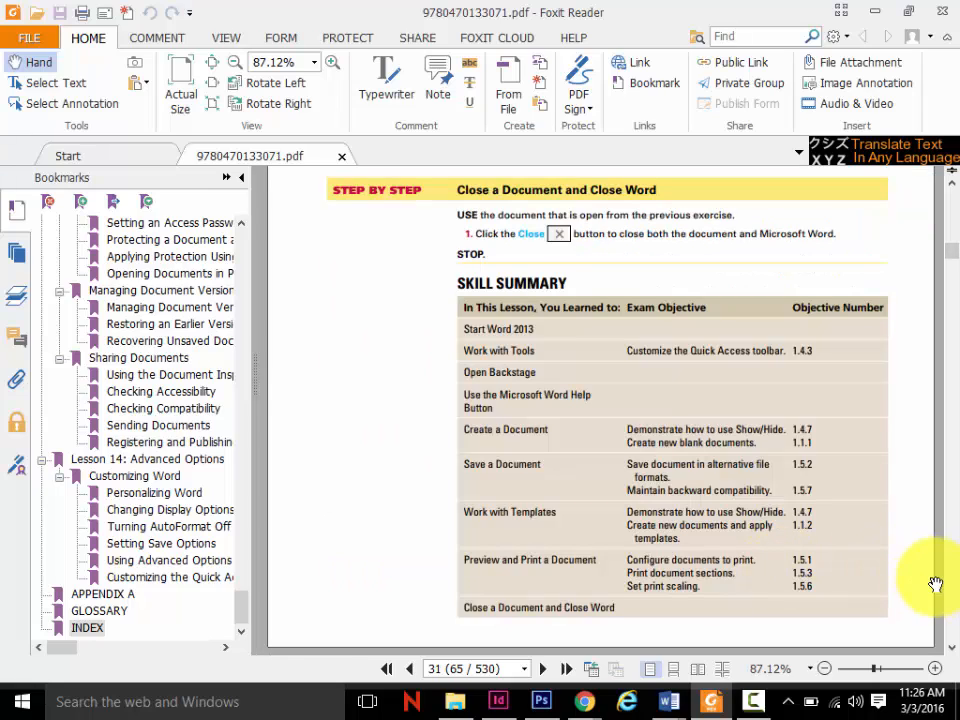
left_click(952, 627)
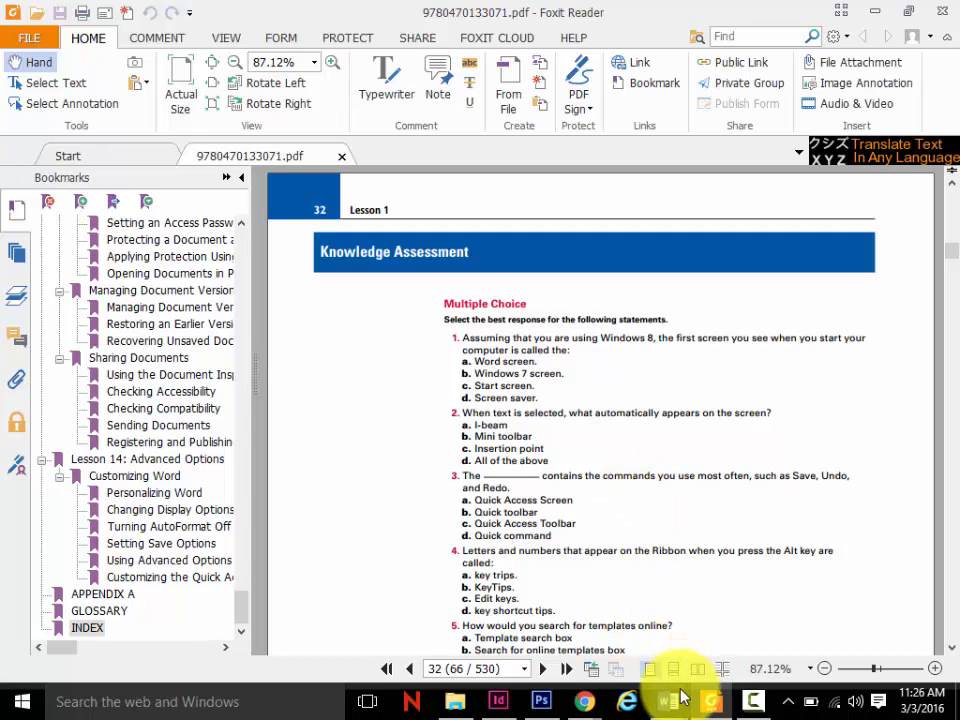
- Switch to the Tech Terrace letter in Word and try selecting "and managed more" and the text from the salutation through "We are pleased that you"
mouse_move(670, 700)
left_click(752, 630)
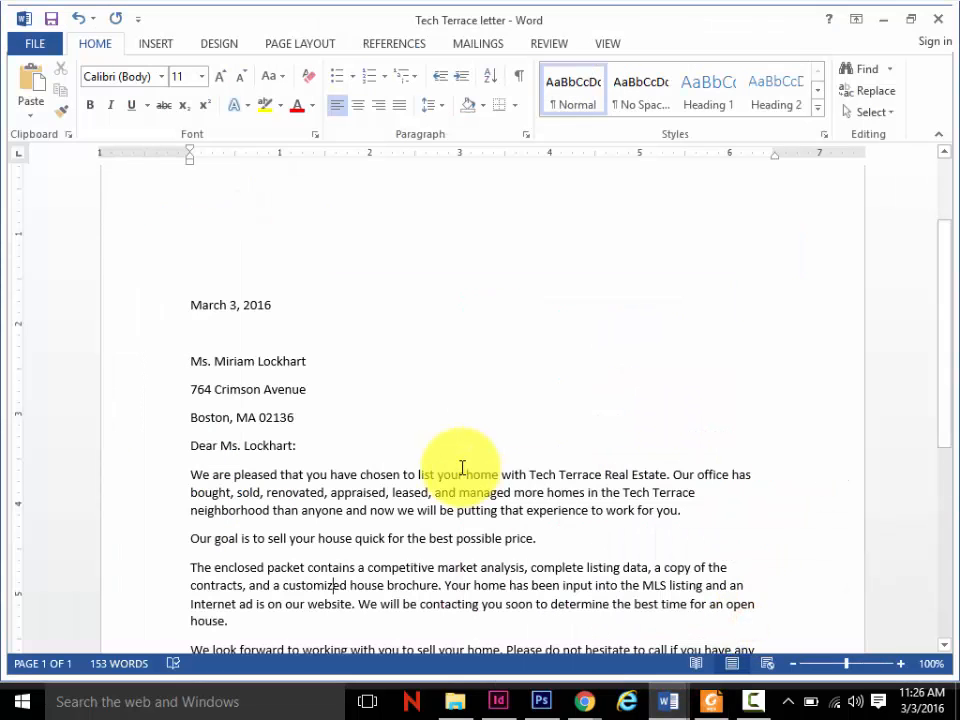
left_click(529, 488)
left_click_drag(486, 490, 445, 490)
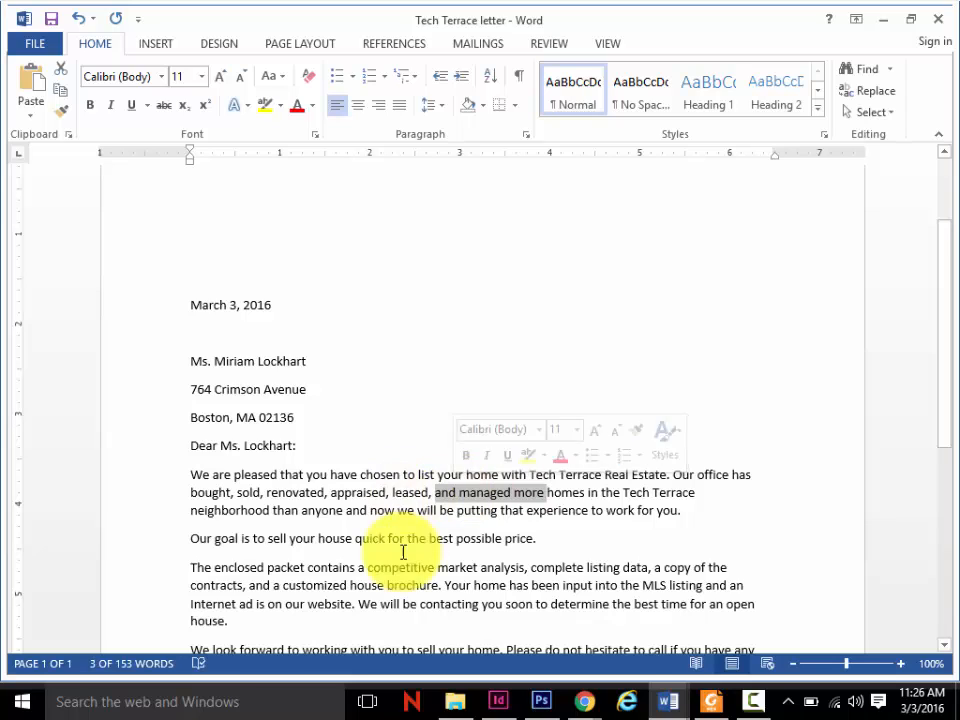
left_click_drag(323, 473, 216, 459)
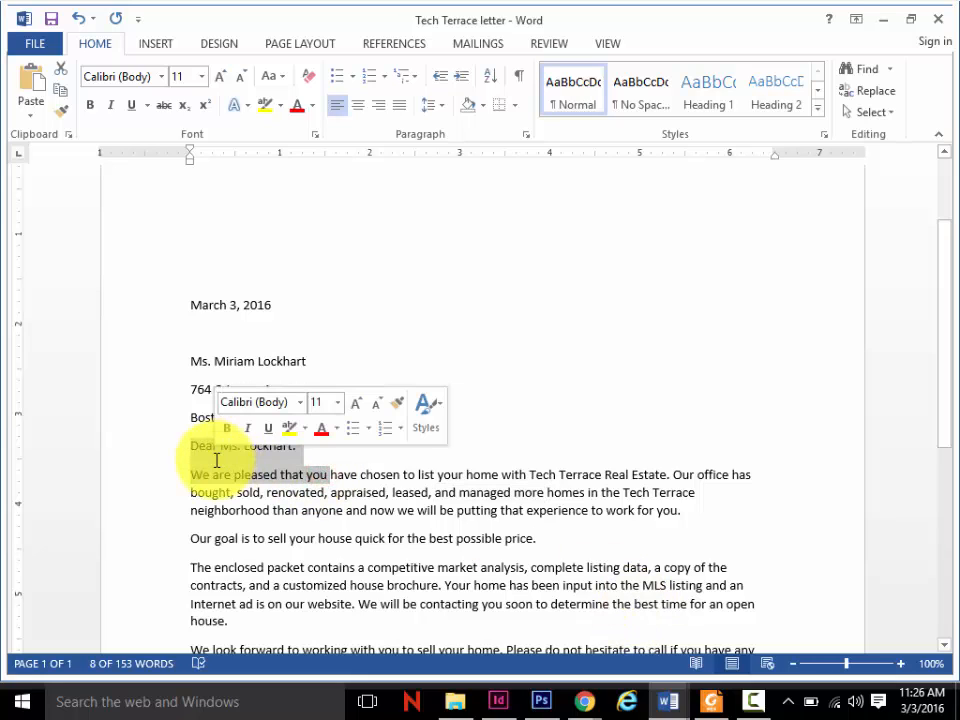
left_click(482, 538)
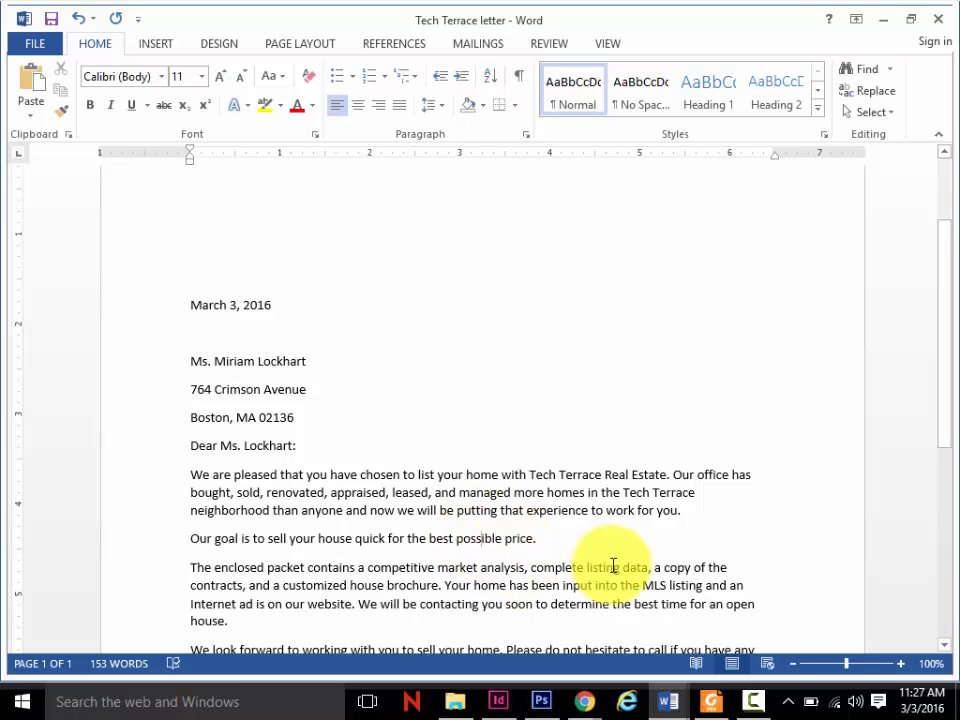
- Select the word "We" and the entire paragraph it begins, and clear the selection
left_click(190, 471)
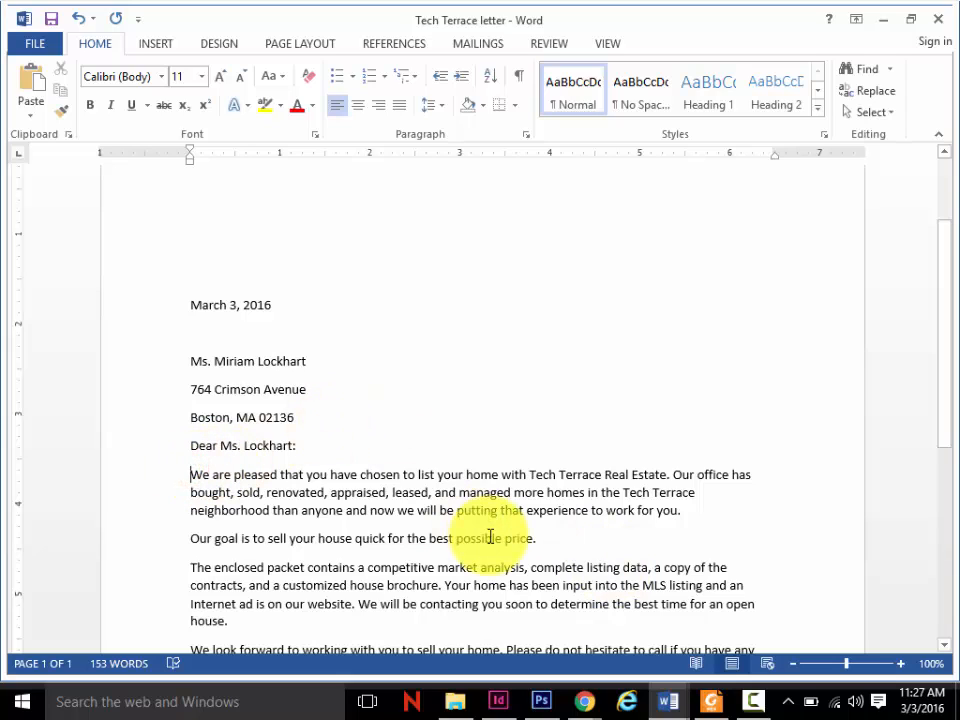
double_click(200, 476)
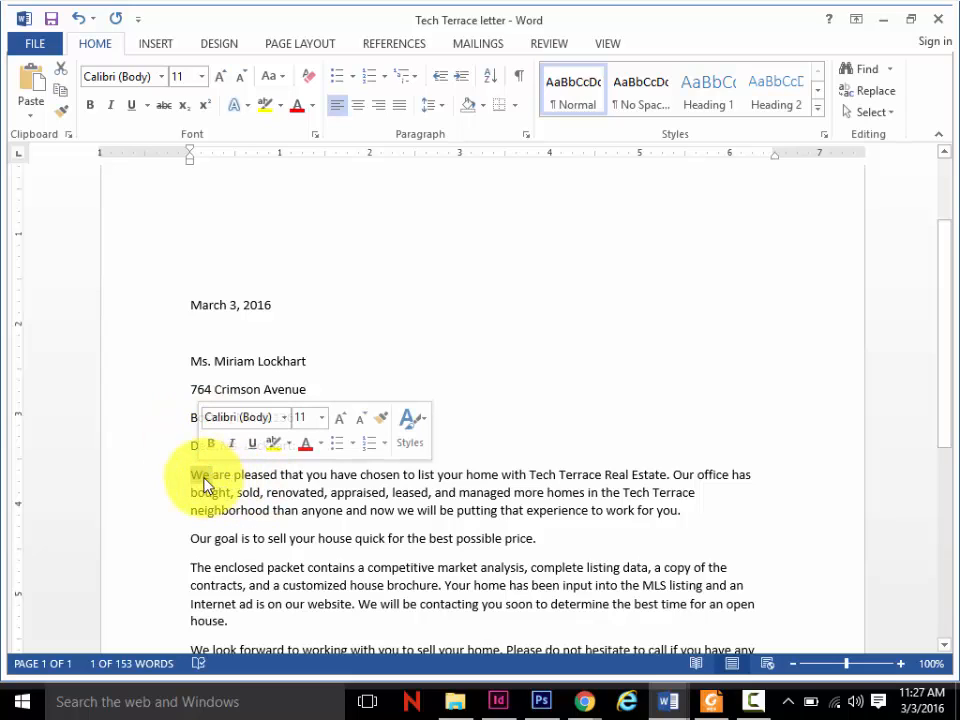
triple_click(201, 478)
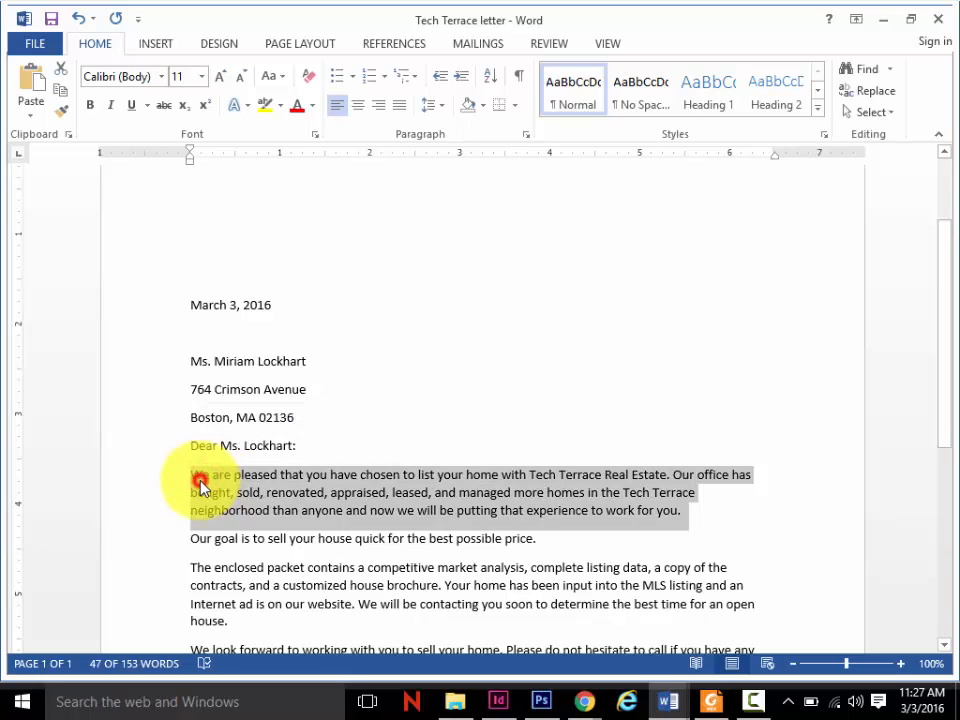
left_click(197, 478)
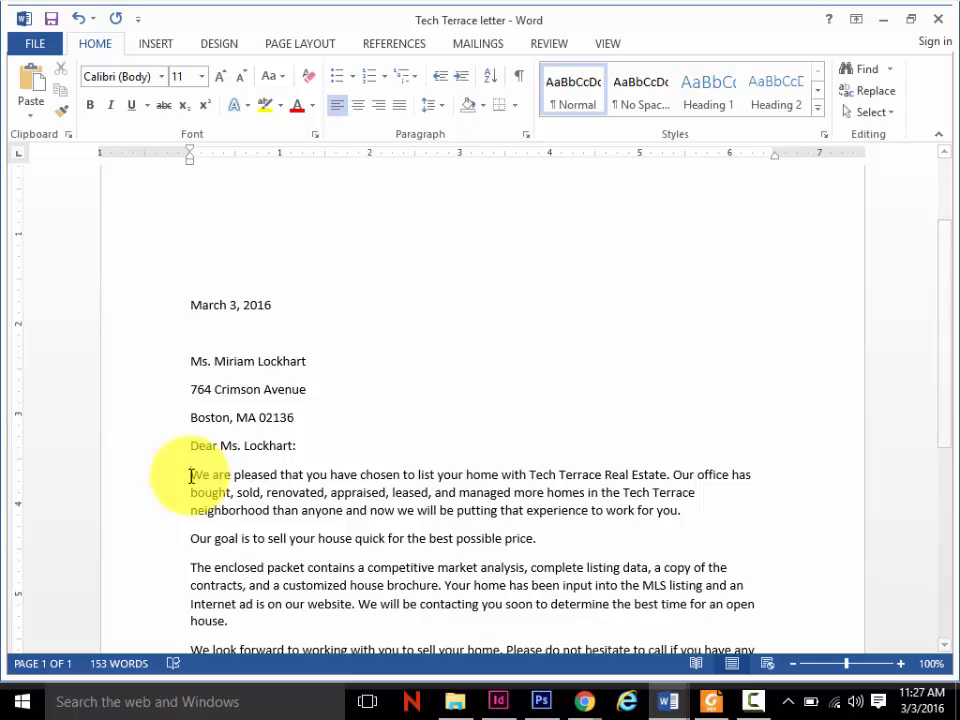
- Extend a selection word by word from "We" through "Tech" in the first body paragraph, and clear it
key("Left")
key("ctrl+shift+Right")
key("ctrl+shift+Right")
key("ctrl+shift+Right")
key("ctrl+shift+Right")
key("ctrl+shift+Right")
key("ctrl+shift+Right")
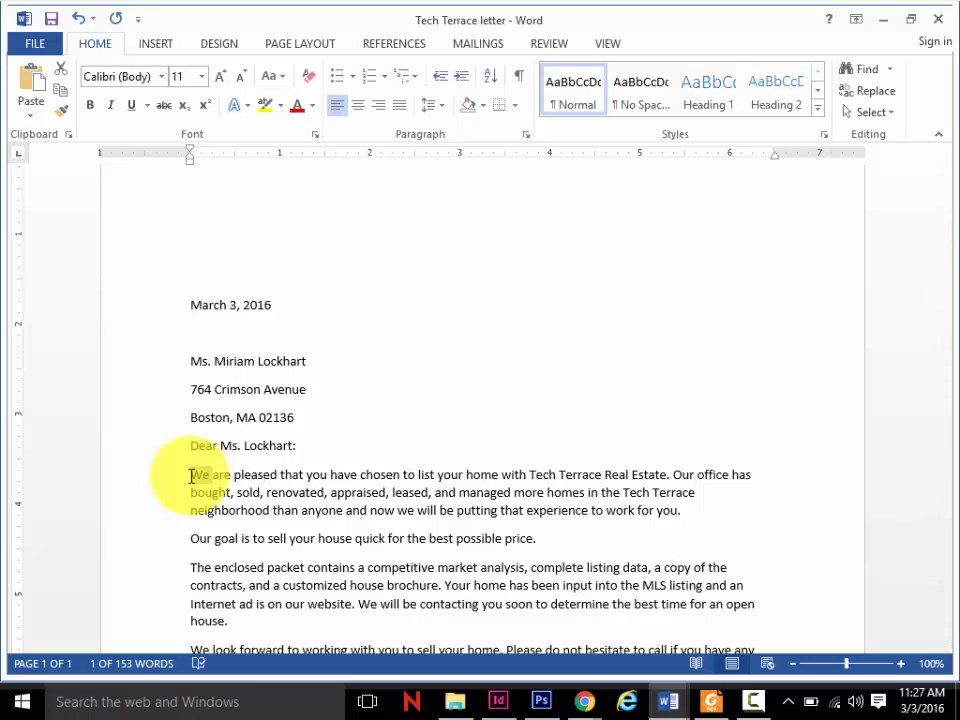
key("ctrl+shift+Right")
key("ctrl+shift+Right")
key("ctrl+shift+Right")
key("ctrl+shift+Right")
key("ctrl+shift+Right")
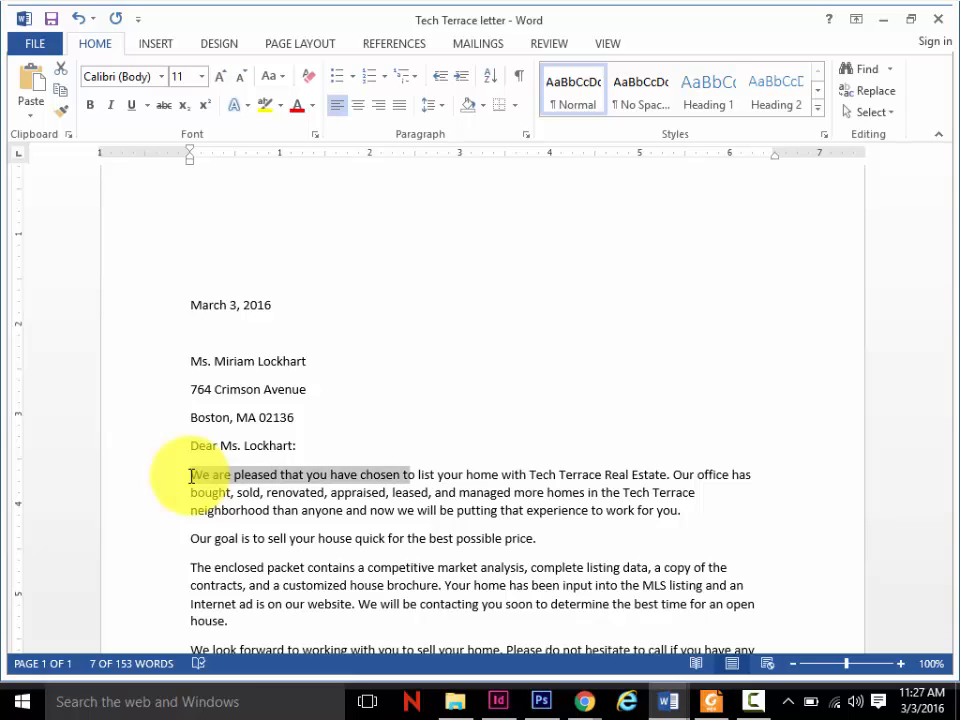
key("ctrl+shift+Right")
key("ctrl+shift+Right")
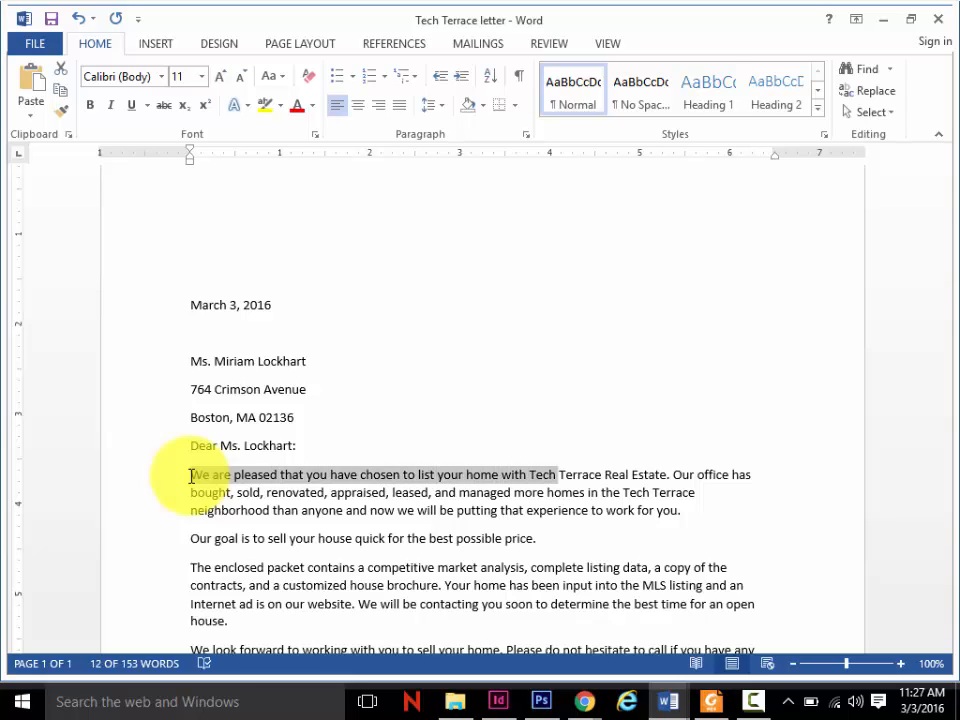
left_click(192, 475)
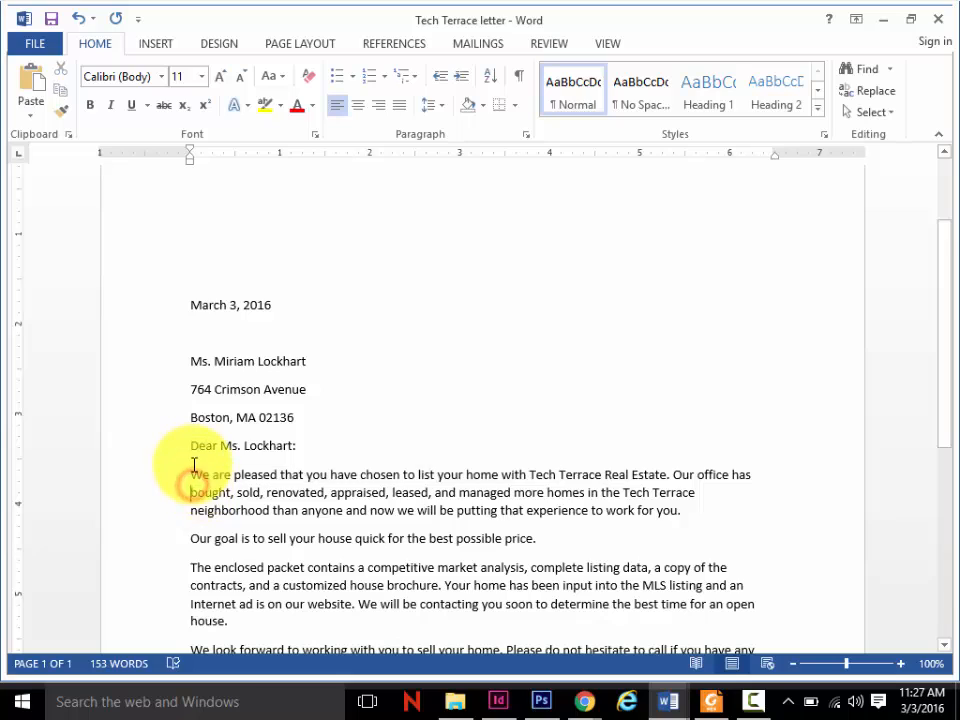
- Select the word "We" in the first body paragraph, extend the selection through "We are pleased that you", and clear it
double_click(193, 471)
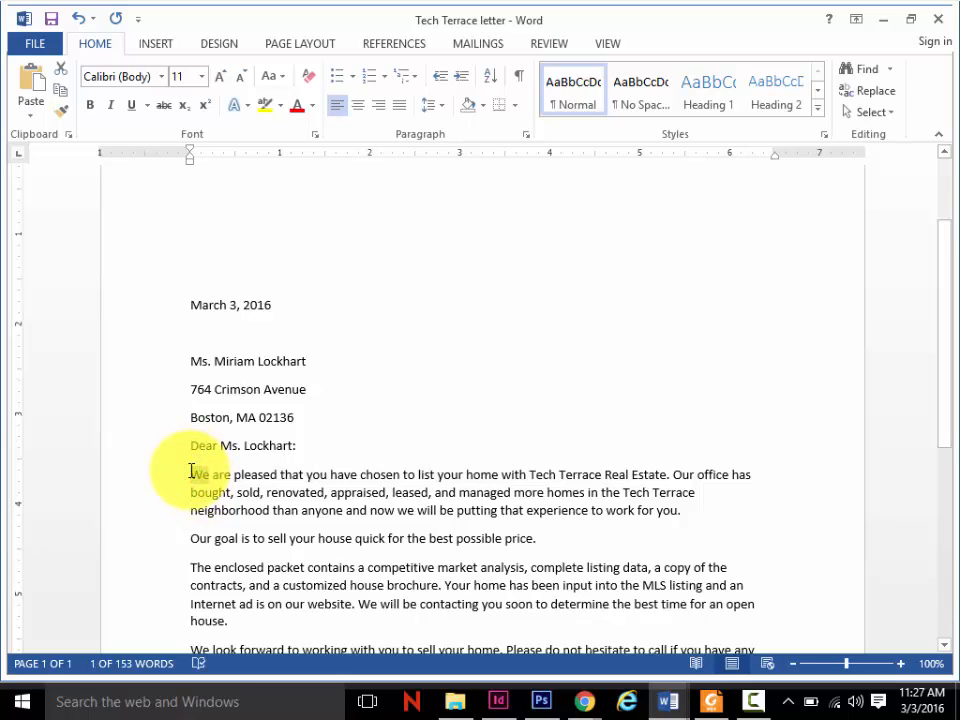
key("shift+Right")
key("shift+Right")
key("shift+Right")
key("shift+Right")
key("shift+Right")
key("shift+Right")
key("shift+Right")
key("shift+Right")
key("shift+Right")
key("shift+Right")
key("shift+Right")
key("shift+Right")
key("shift+Right")
key("shift+Right")
key("shift+Right")
key("shift+Right")
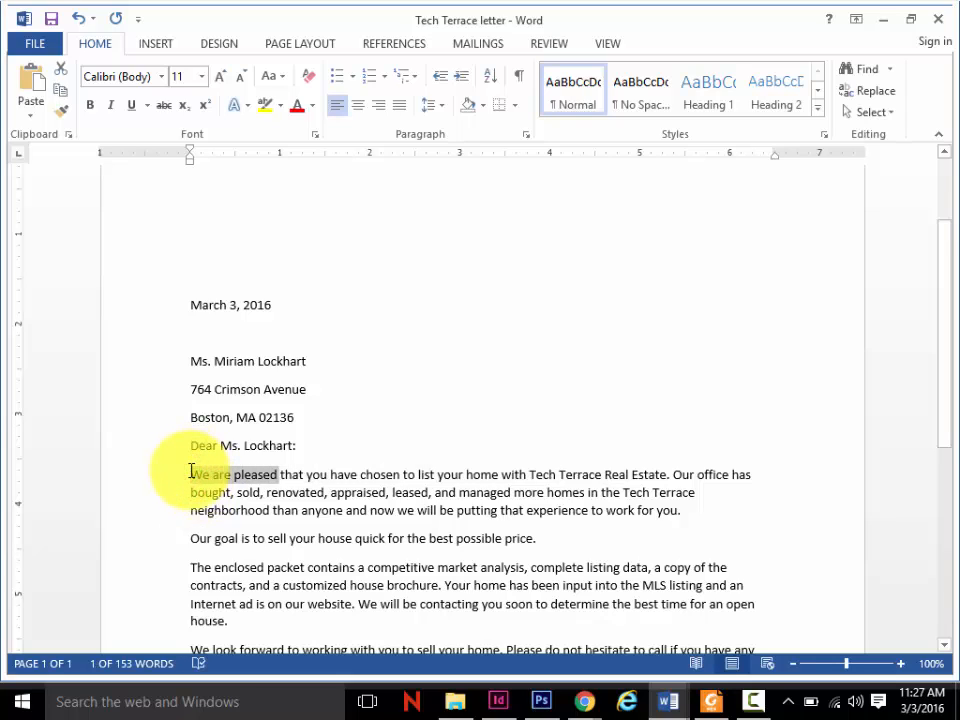
key("shift+Right")
key("shift+Right")
key("shift+Right")
key("shift+Right")
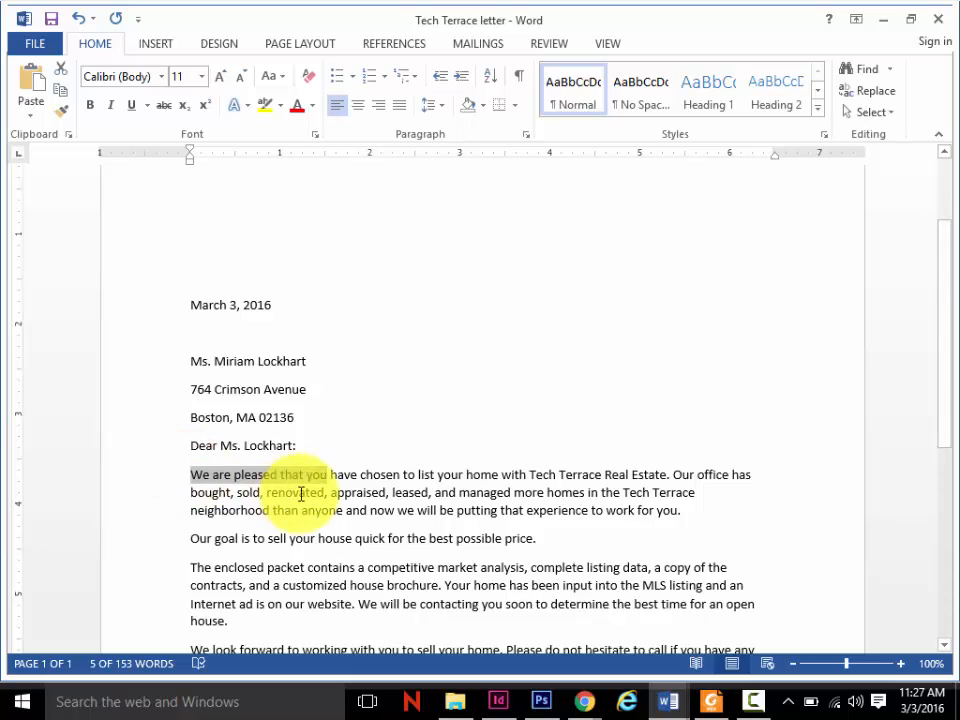
left_click(309, 492)
- Switch to Foxit Reader and look through the assessments and projects on pages 32 to 34, returning to Project 1-1 on page 33
left_click(711, 701)
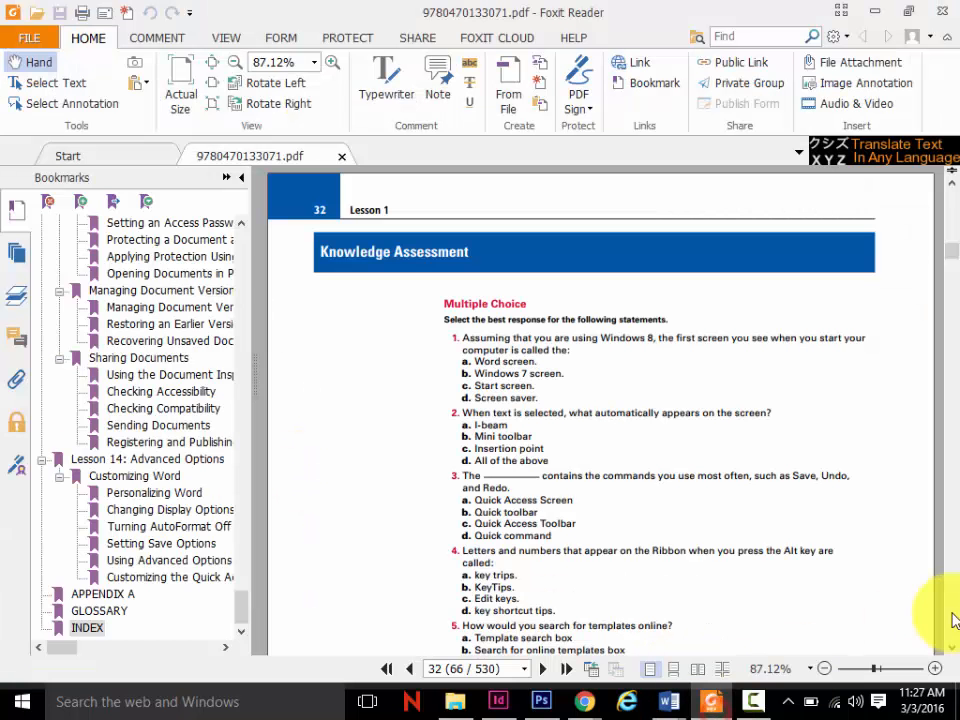
scroll(955, 628, "down", 10)
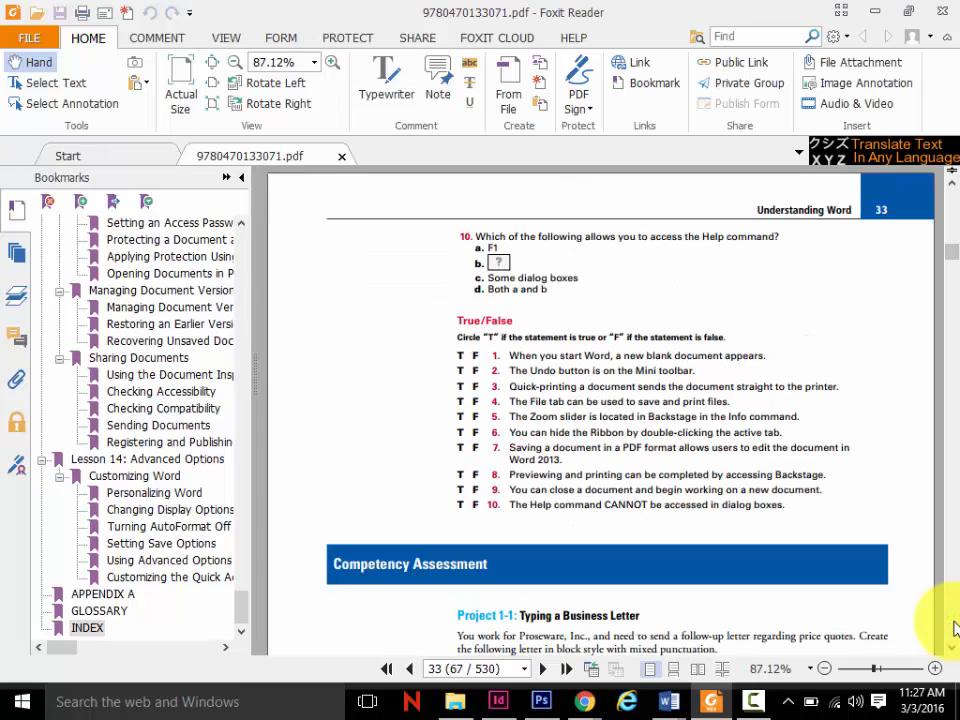
scroll(955, 628, "down", 10)
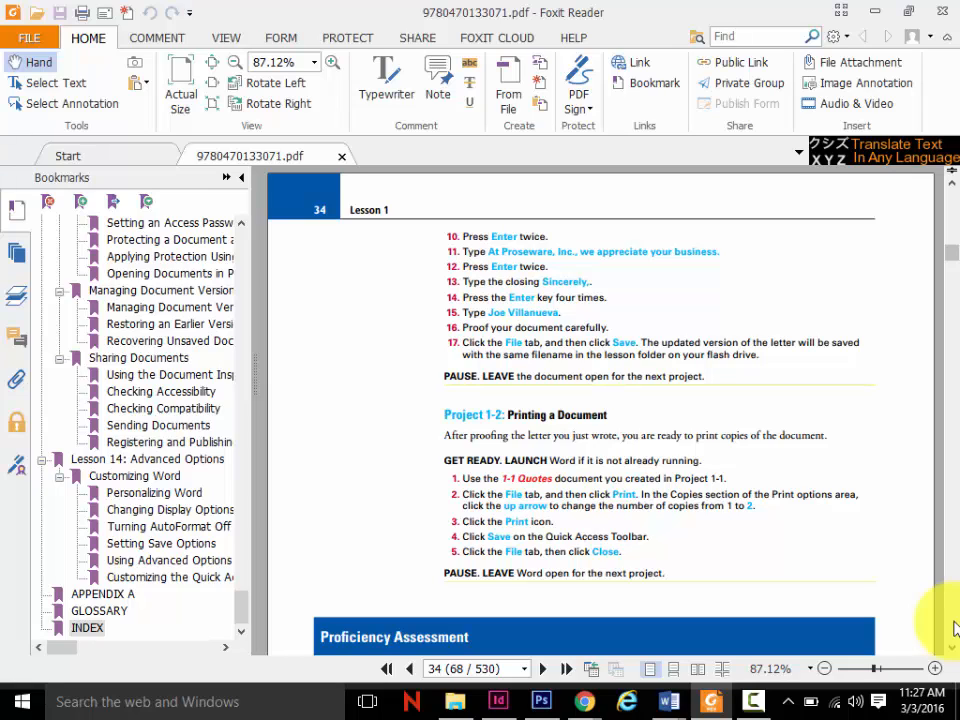
scroll(955, 628, "down", 5)
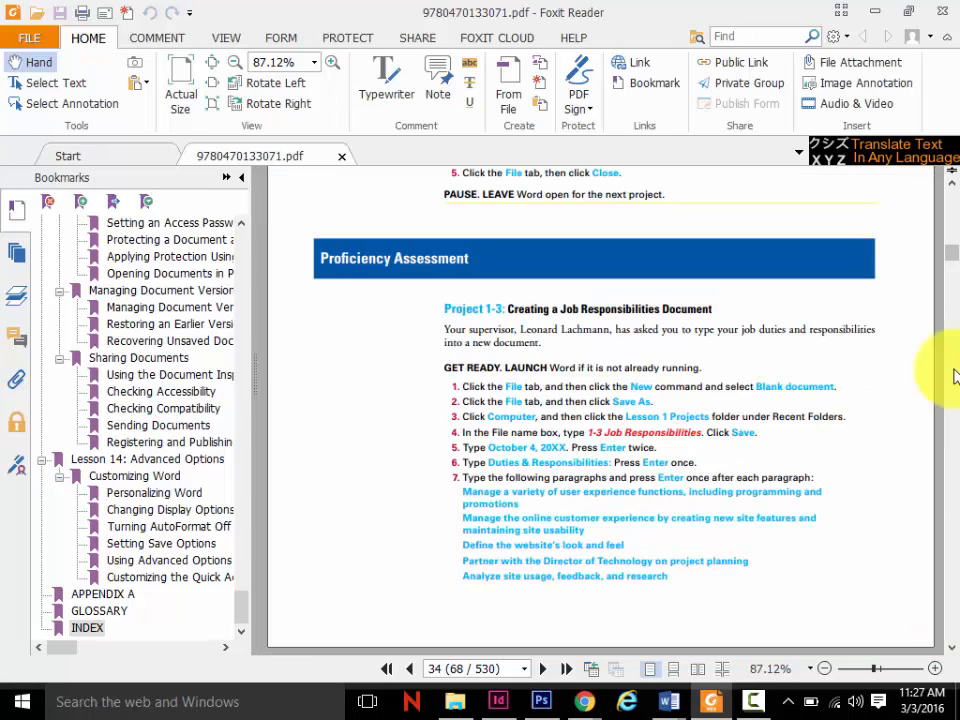
scroll(955, 224, "up", 8)
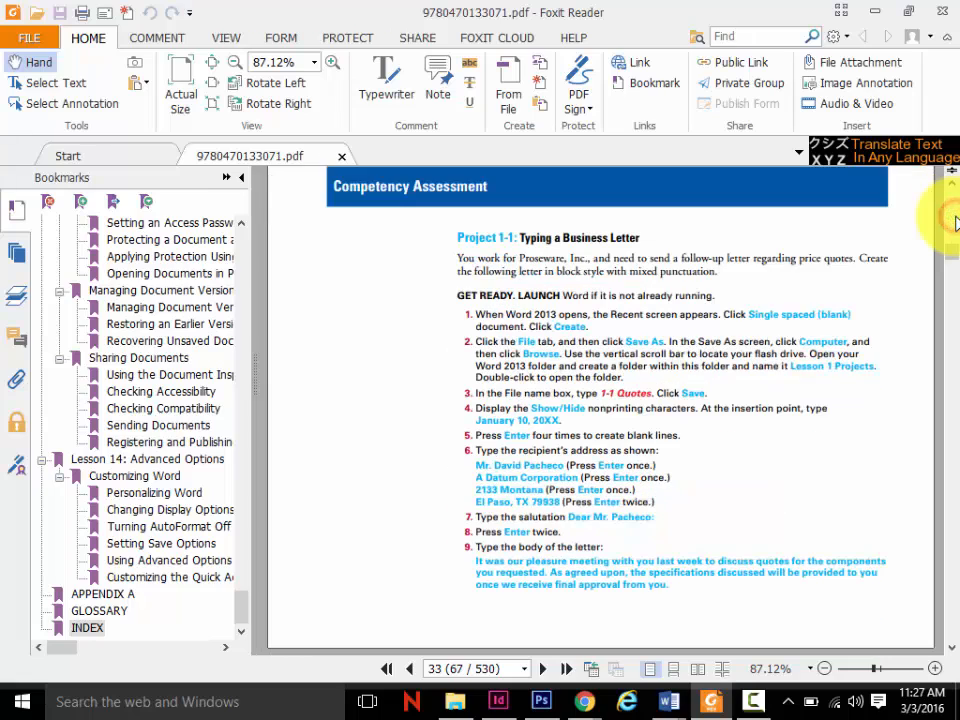